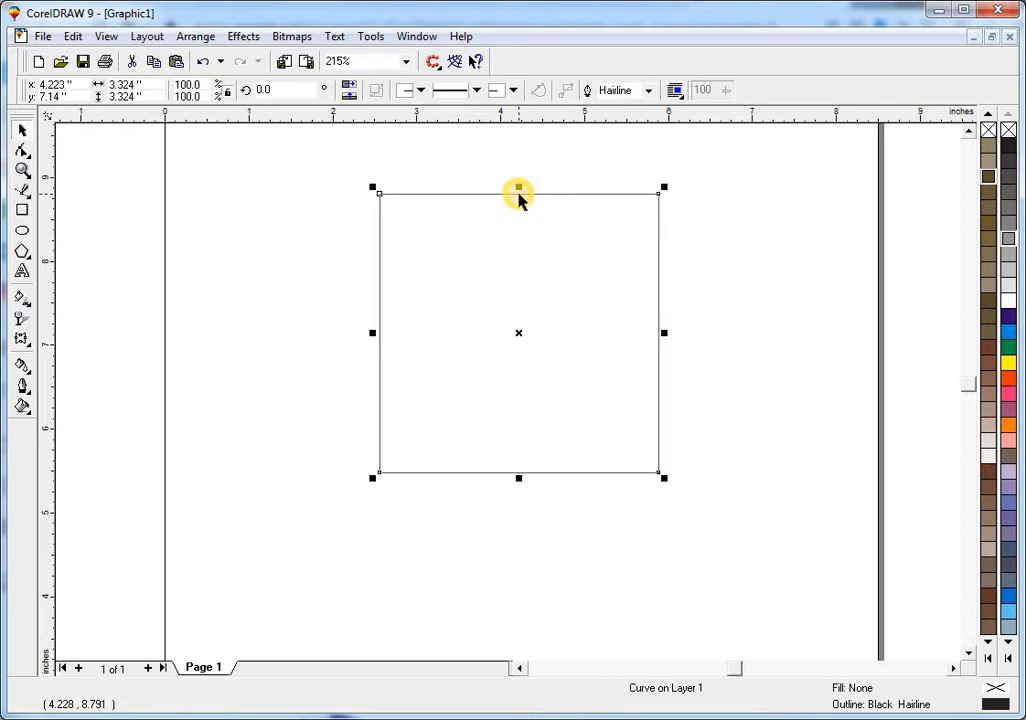
Step: Reshape the square into a triangle by adding a node mid-way along its upper edge and deleting both upper corner nodes
key(F10)
double_click(518, 194)
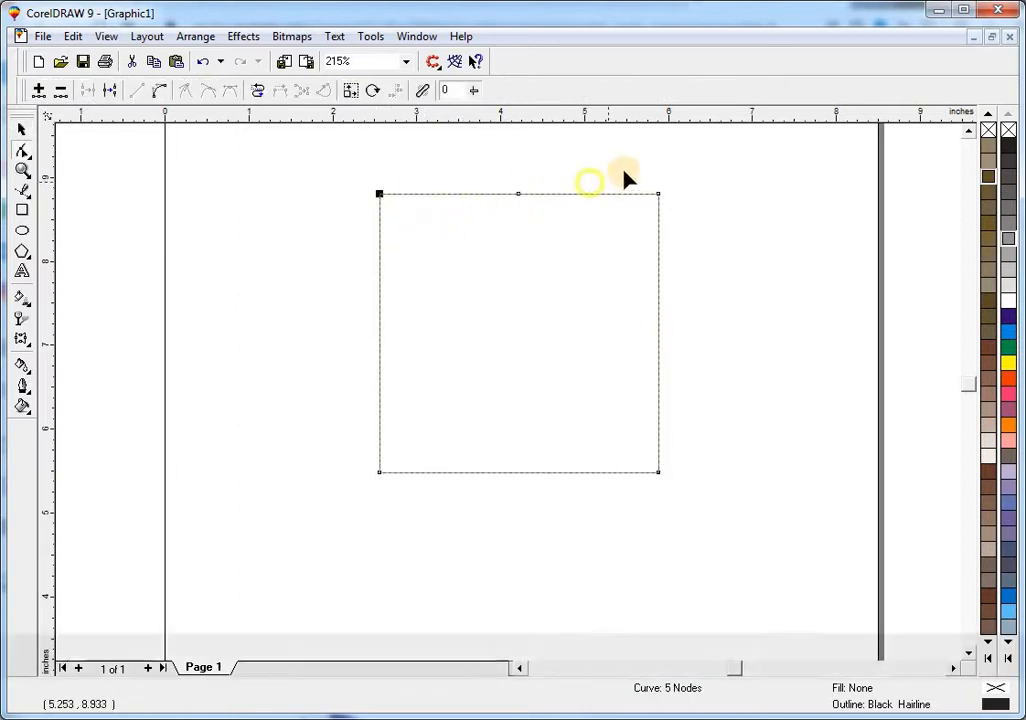
shift+click(673, 212)
key(Delete)
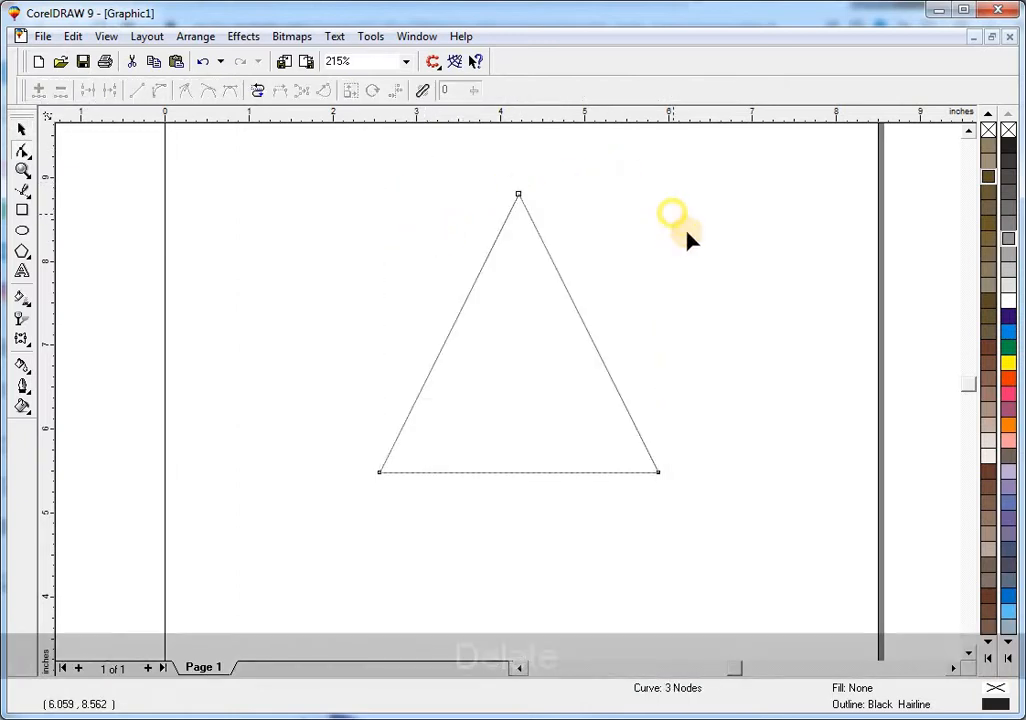
key(space)
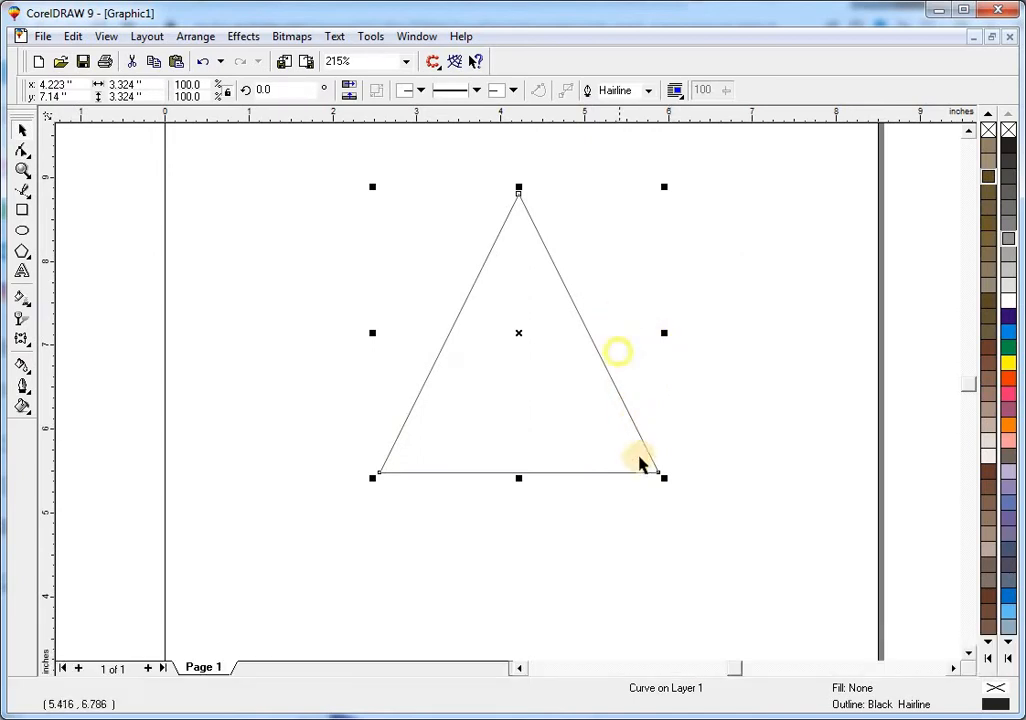
Step: Widen the triangle symmetrically about its centre to about 3.78 inches, keeping its height
key(shift)
drag(660, 334, 682, 332)
key(Escape)
click(662, 471)
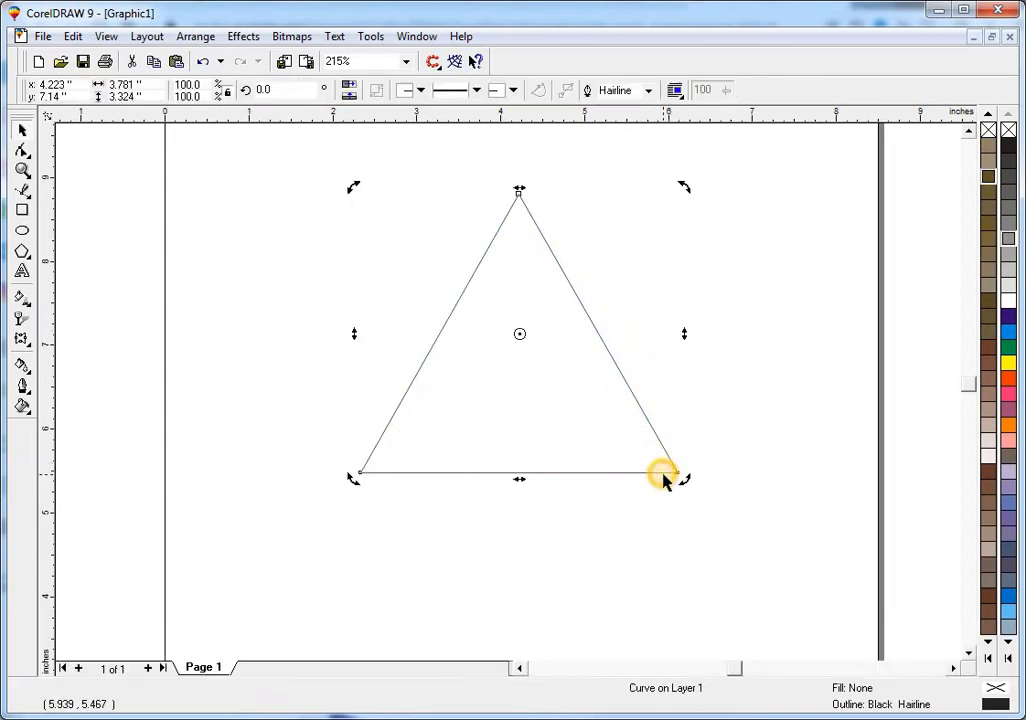
key(Escape)
click(675, 463)
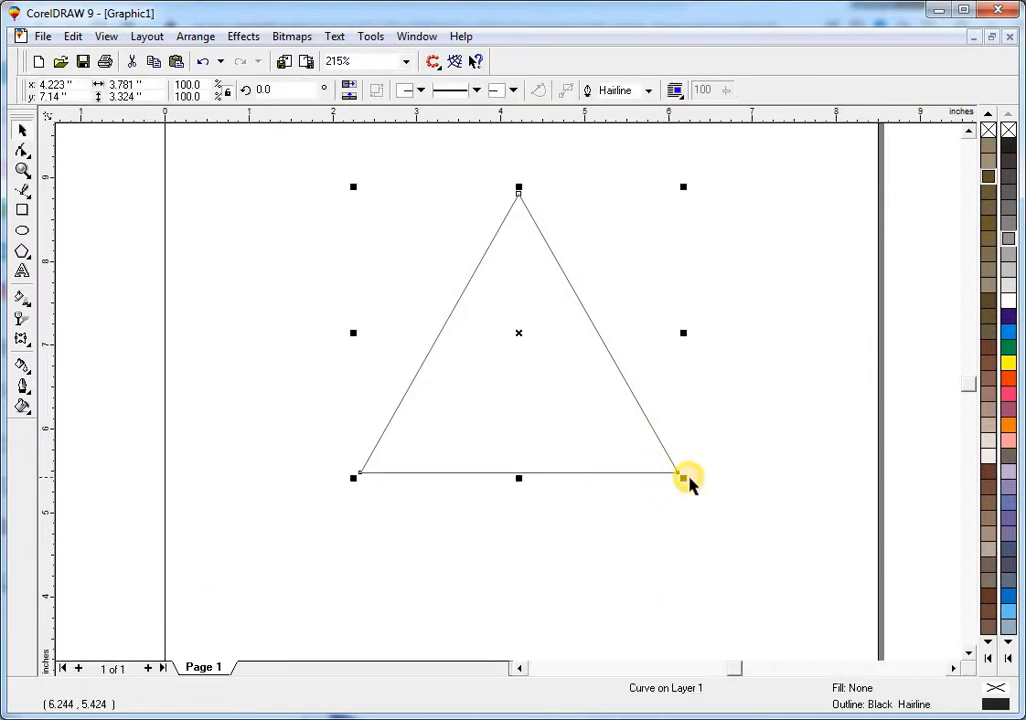
Step: Place a scaled-down copy about 1.18 inches wide inside the triangle's upper part and centre both triangles on the same vertical axis
drag(686, 478, 521, 292)
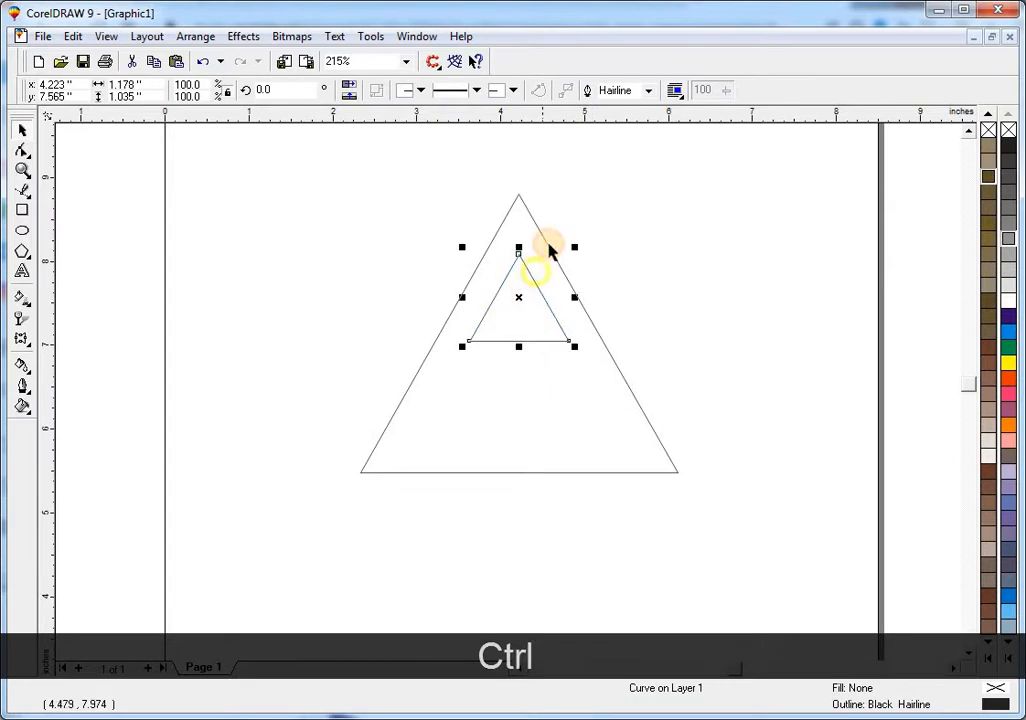
shift+click(548, 248)
key(ctrl+shift+c)
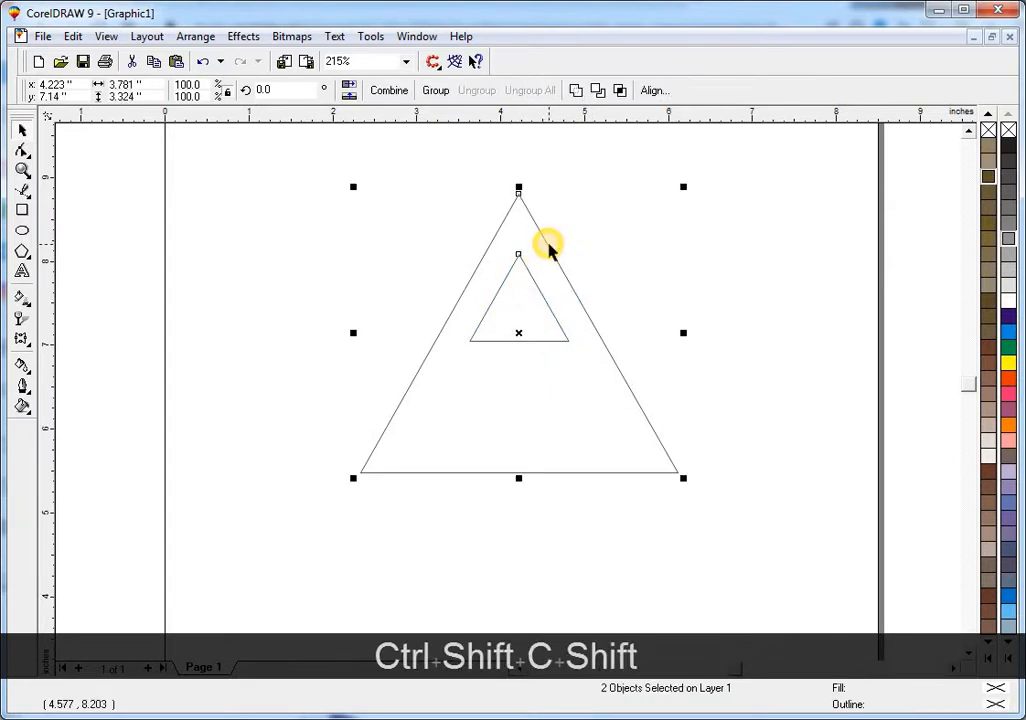
key(Escape)
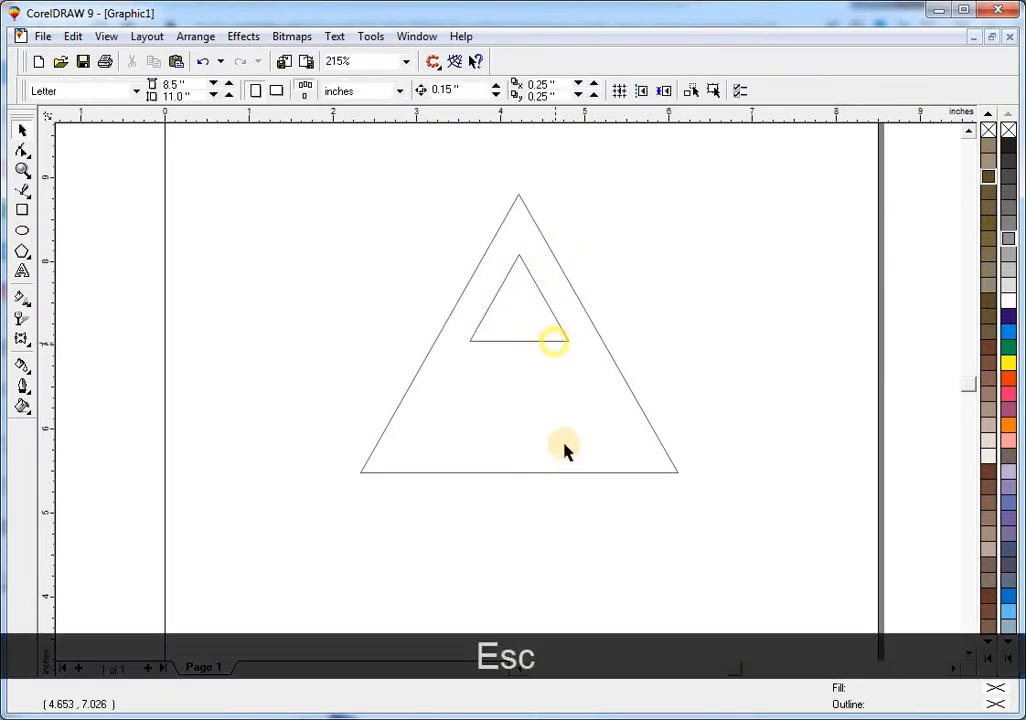
Step: Add nodes along the large triangle's base and move the inner ones up below the small triangle to form the A's legs and crossbar
click(565, 472)
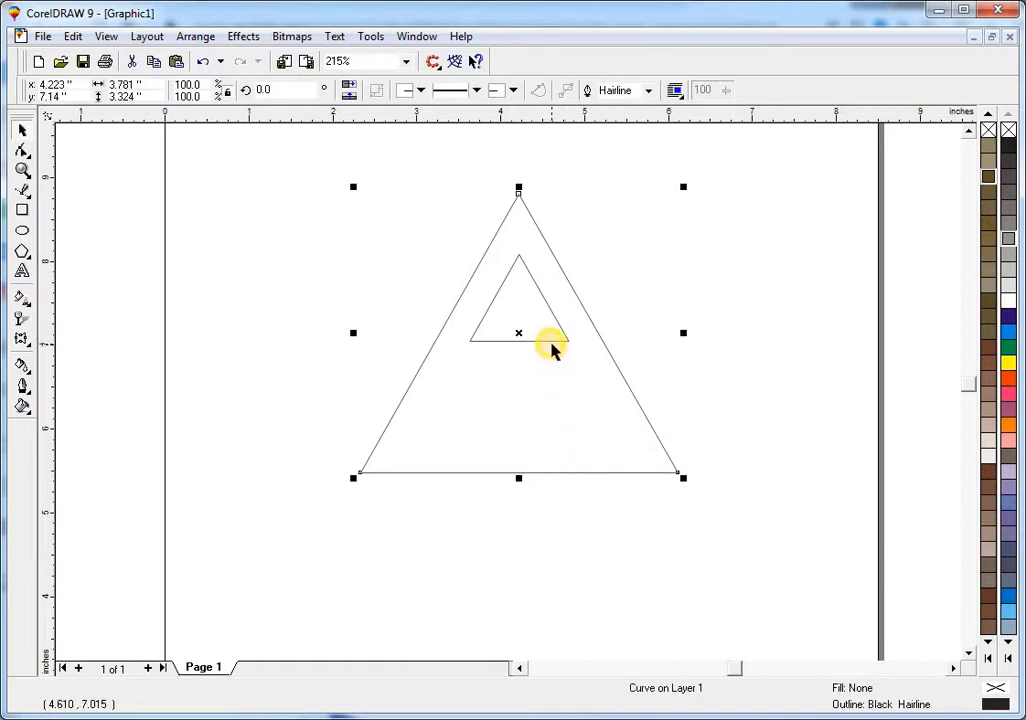
key(Escape)
click(553, 474)
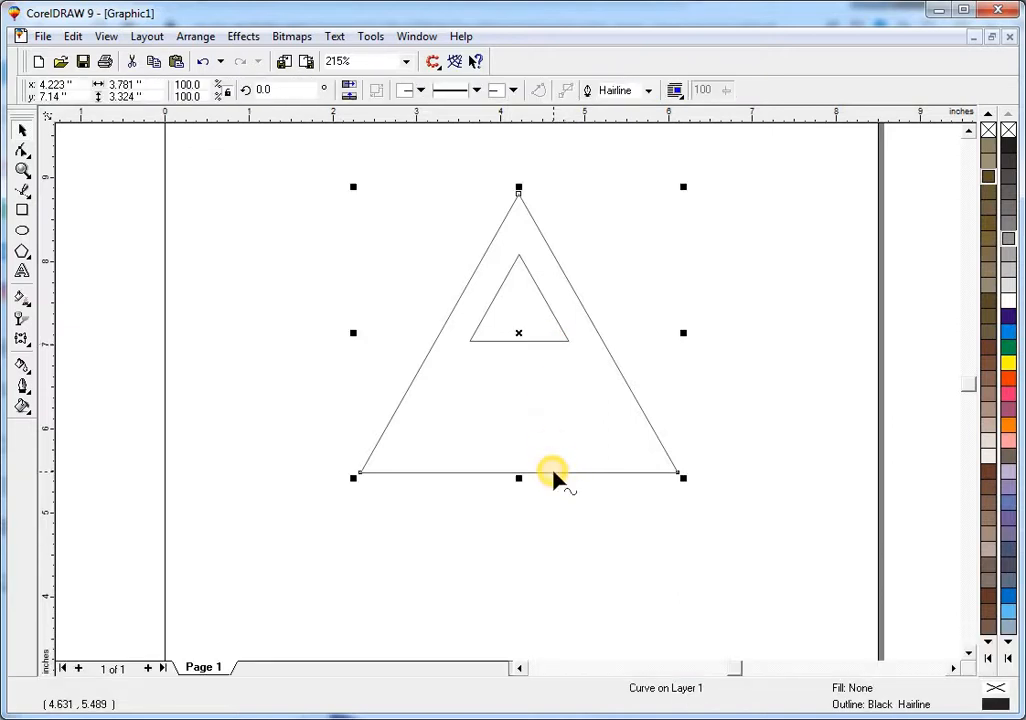
key(F10)
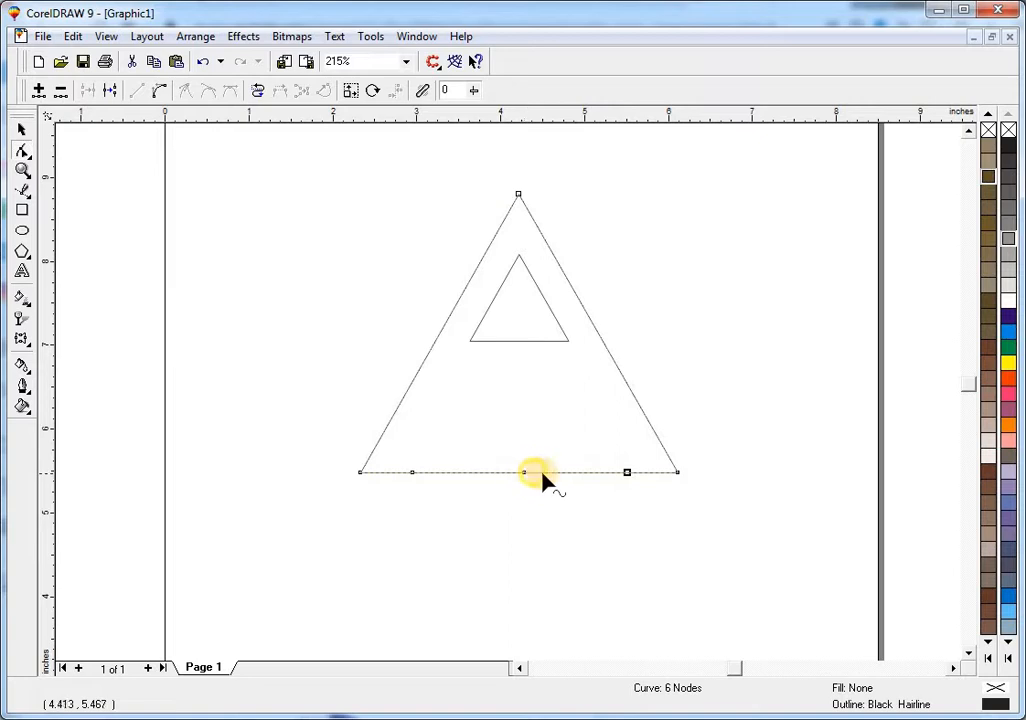
drag(521, 470, 472, 368)
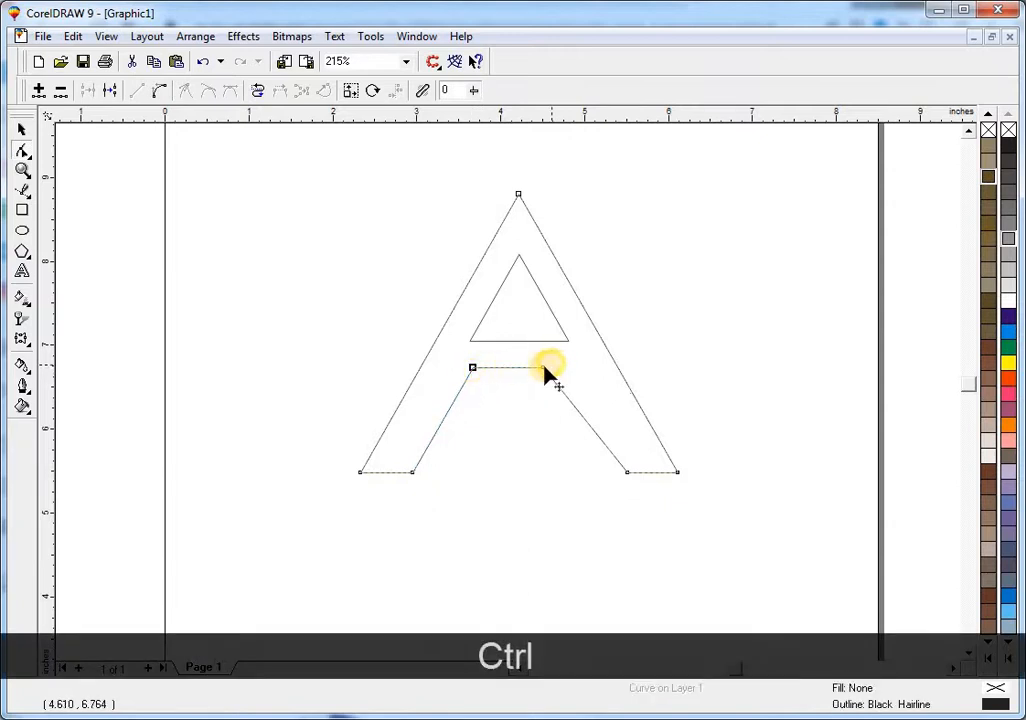
drag(543, 368, 566, 368)
key(space)
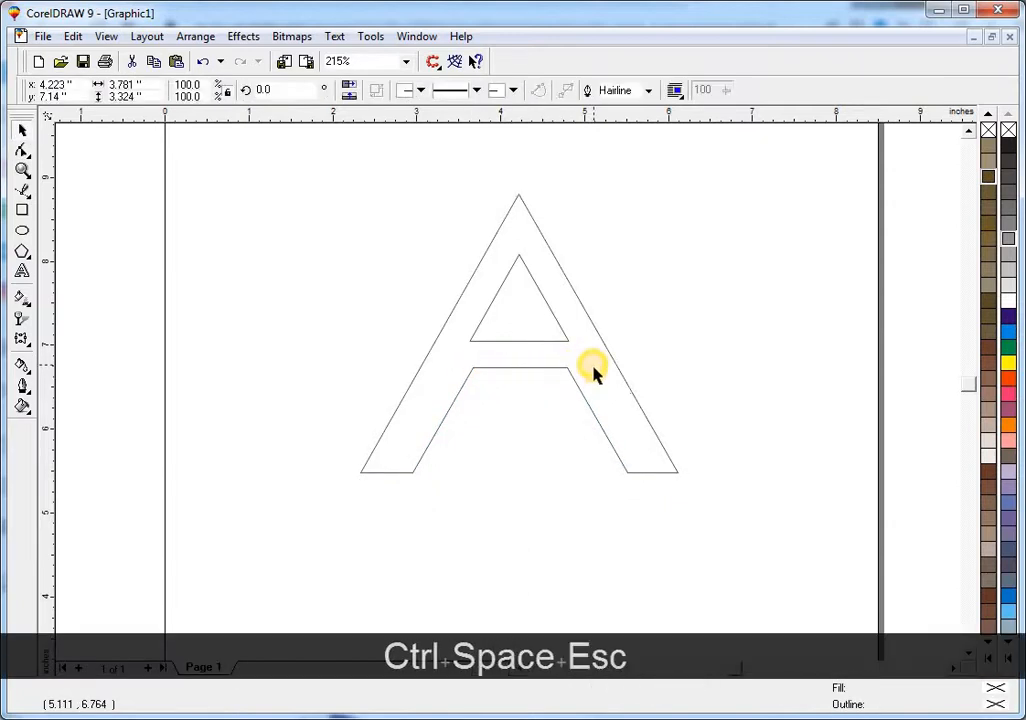
key(Escape)
Step: Narrow the inner triangle slightly and centre it on the vertical axis of the A outline
click(566, 344)
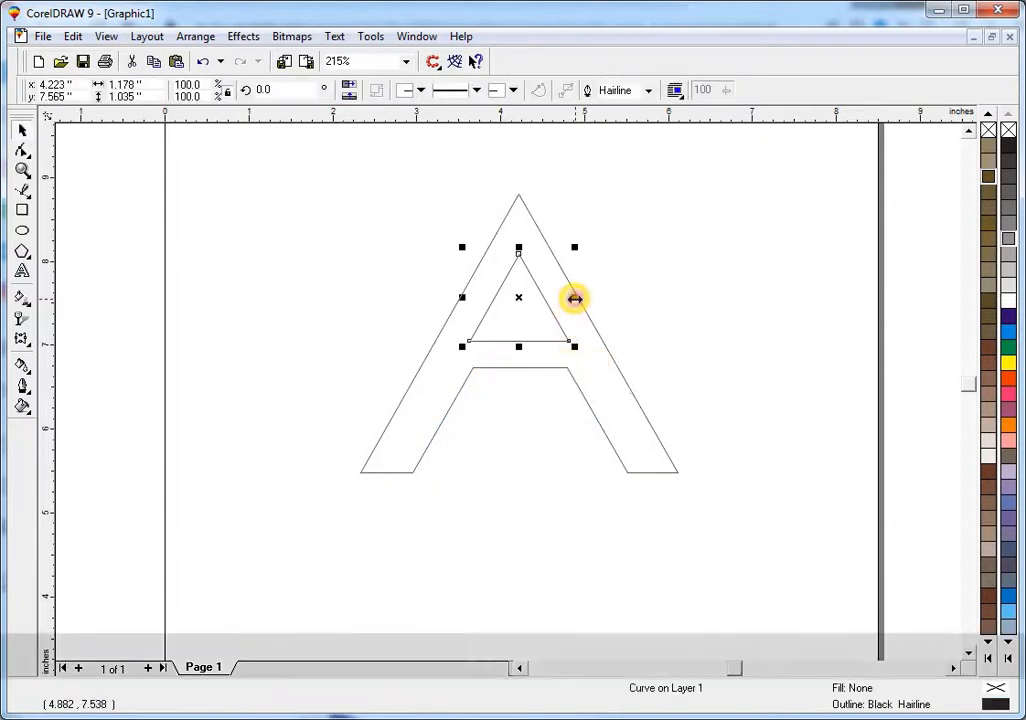
drag(573, 298, 573, 297)
shift+click(576, 294)
key(c)
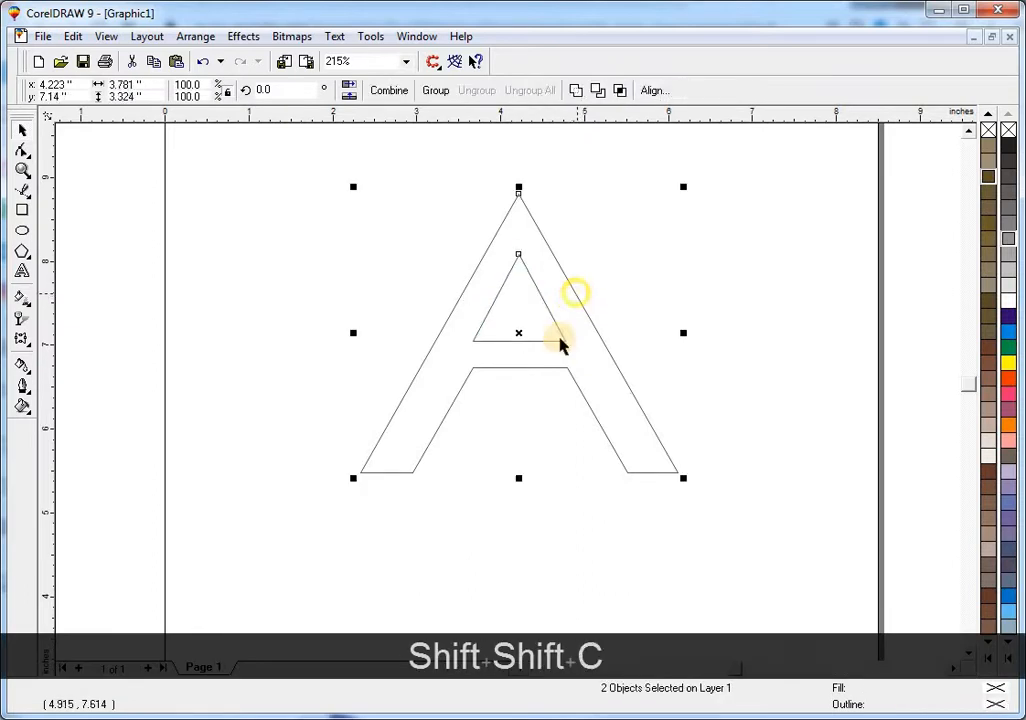
key(Escape)
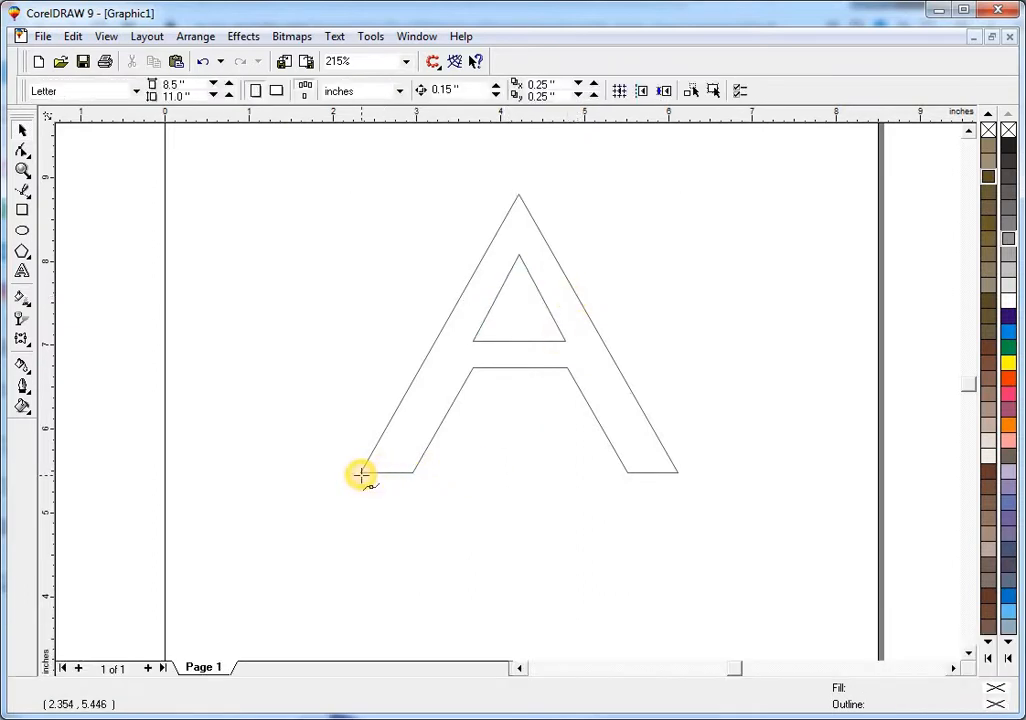
Step: Draw a closed, straight-sided Bezier shape from the left leg's two base corners to a point right of the A
key(F5)
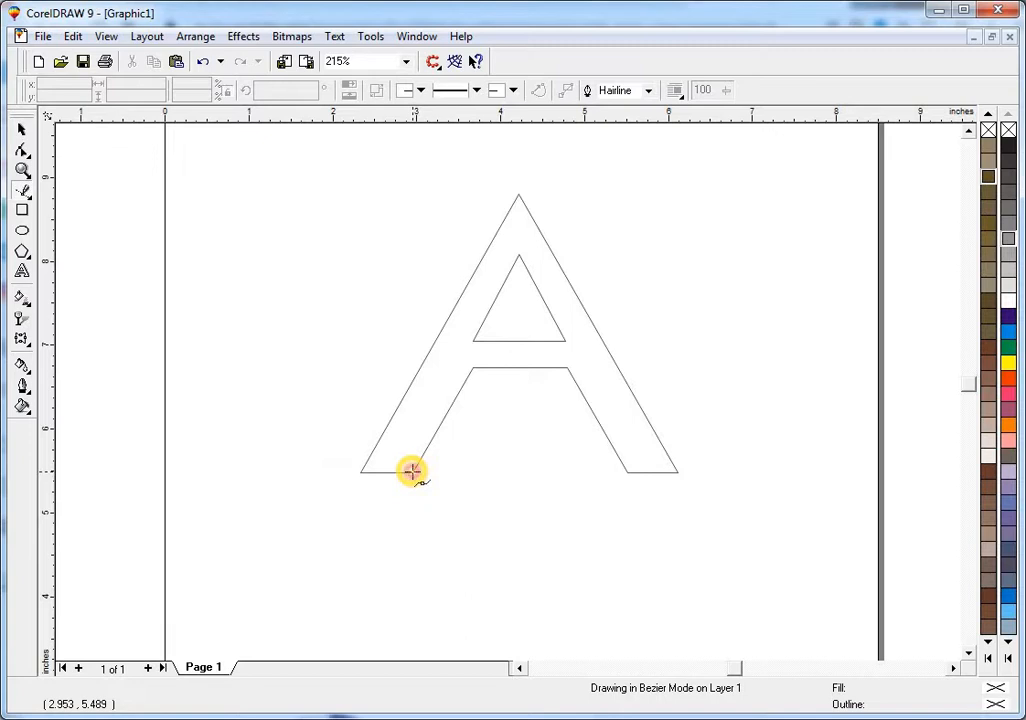
click(412, 471)
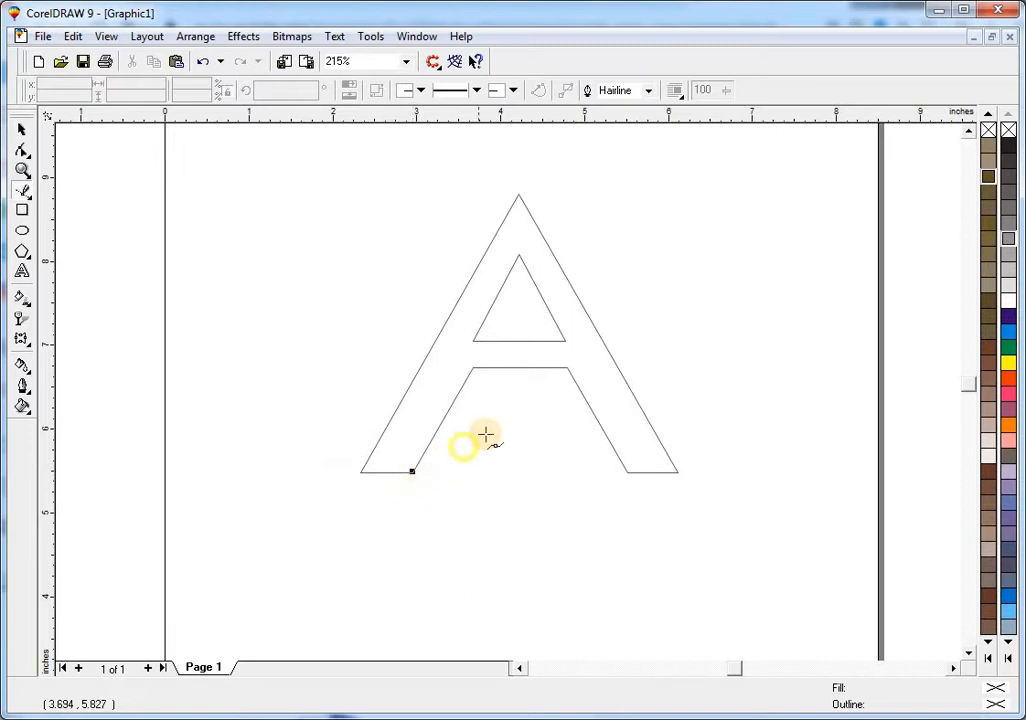
click(726, 332)
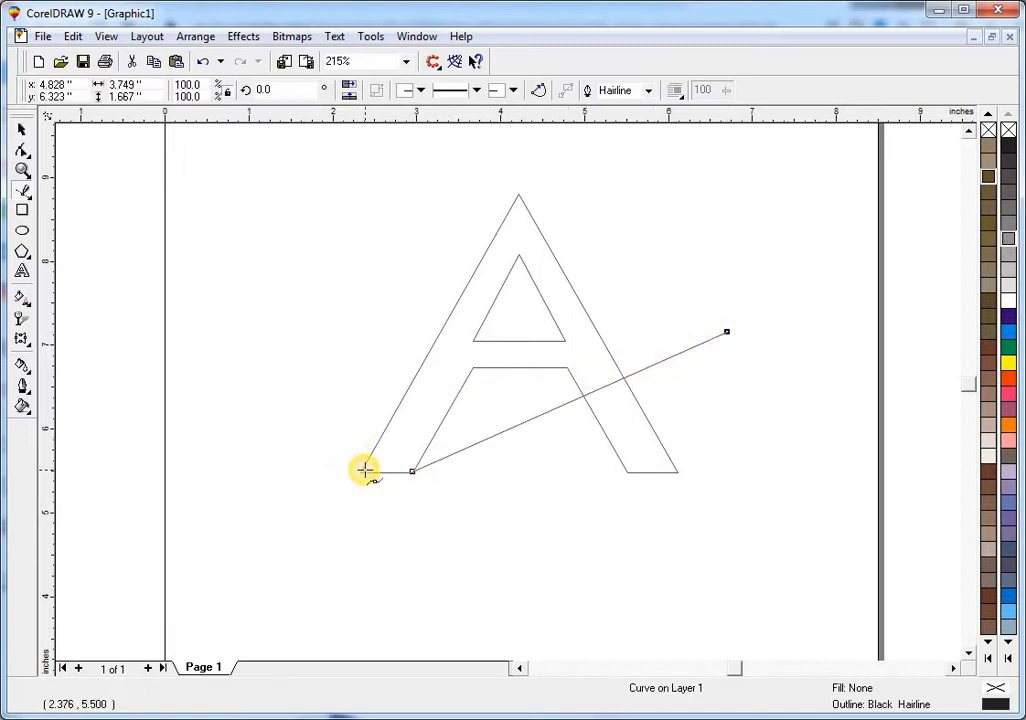
key(F2)
drag(332, 453, 435, 496)
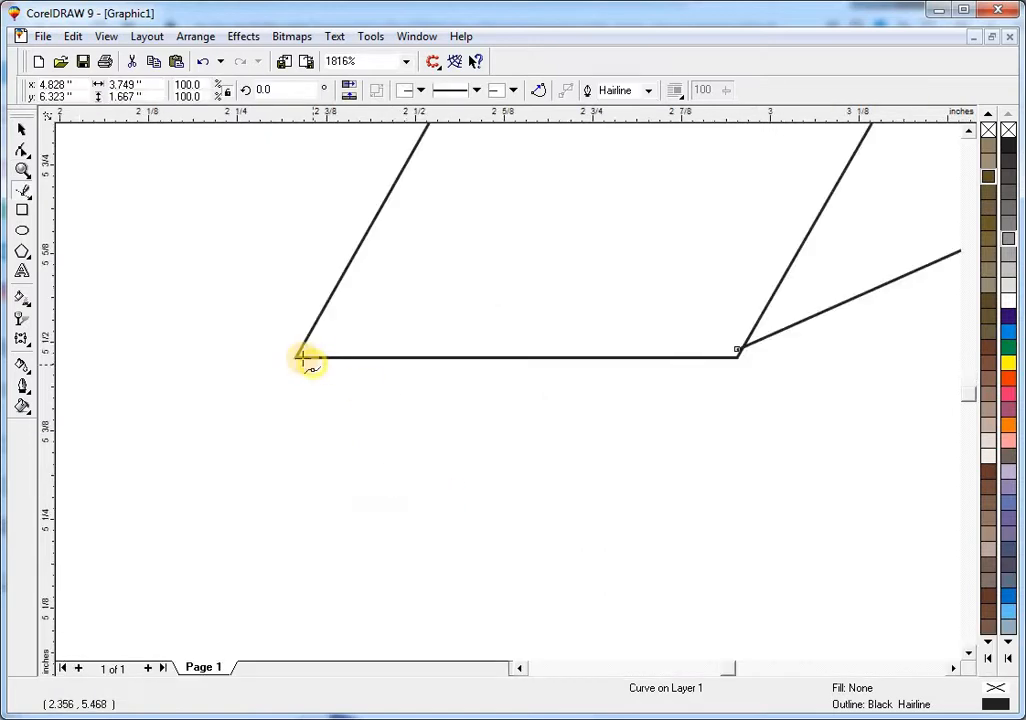
click(735, 370)
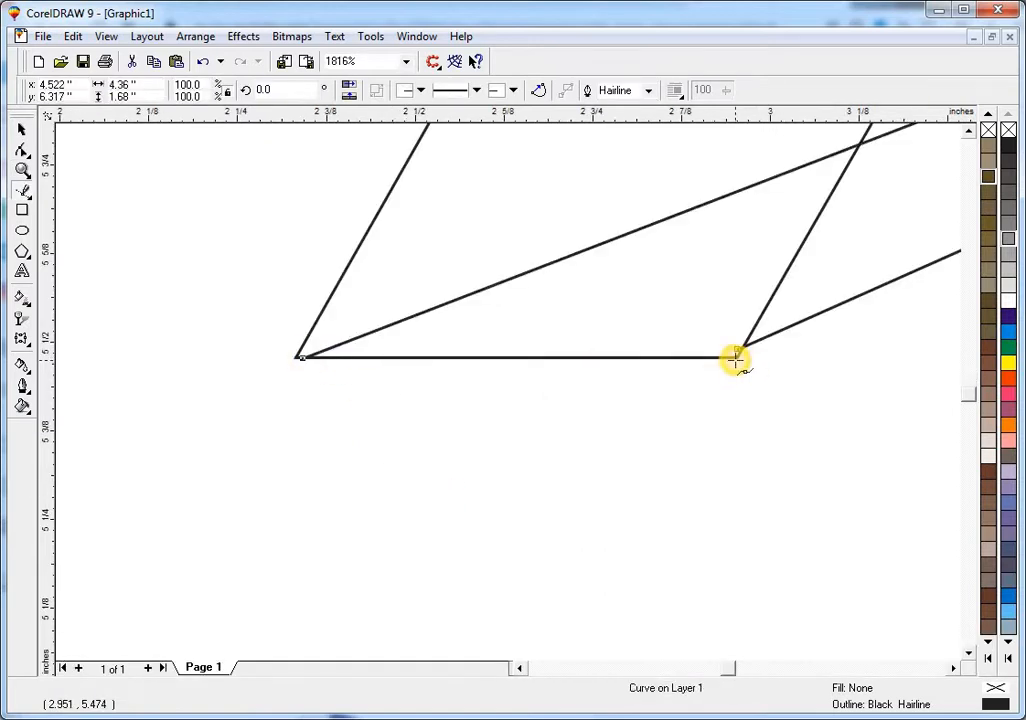
click(735, 358)
key(space)
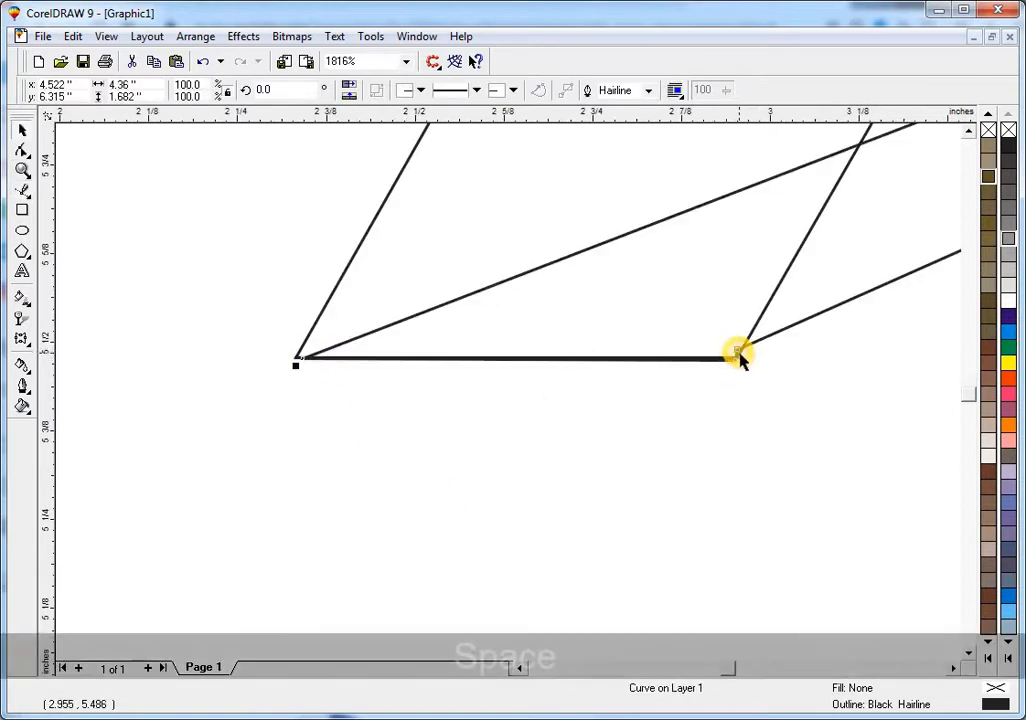
Step: Delete the surplus node of the new shape at the left leg's inner base corner
key(F10)
key(Delete)
key(space)
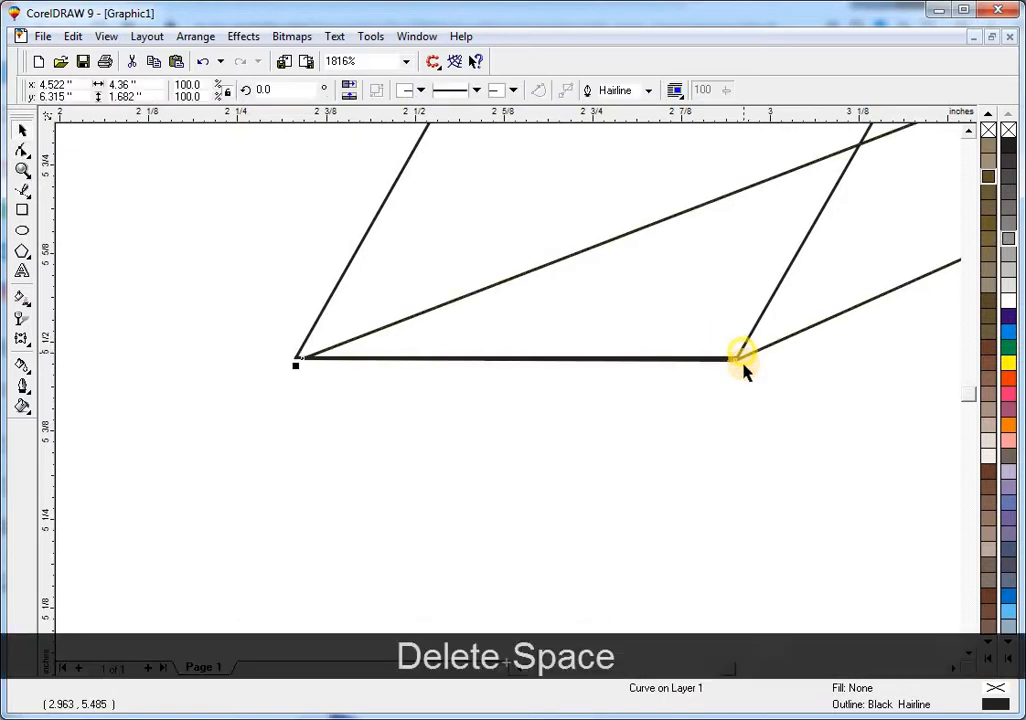
key(F3)
Step: Convert the long shape's upper edge to a curve and bend it upward into an arc
key(space)
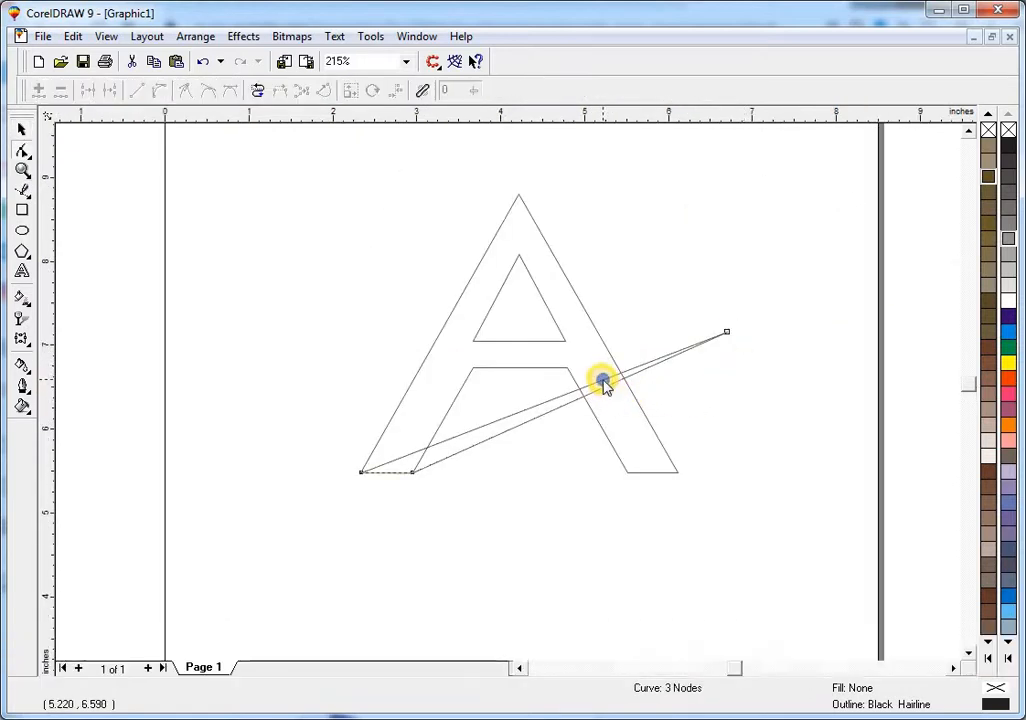
right_click(602, 380)
click(657, 460)
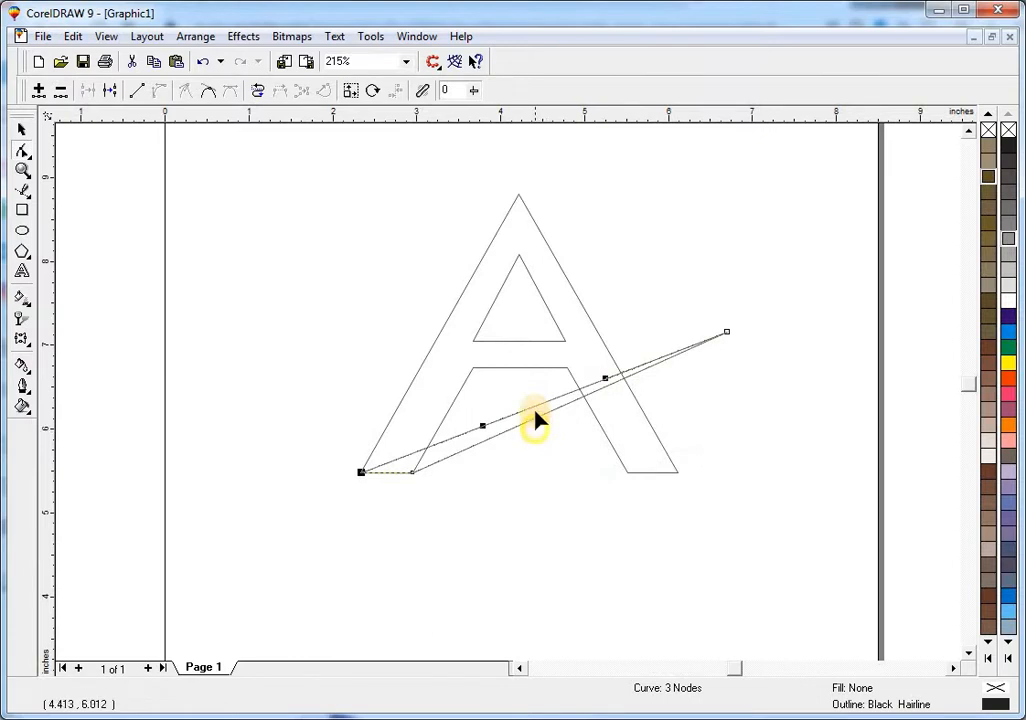
key(Escape)
drag(535, 410, 510, 352)
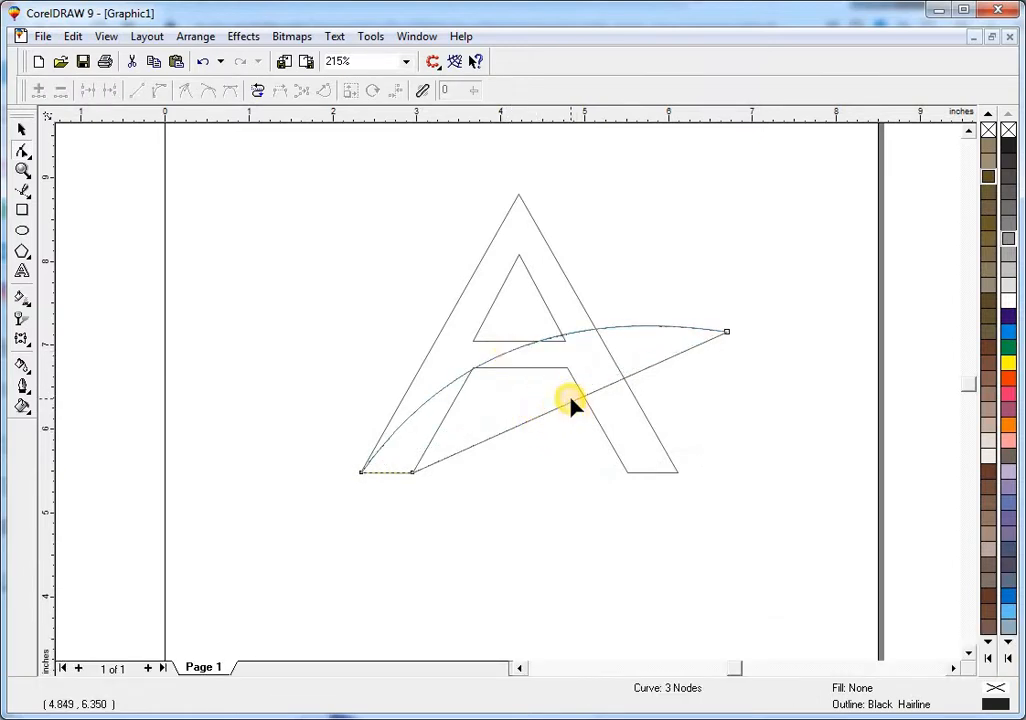
Step: Convert the long shape's lower edge to a curve and bend it upward to follow the upper arc as a tapering swoosh
right_click(572, 402)
click(623, 483)
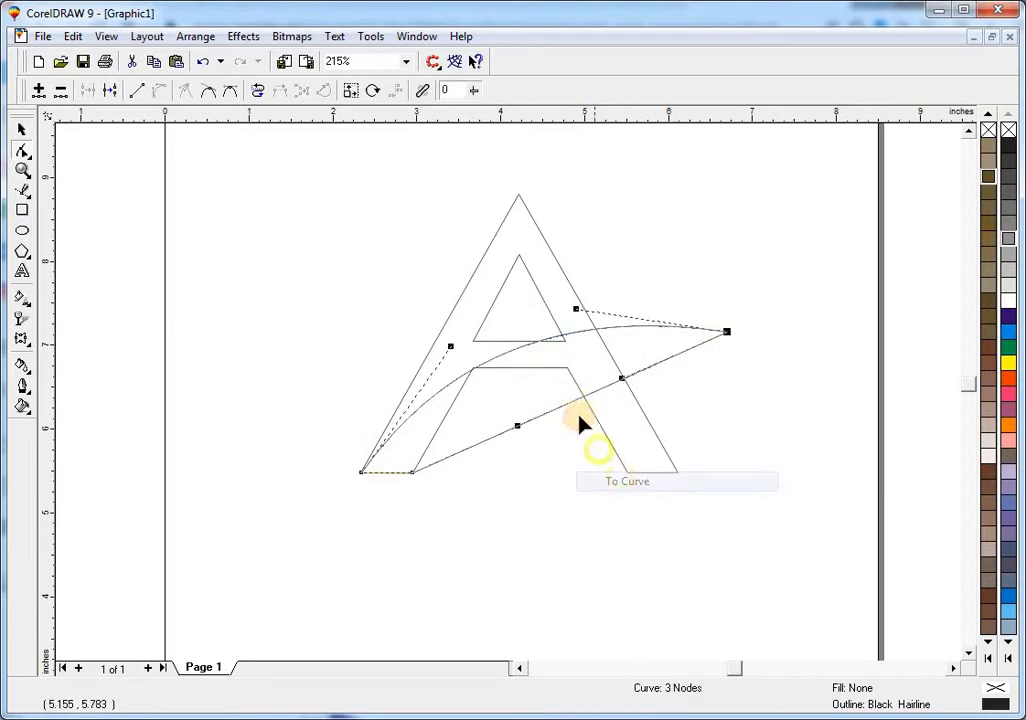
key(Escape)
drag(571, 399, 546, 375)
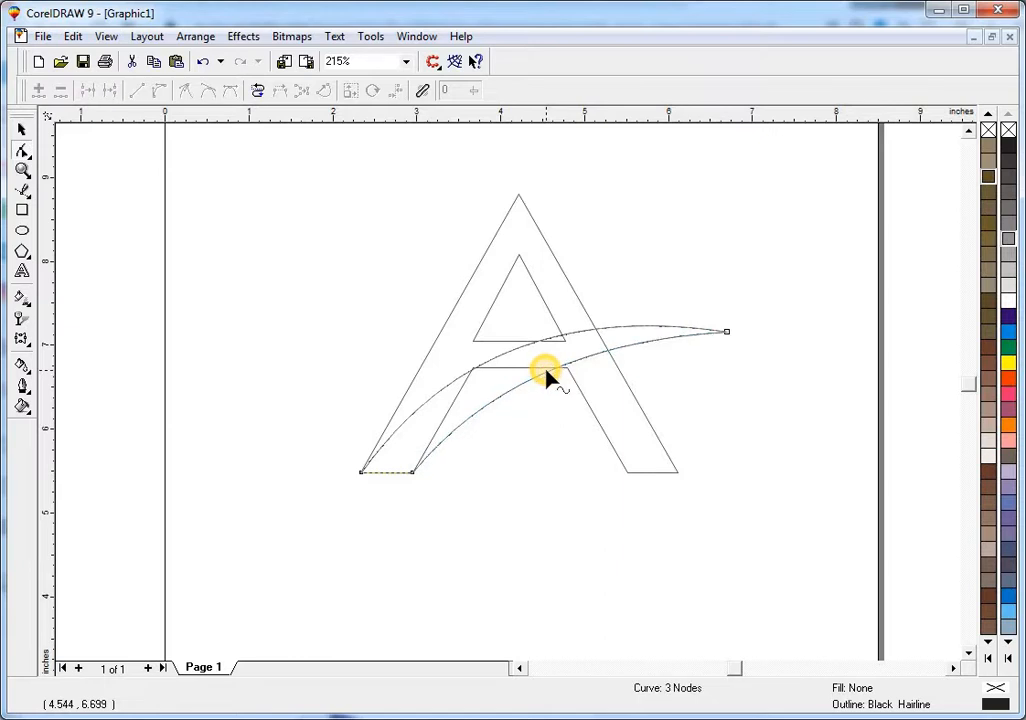
key(space)
key(Escape)
Step: Move the swoosh's pointed tip slightly outward and down, making the shape about 4.49 inches wide
click(570, 372)
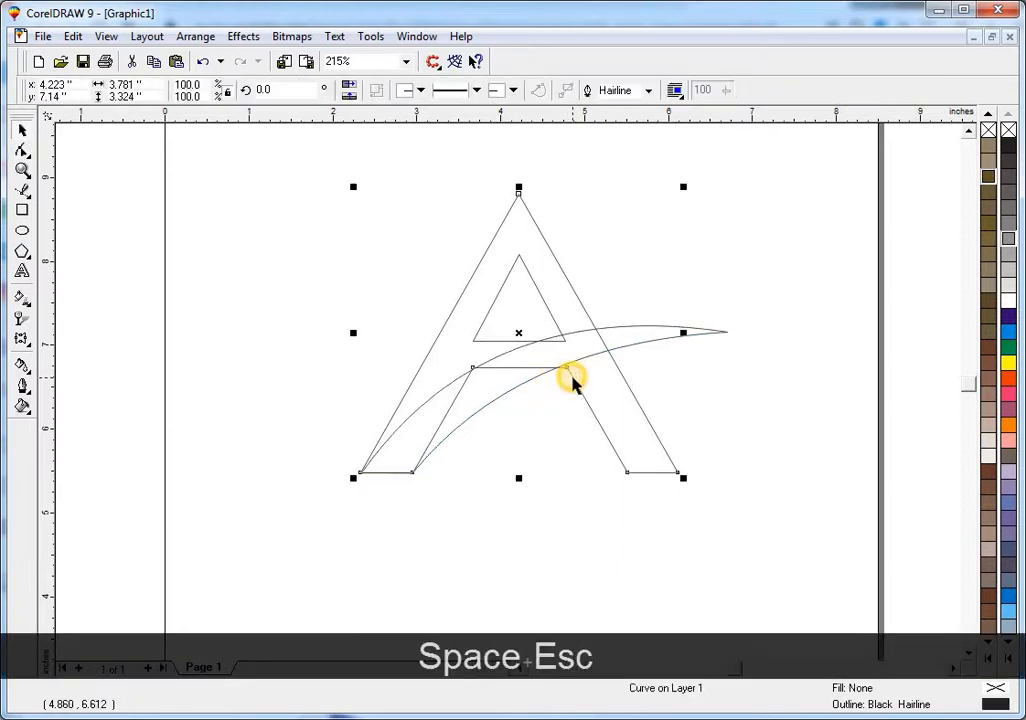
key(space)
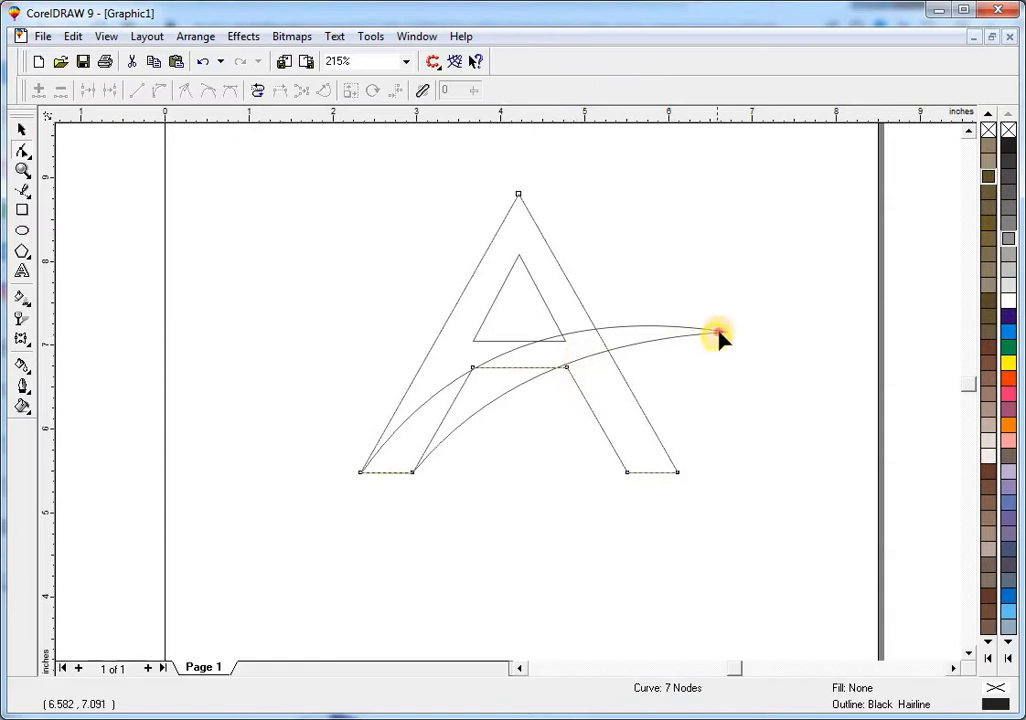
click(724, 333)
drag(724, 335, 738, 340)
key(space)
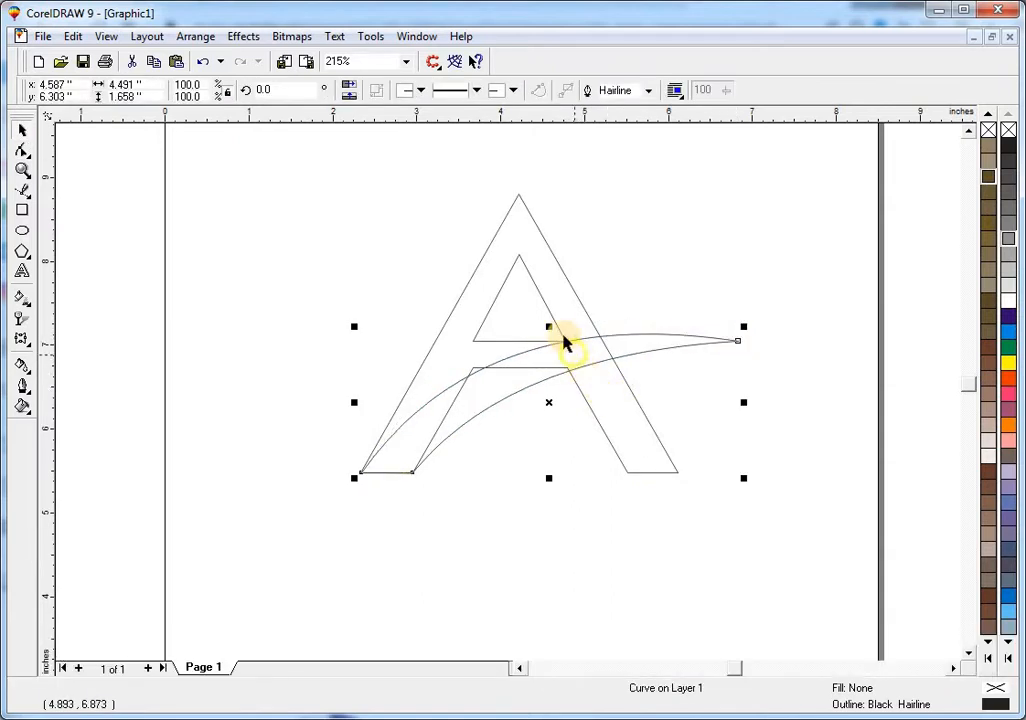
Step: Shrink the inner triangle to about 1.04 by 0.97 inches and raise it clear of the swoosh
key(Escape)
mouse_move(562, 335)
mouse_down()
mouse_move(561, 323)
mouse_move(567, 337)
mouse_up()
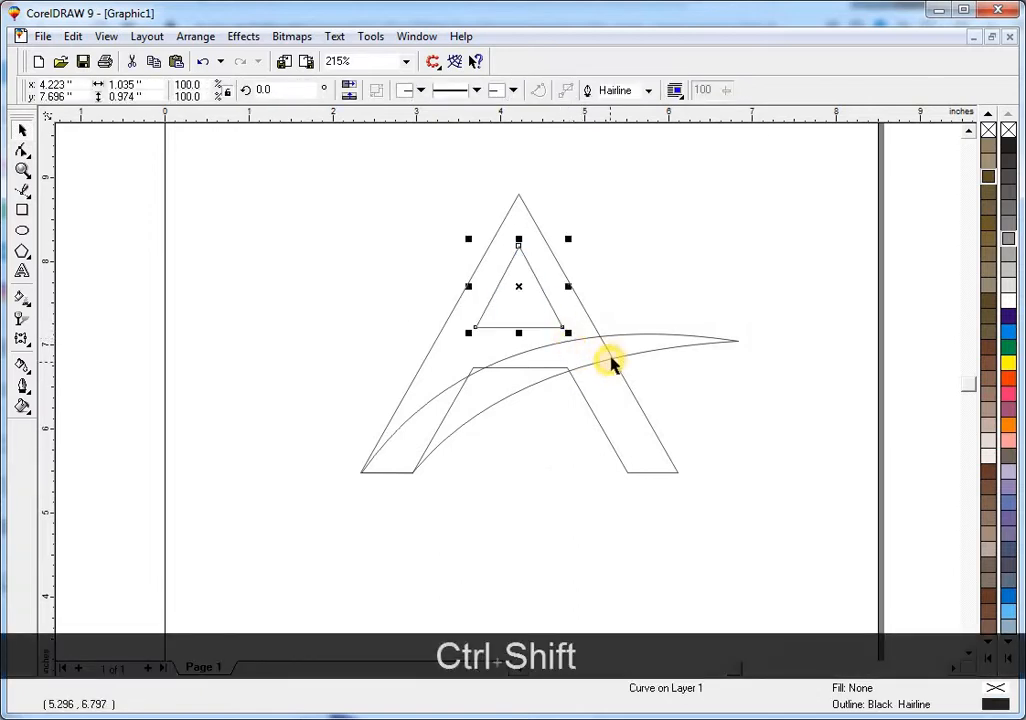
key(Escape)
key(Escape)
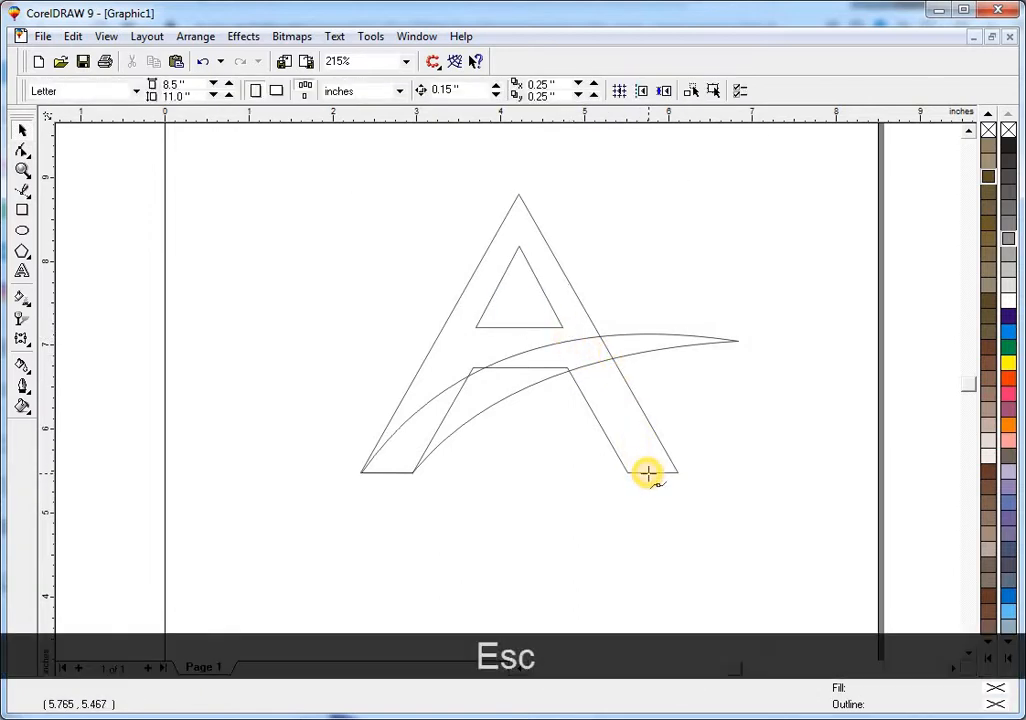
Step: Draw a horizontal Bézier segment about 0.2 inches long across the inner corner of the right leg's base
key(F5)
key(F2)
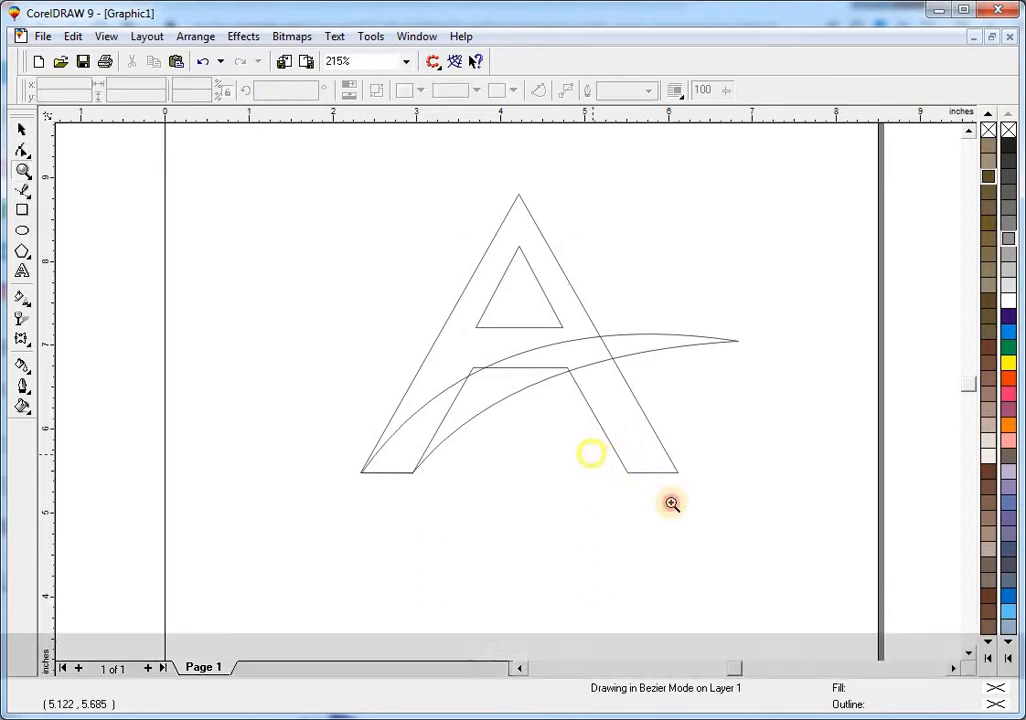
drag(658, 503, 573, 453)
click(566, 317)
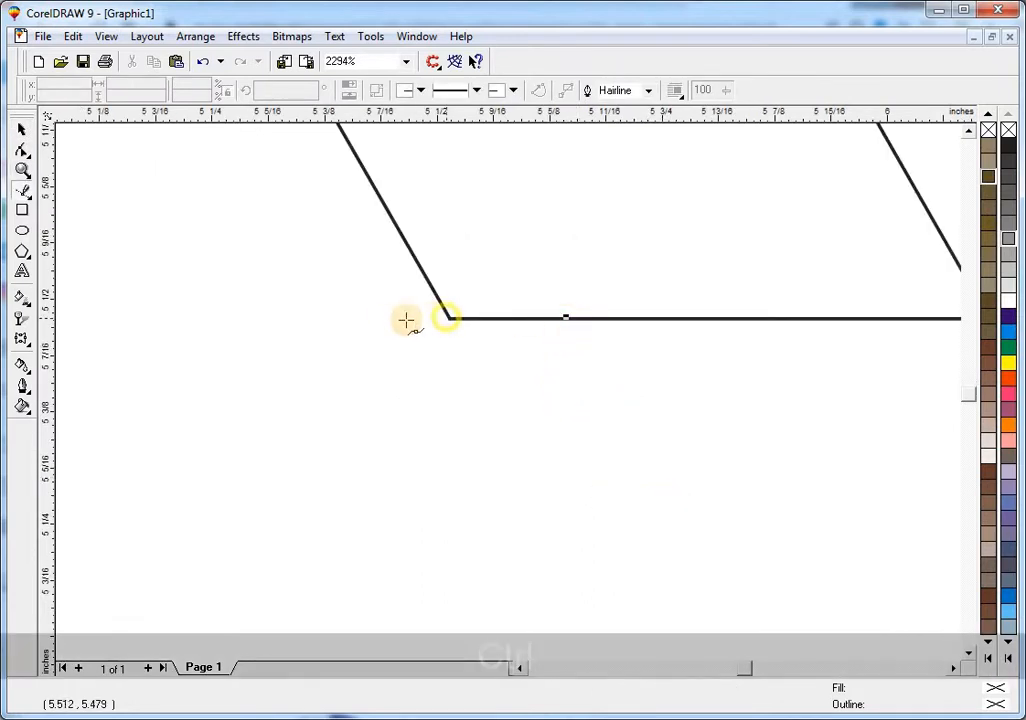
ctrl+click(382, 320)
key(F3)
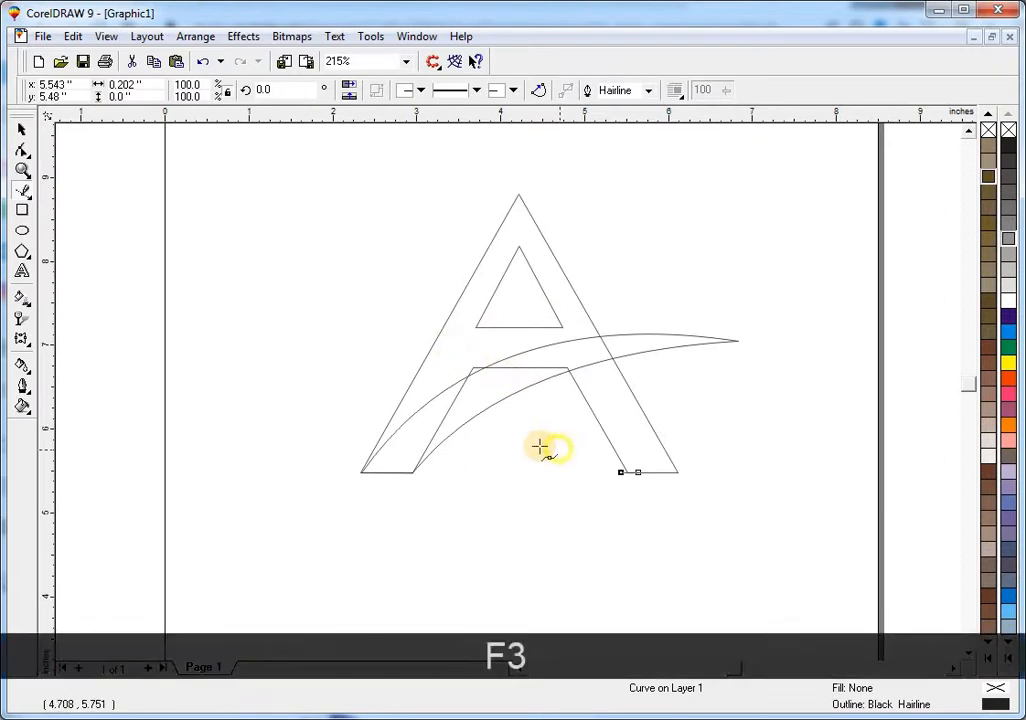
Step: Extend the segment into a closed four-point shape about 1.85 inches wide, with a sharp tip pointing toward the left leg
click(482, 440)
click(619, 441)
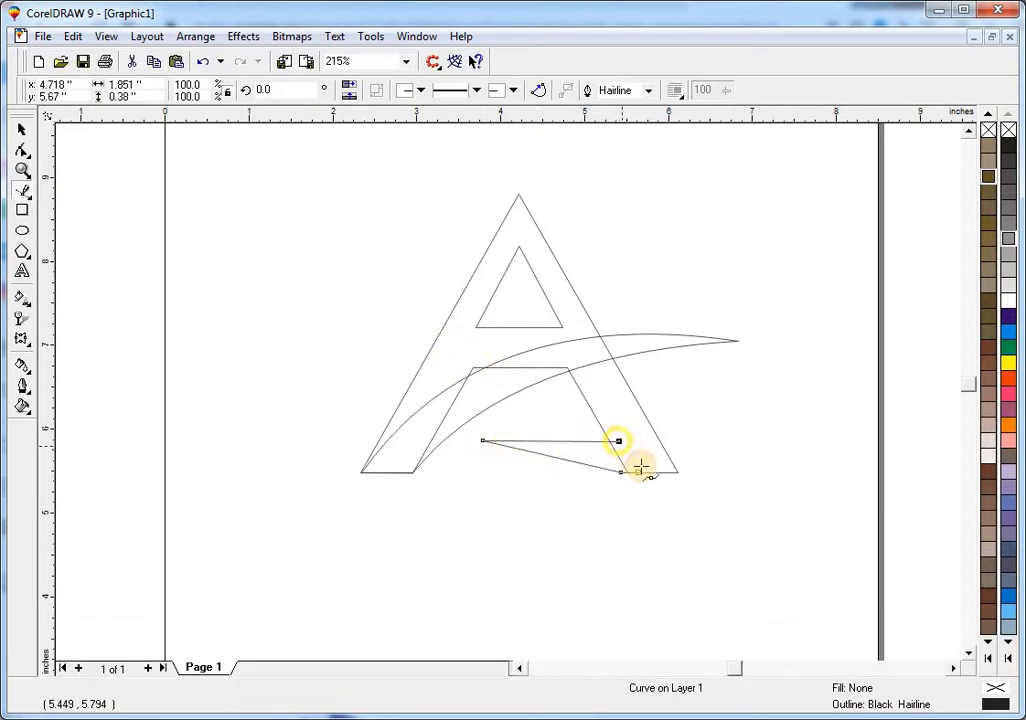
key(F2)
click(714, 463)
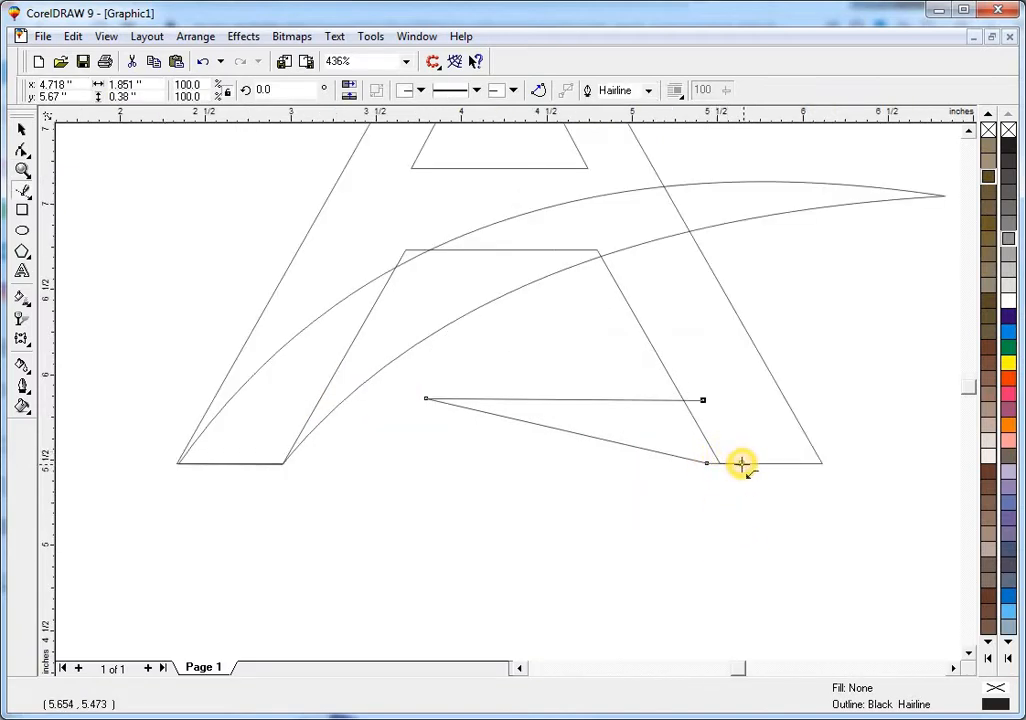
click(742, 463)
key(space)
Step: Convert the new shape's upper edge to a curve and bend it upward into an arc
key(F10)
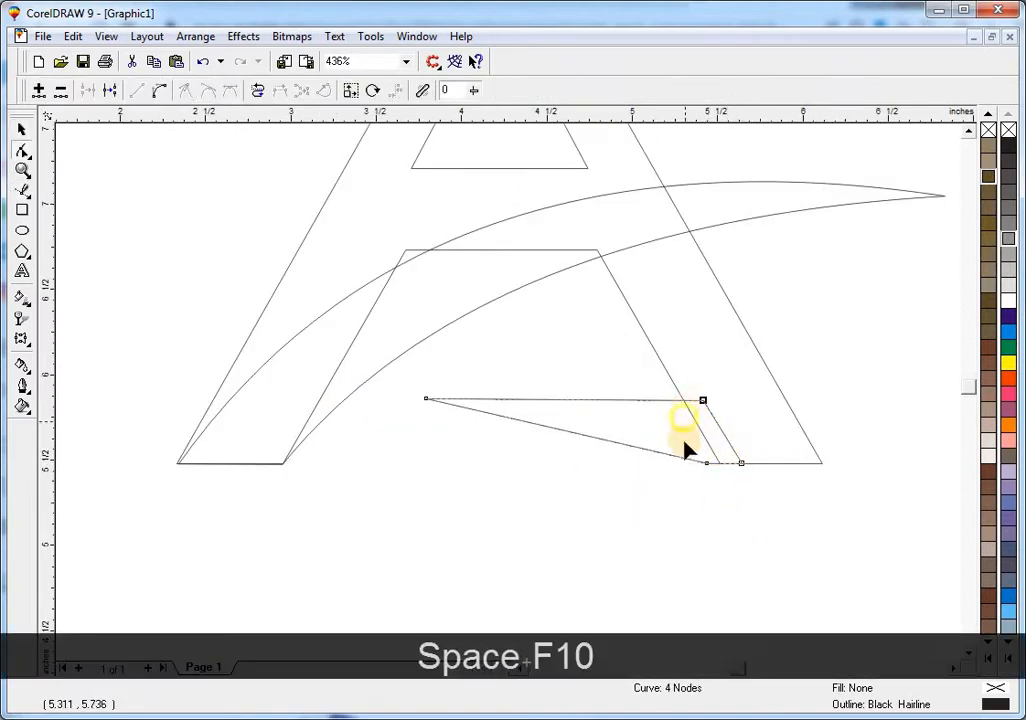
key(Delete)
key(ctrl+z)
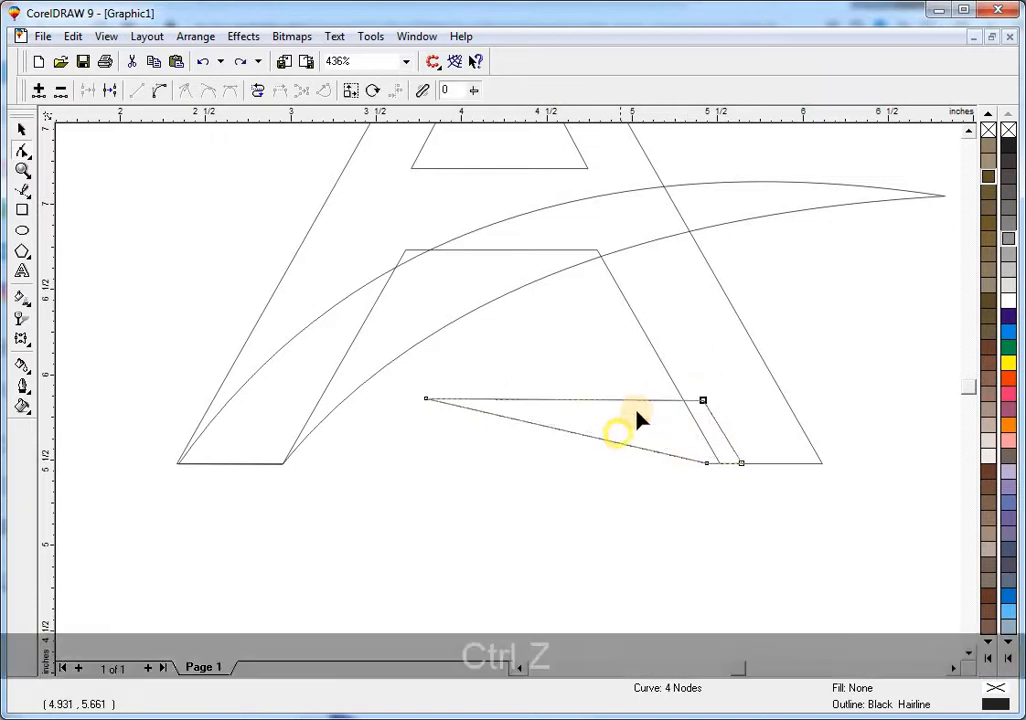
right_click(640, 401)
click(668, 479)
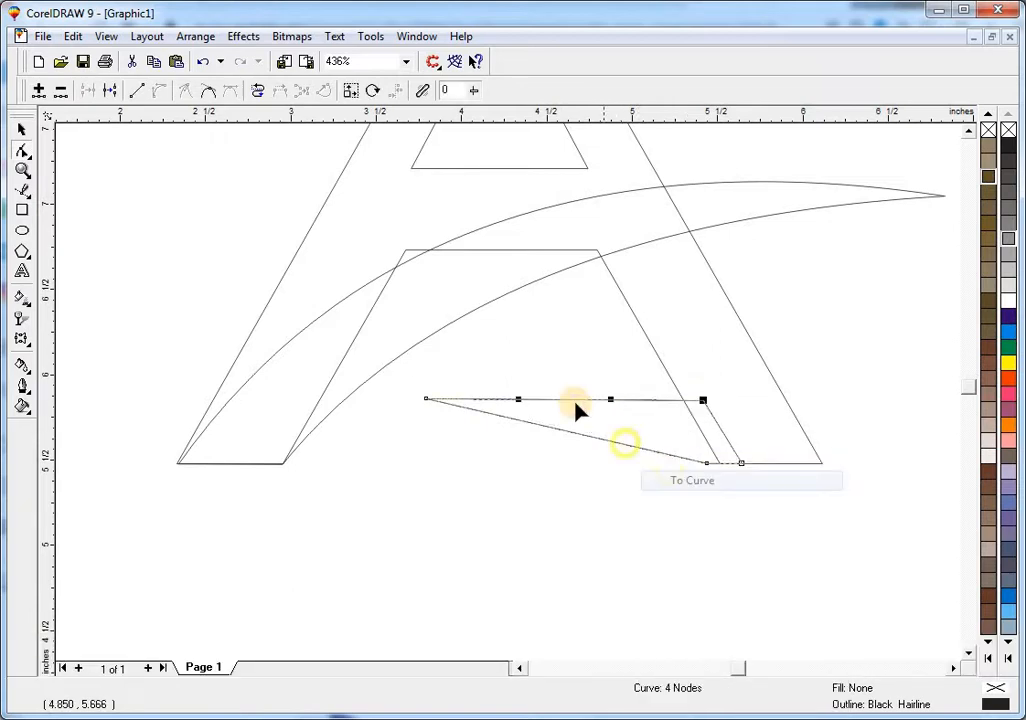
key(Escape)
drag(573, 402, 574, 363)
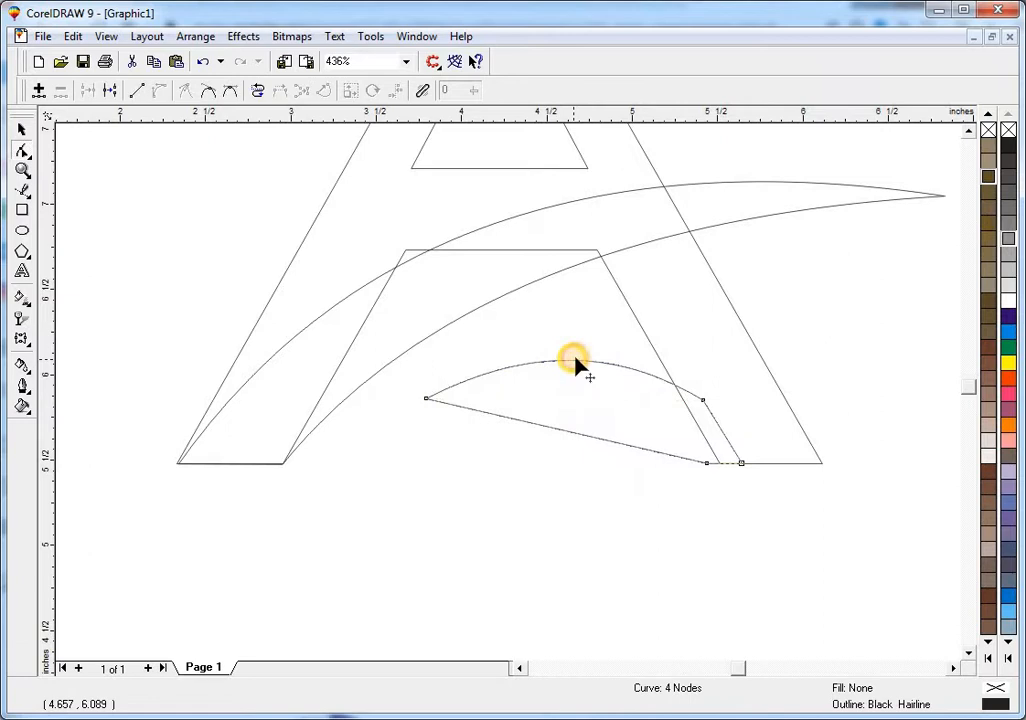
Step: Move the shape's upper corner up inside the right leg, shift the tip slightly inward and down, and refine the upper arc
drag(715, 402, 735, 344)
drag(426, 398, 433, 409)
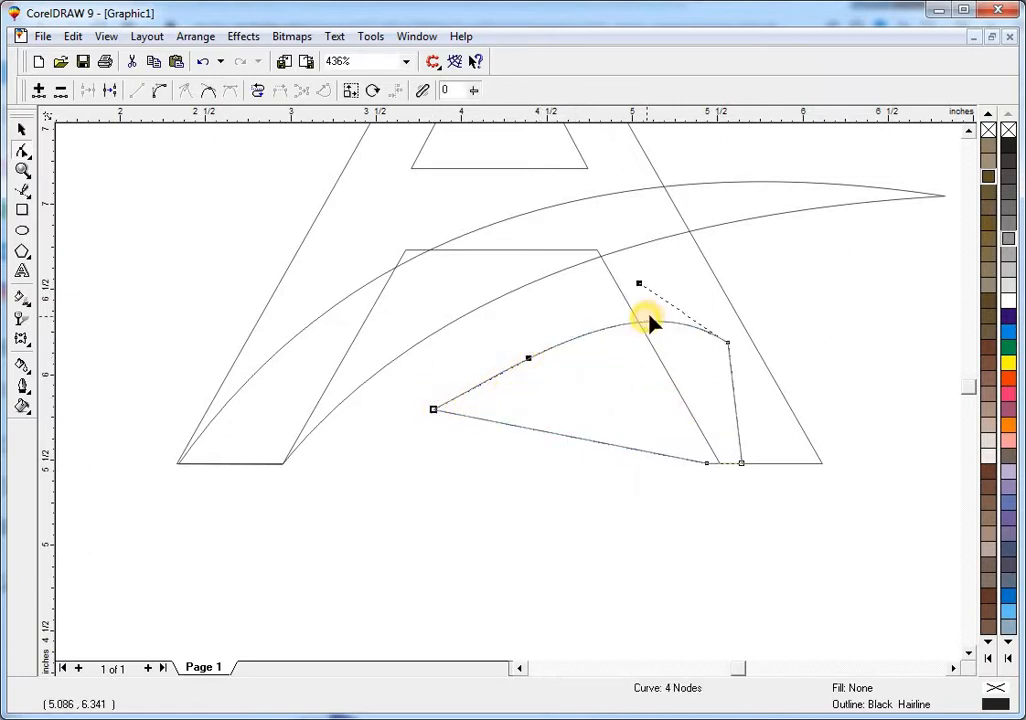
drag(529, 358, 521, 353)
drag(728, 342, 728, 339)
Step: Convert the shape's lower edge to a curve, bend it upward, and align its base end with the right leg's inner corner
right_click(598, 441)
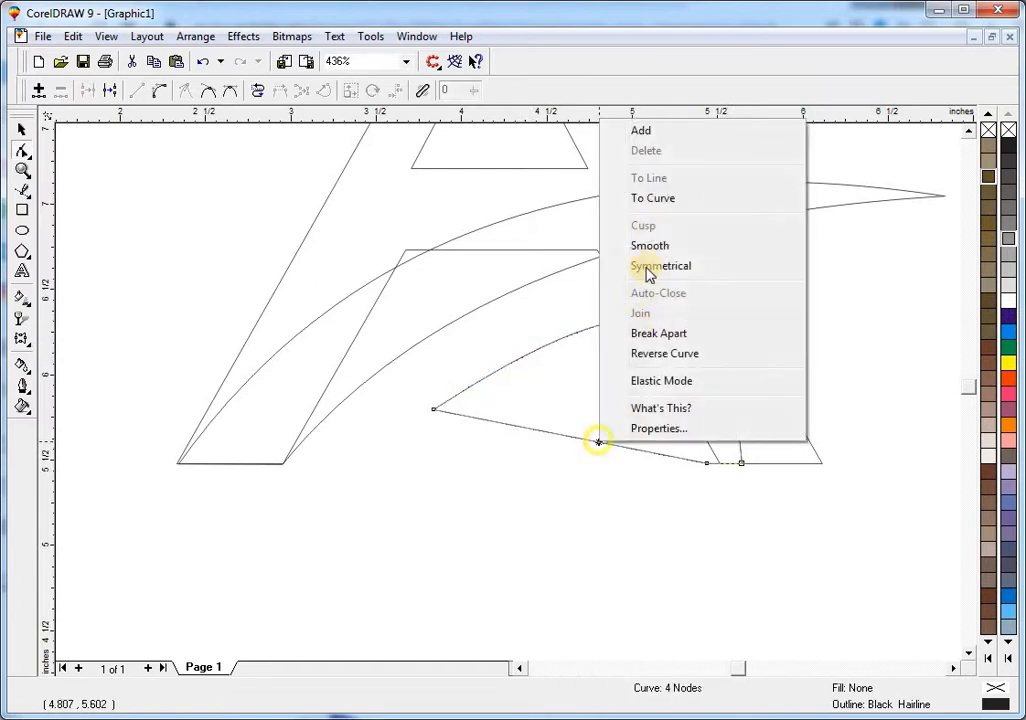
click(655, 199)
drag(638, 446, 637, 390)
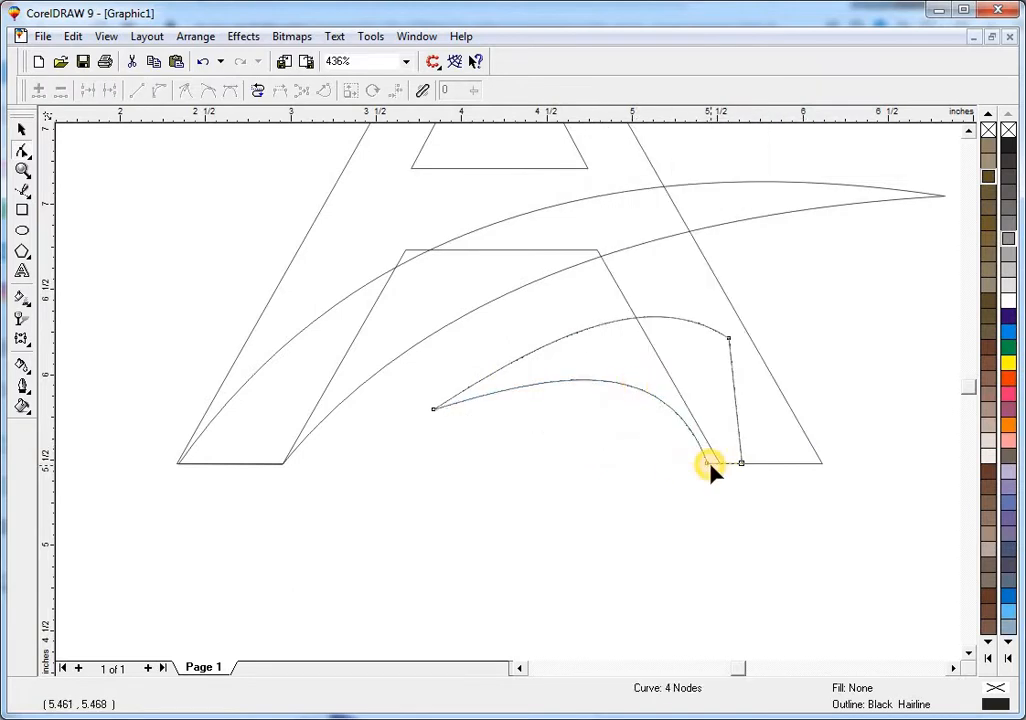
drag(709, 464, 760, 477)
Step: Place a copy of both swoosh shapes to the left of the letter A
key(ctrl+space)
key(shift)
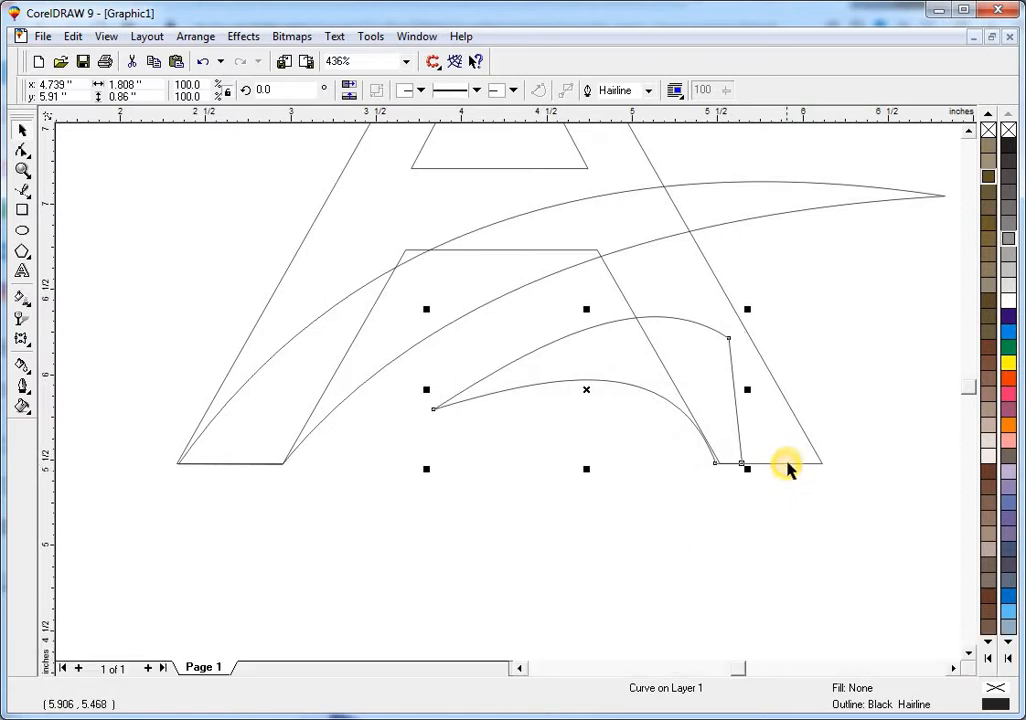
key(F3)
shift+click(678, 350)
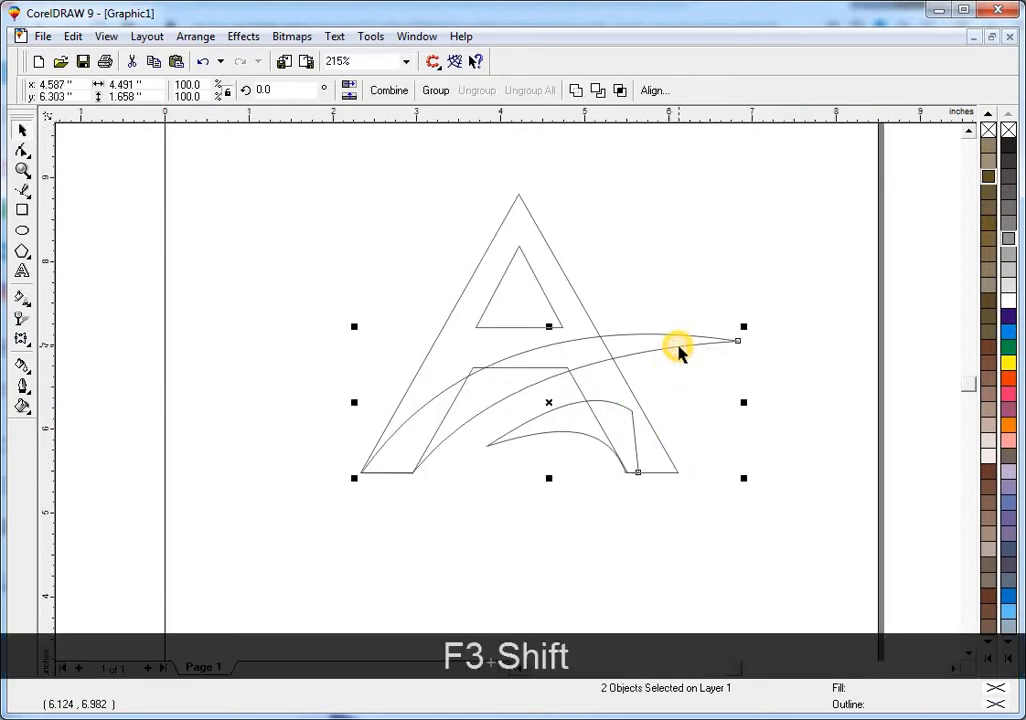
drag(678, 350, 311, 274)
key(Escape)
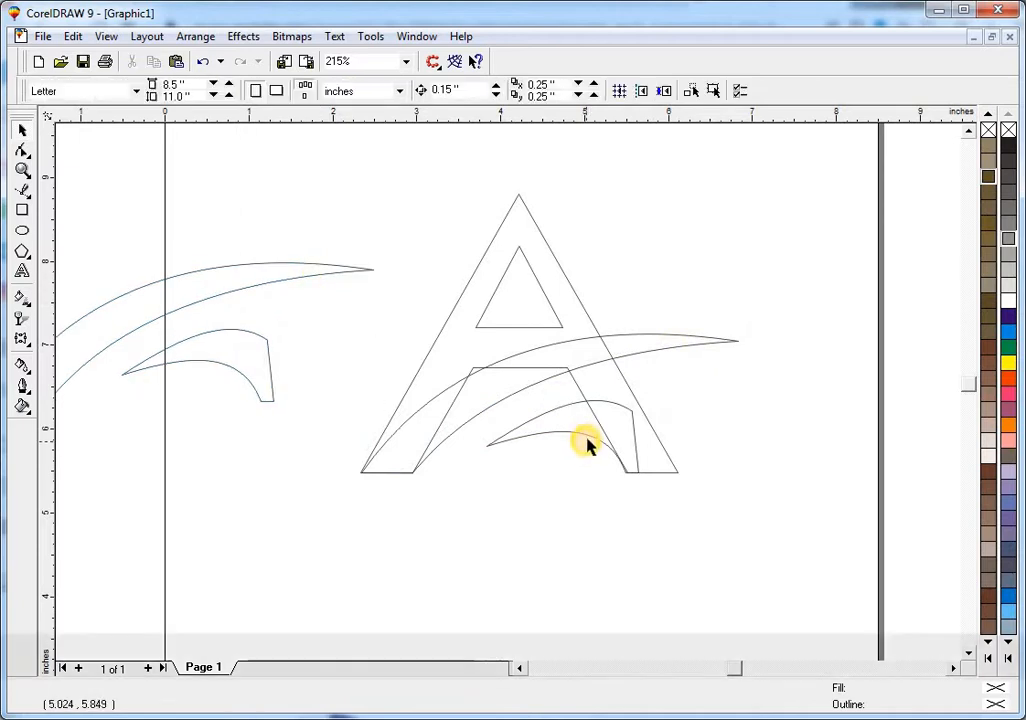
Step: Weld the small swoosh on the right leg to the letter A's outline
click(612, 455)
shift+click(674, 474)
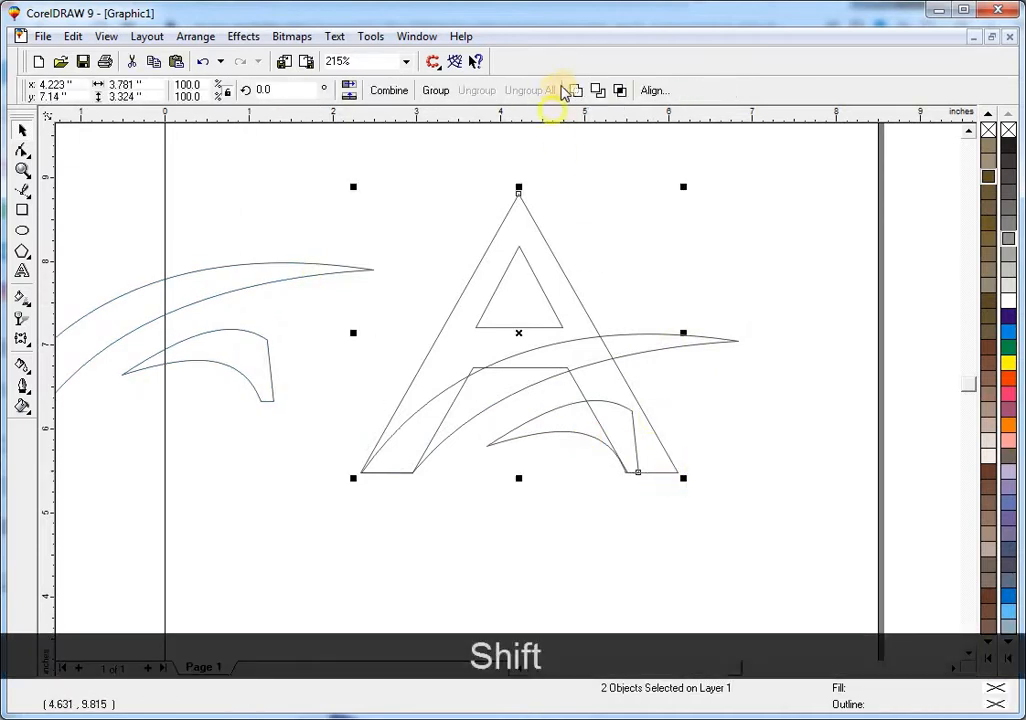
click(573, 91)
click(643, 432)
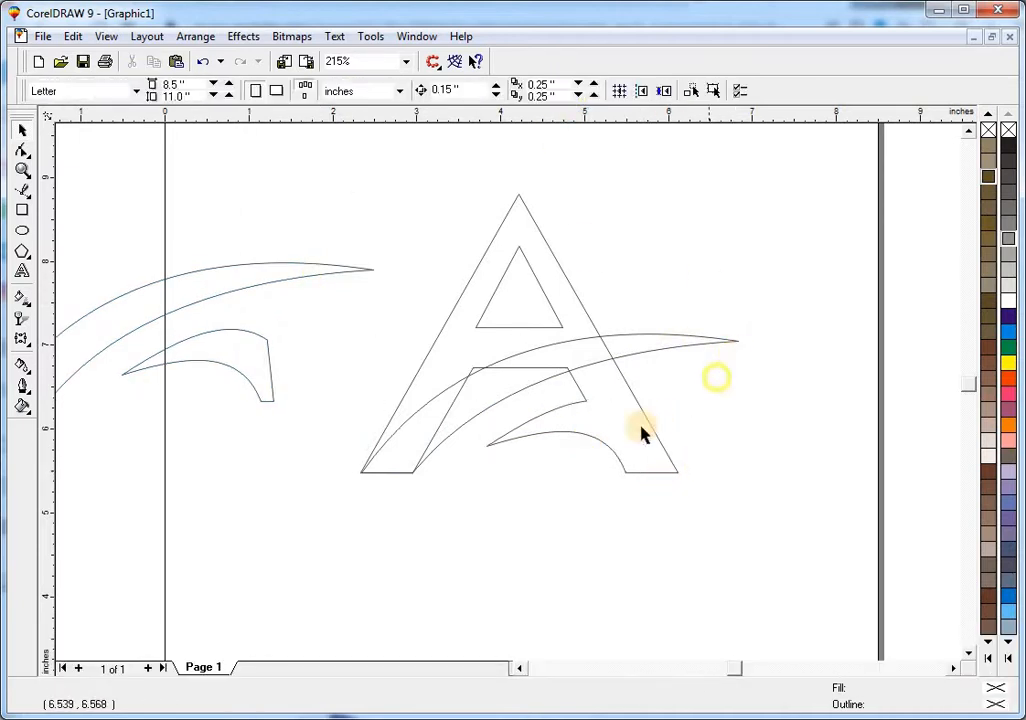
click(590, 438)
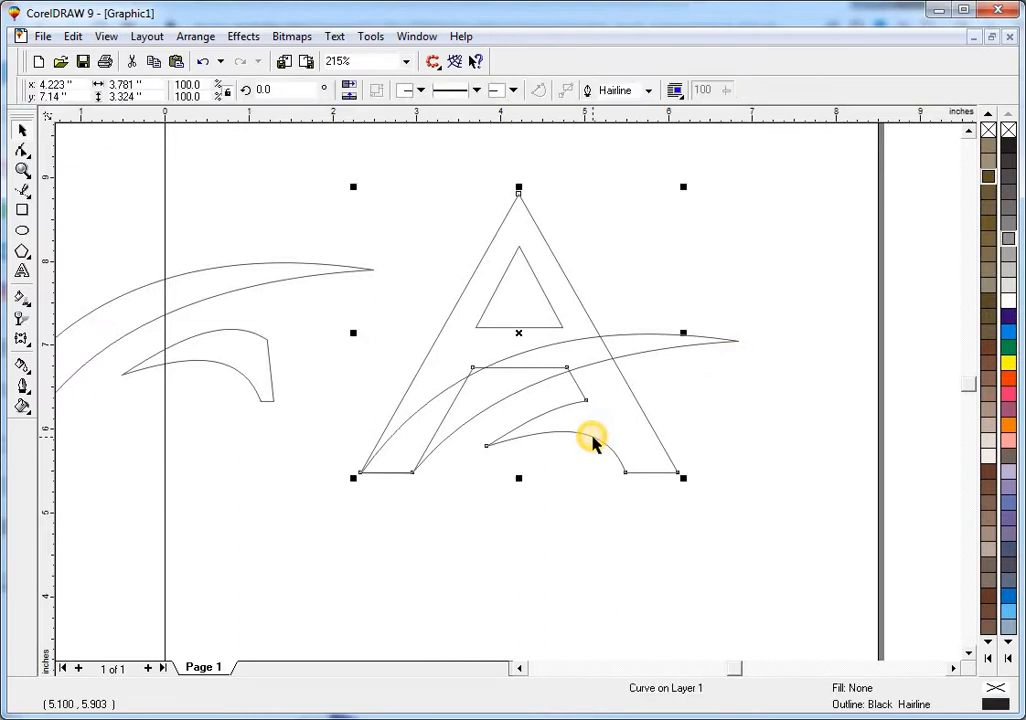
key(Escape)
Step: Raise the large swoosh's upper edge slightly, making the shape about 1.70 inches high, and fine-tune its lower edge
click(590, 368)
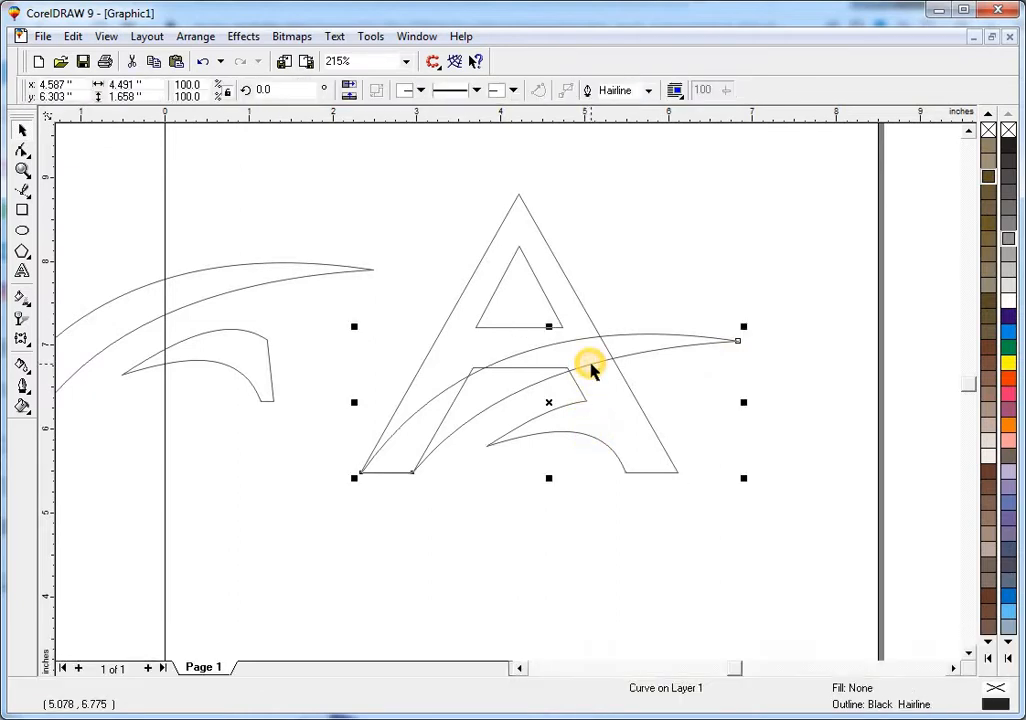
key(space)
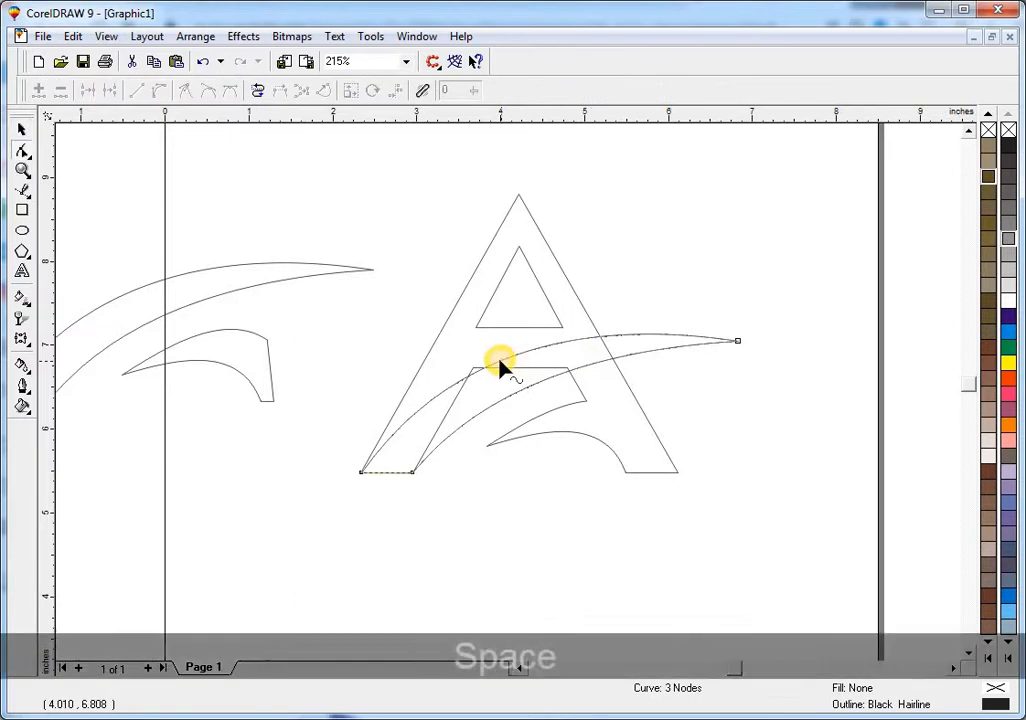
drag(497, 359, 492, 360)
key(space)
key(space)
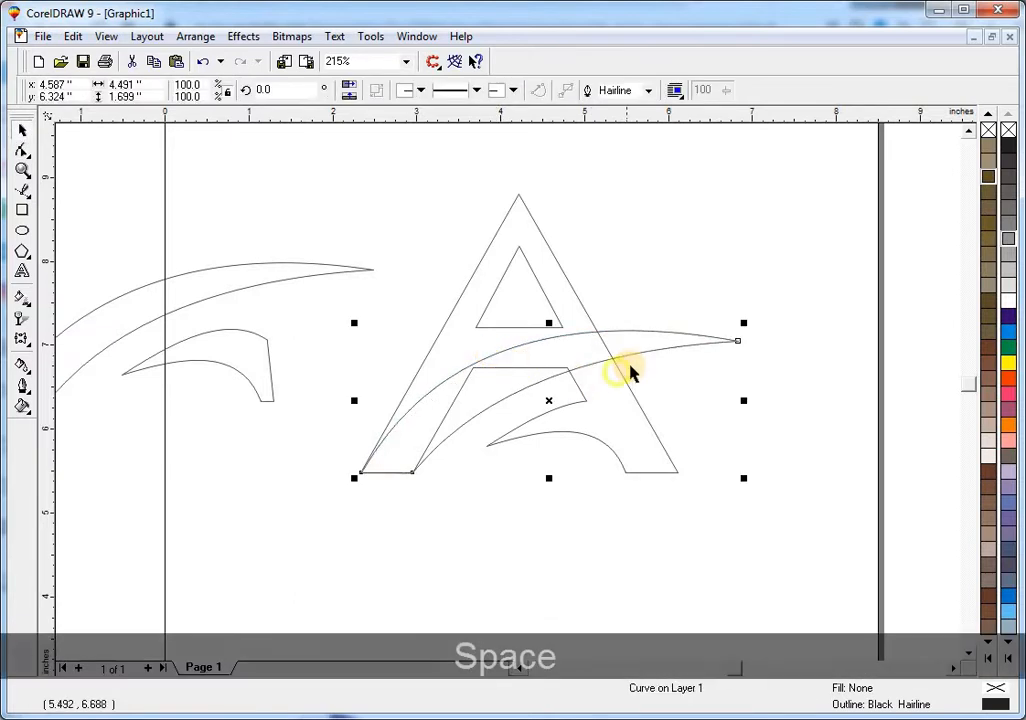
drag(625, 361, 625, 365)
key(space)
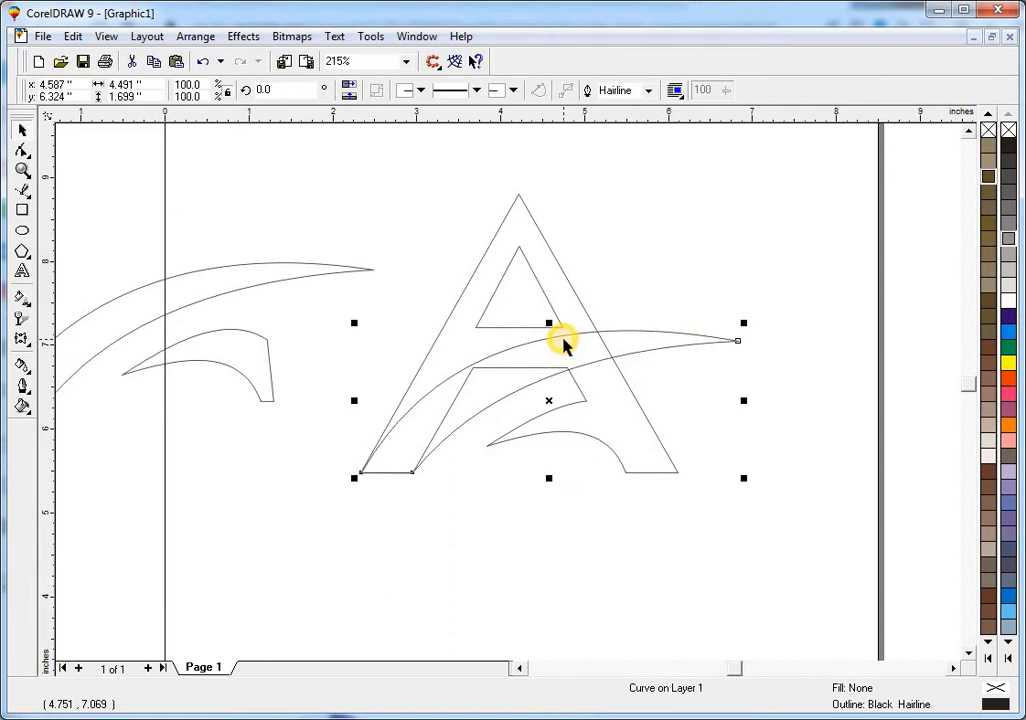
key(Escape)
click(571, 338)
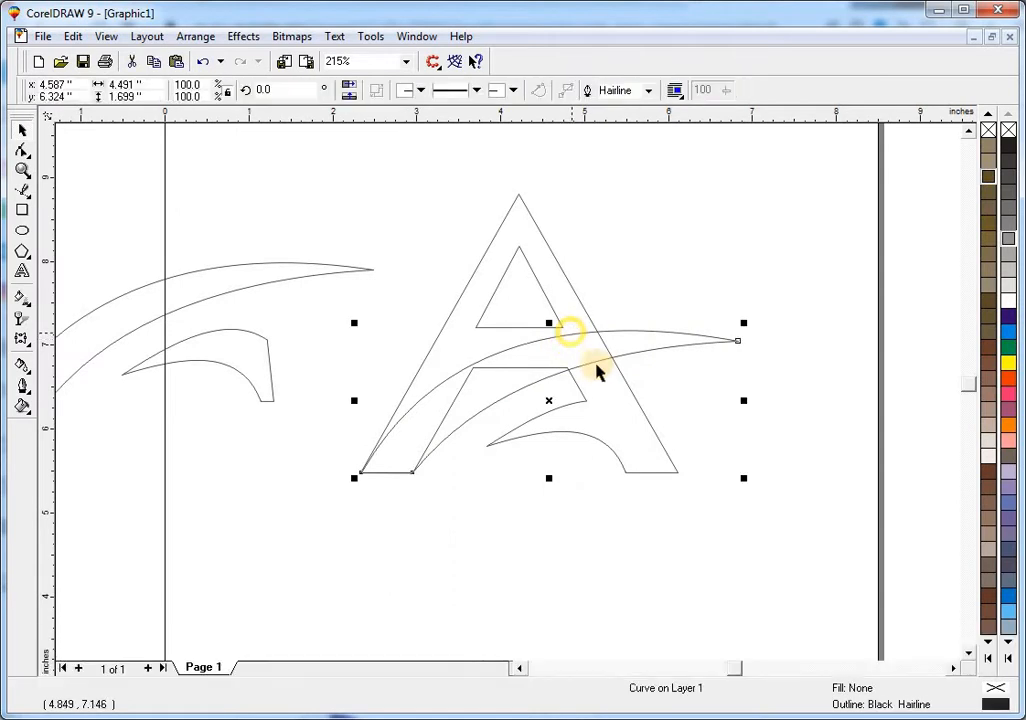
key(Escape)
click(575, 383)
key(Escape)
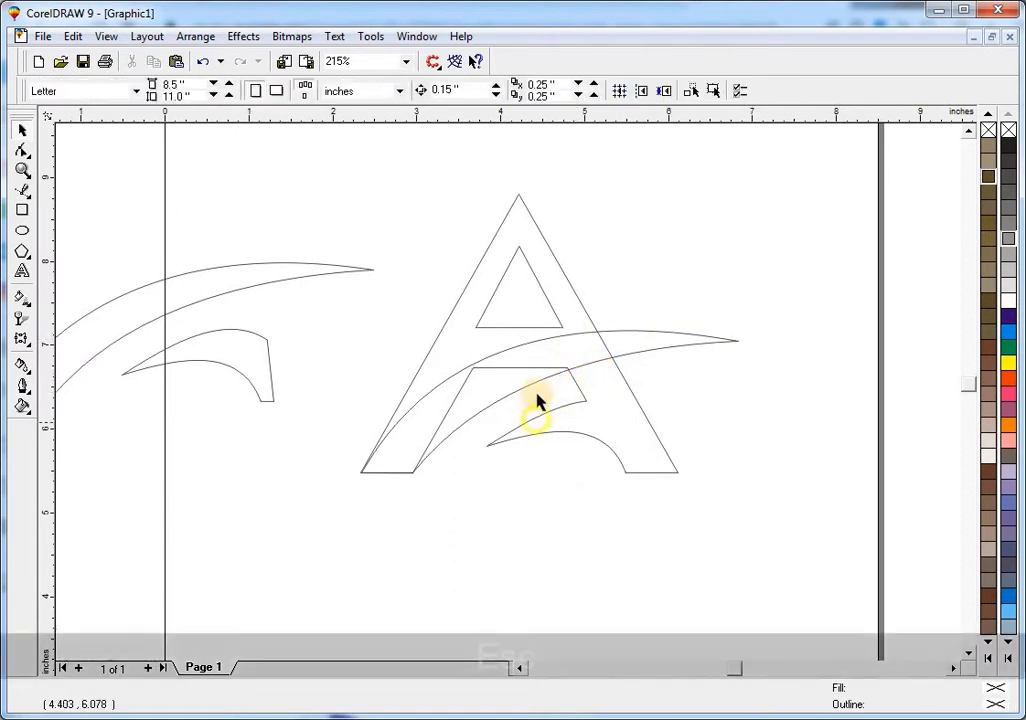
Step: Trim the letter A's outline with the large swoosh
click(589, 368)
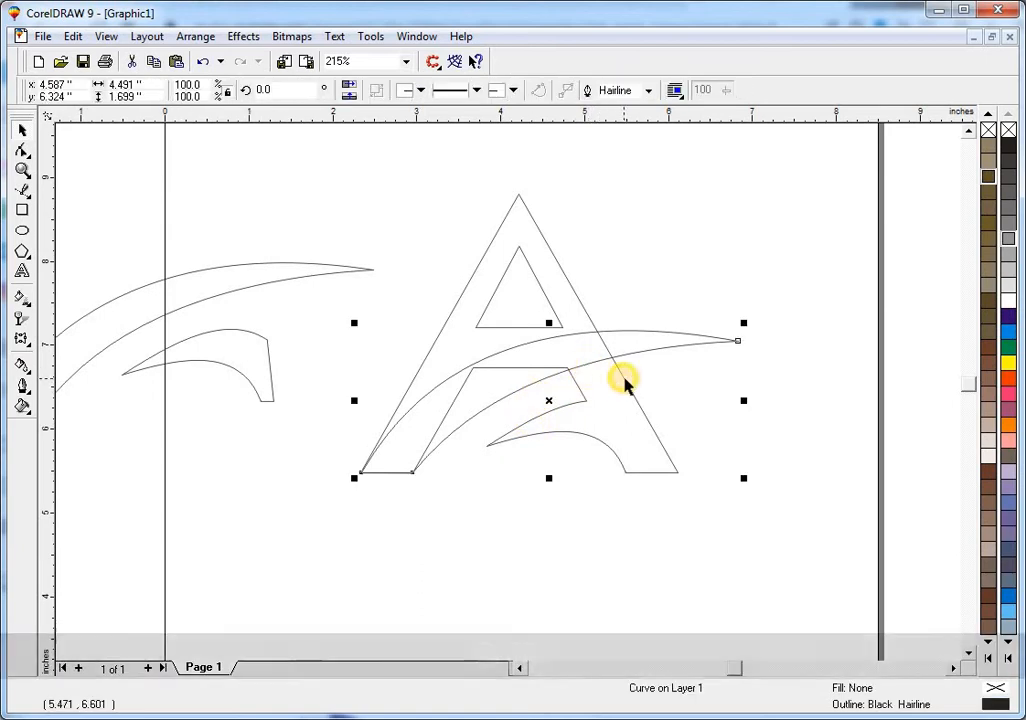
shift+click(621, 374)
click(598, 90)
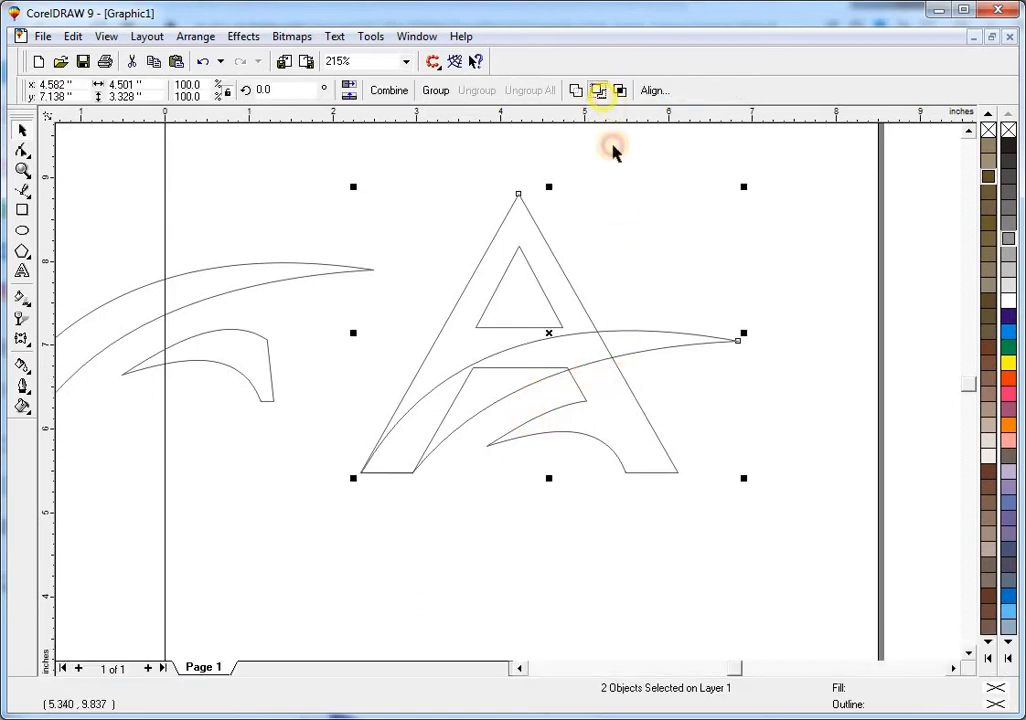
click(652, 220)
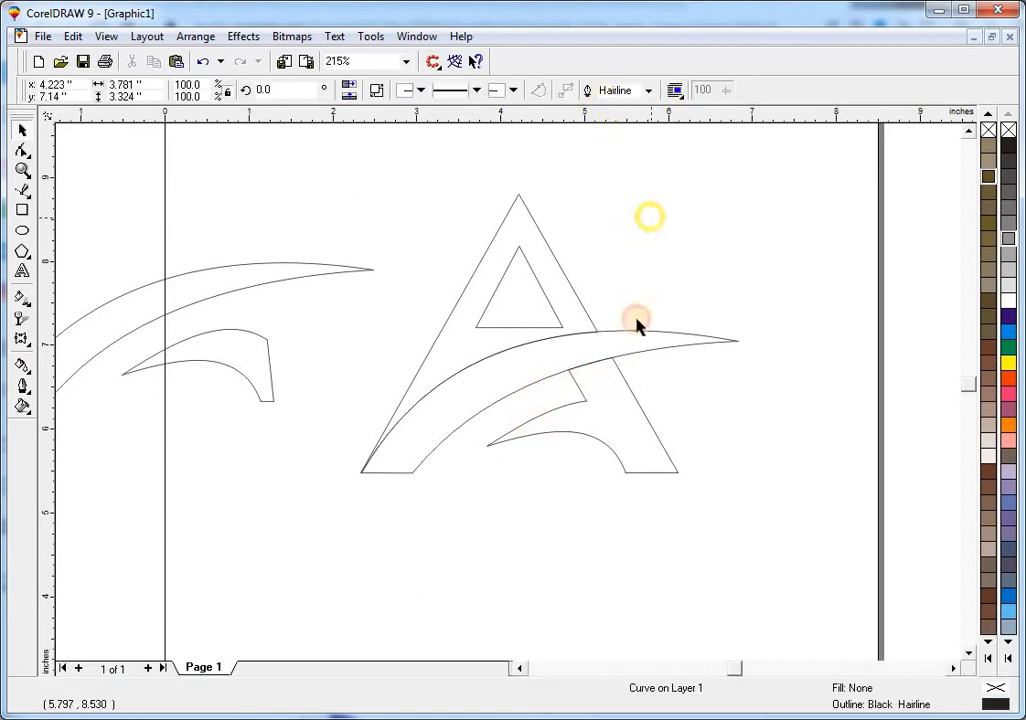
Step: Break the trimmed letter A outline apart into separate pieces
click(626, 391)
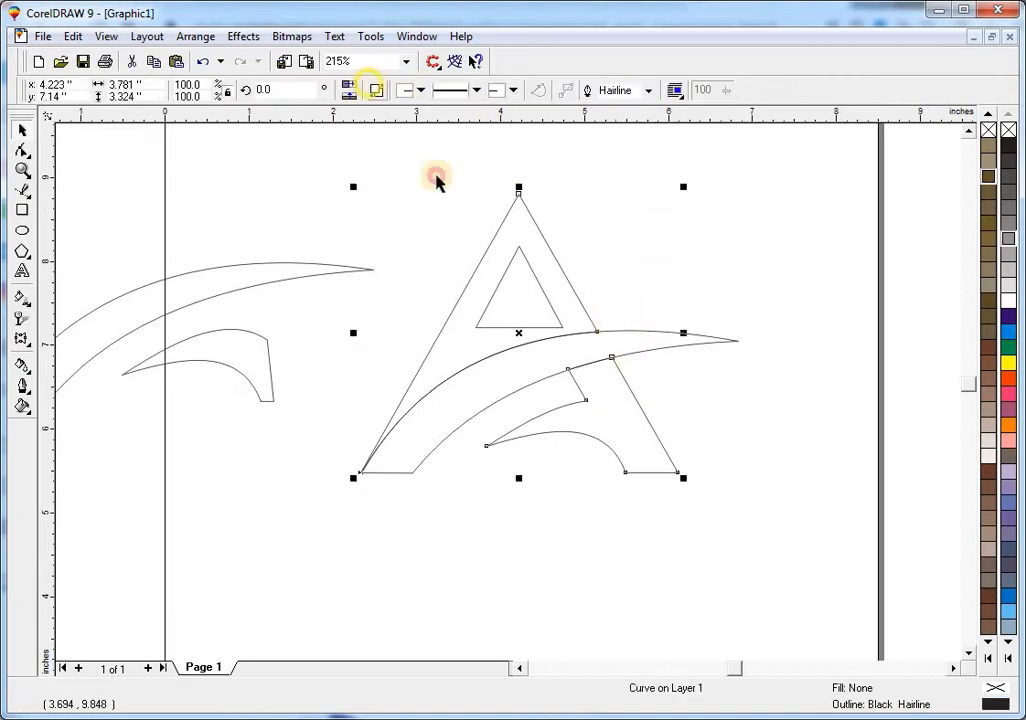
shift+click(584, 399)
key(Escape)
Step: Shift both upper nodes of the right leg piece slightly down along the leg to leave a gap below the large swoosh
click(662, 337)
key(F2)
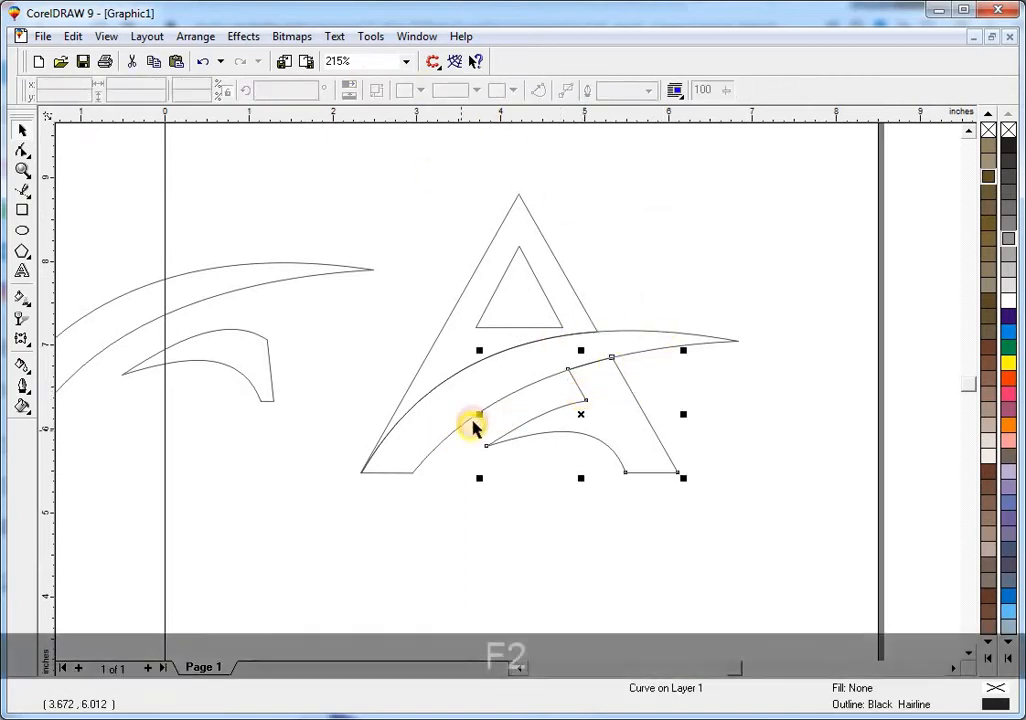
drag(473, 425, 631, 340)
key(F10)
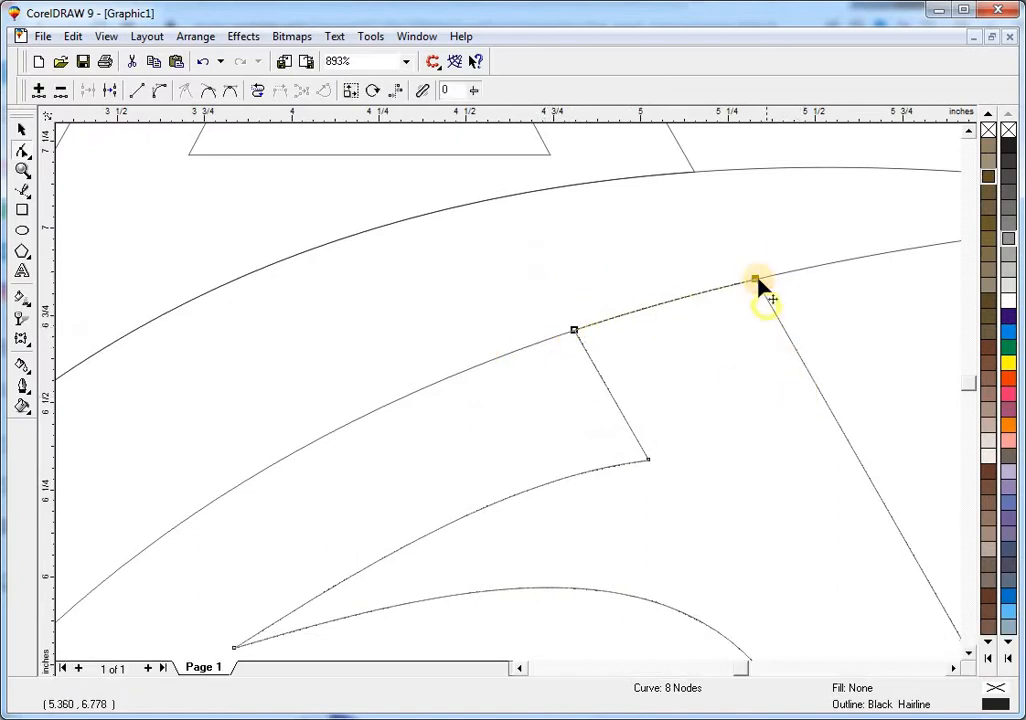
drag(757, 282, 763, 294)
key(space)
key(F3)
key(Escape)
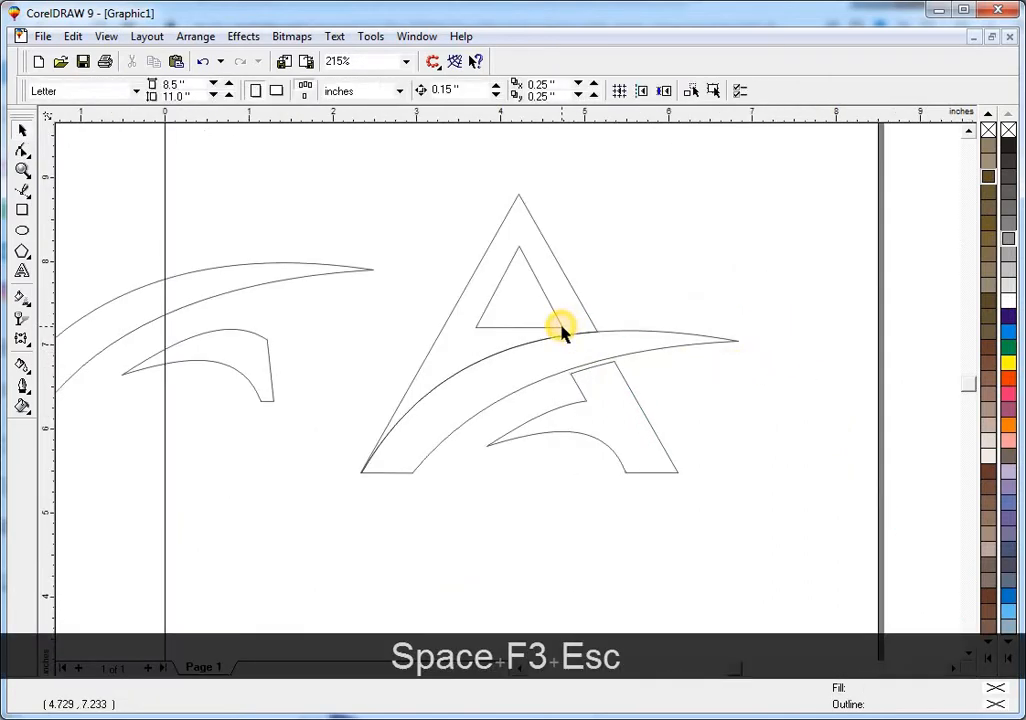
Step: Shrink the inner triangle to about 0.91 by 0.85 inches
click(560, 328)
key(F2)
drag(412, 236, 634, 341)
key(Escape)
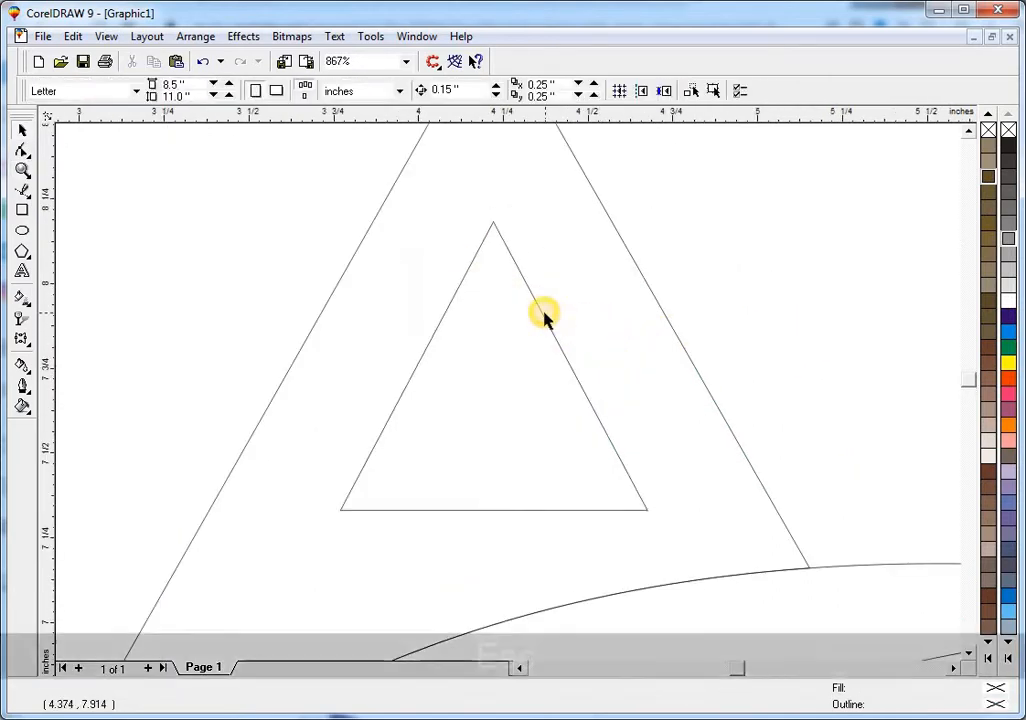
Step: Combine the inner triangle with the letter A's upper piece as a cut-out and fill the result with green
click(544, 316)
key(F3)
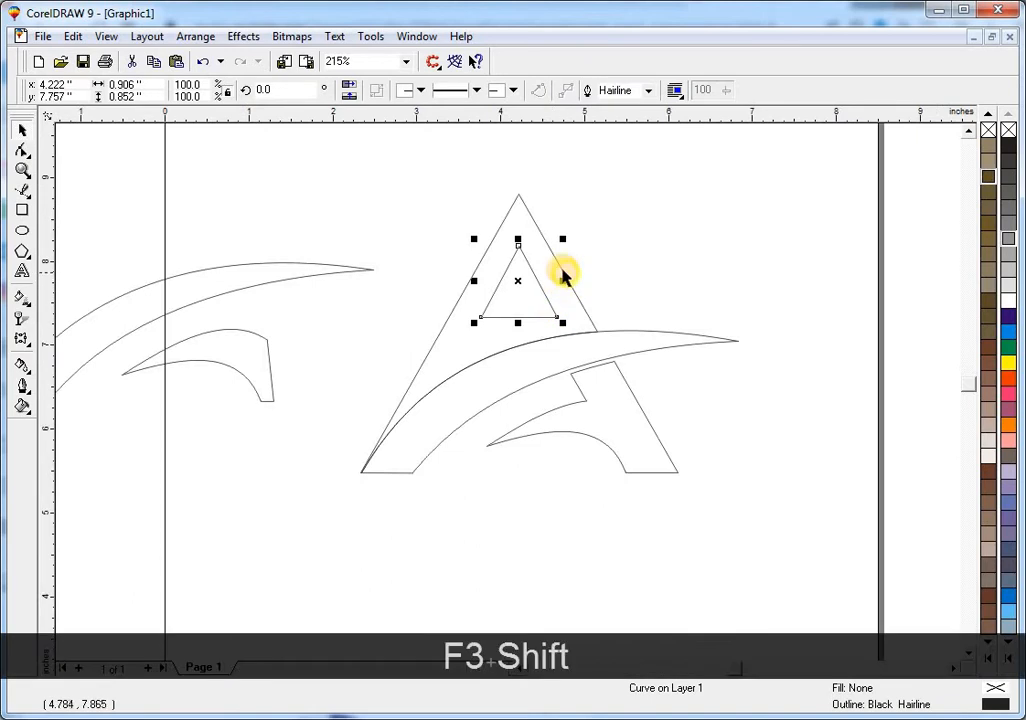
shift+click(561, 268)
click(390, 90)
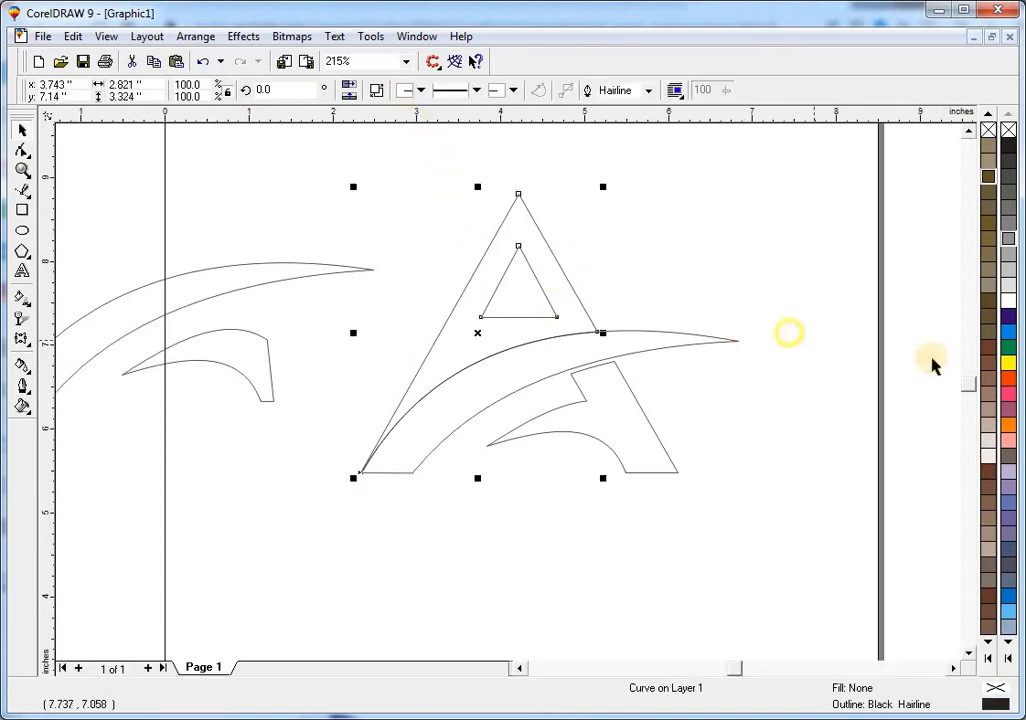
click(1008, 660)
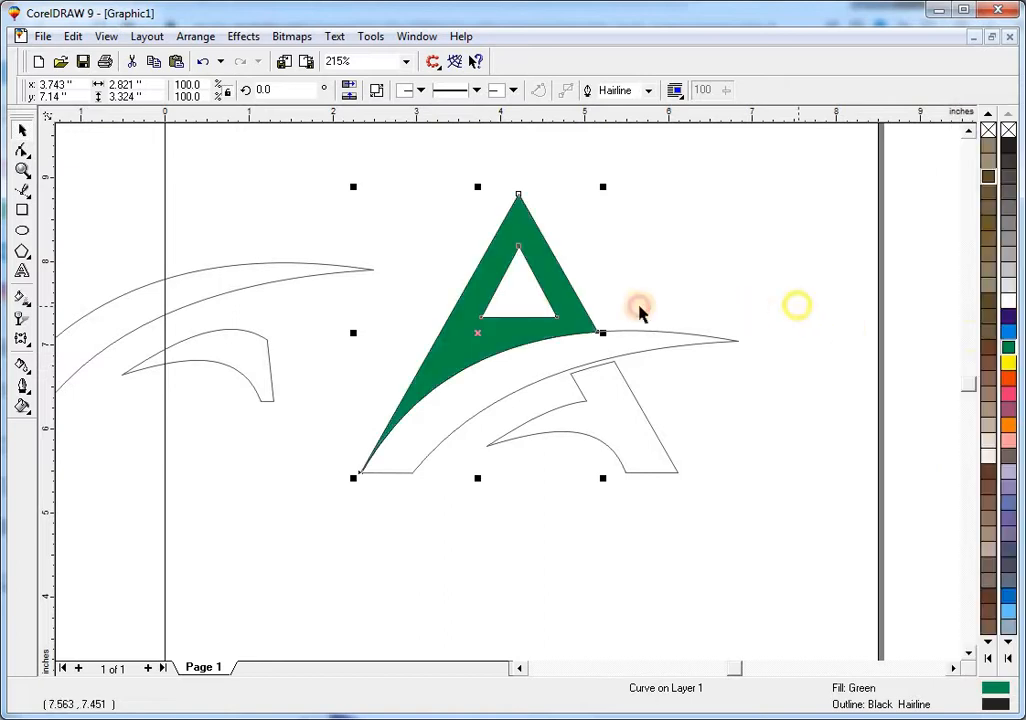
Step: Remove the outline from the green upper piece of the letter A
click(638, 308)
click(580, 300)
right_click(1008, 135)
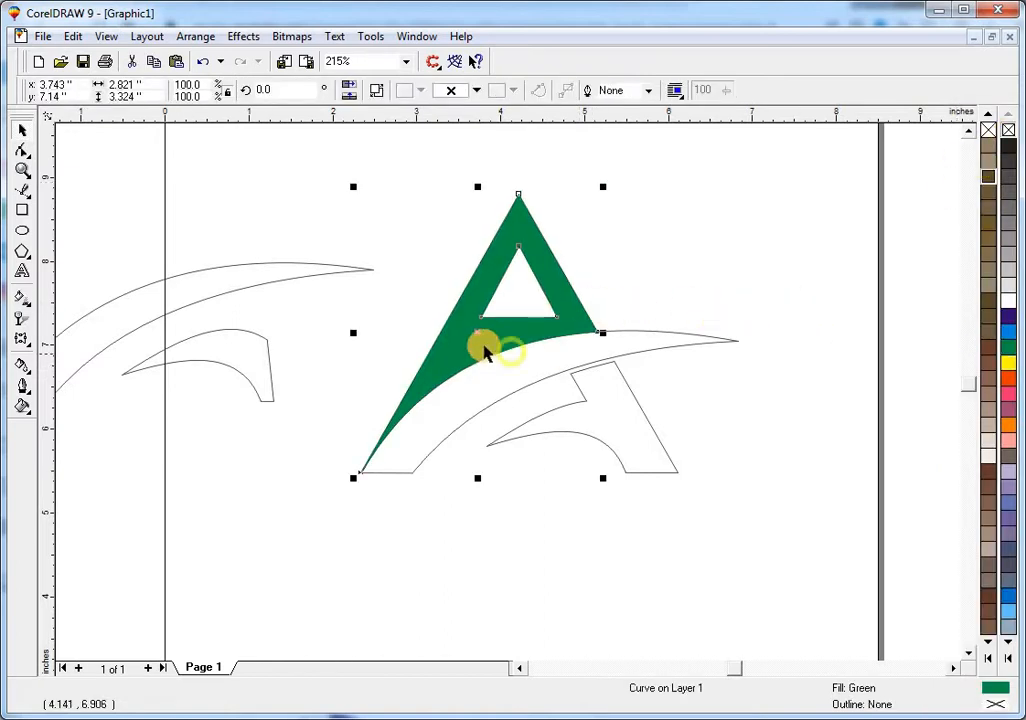
click(550, 293)
click(534, 325)
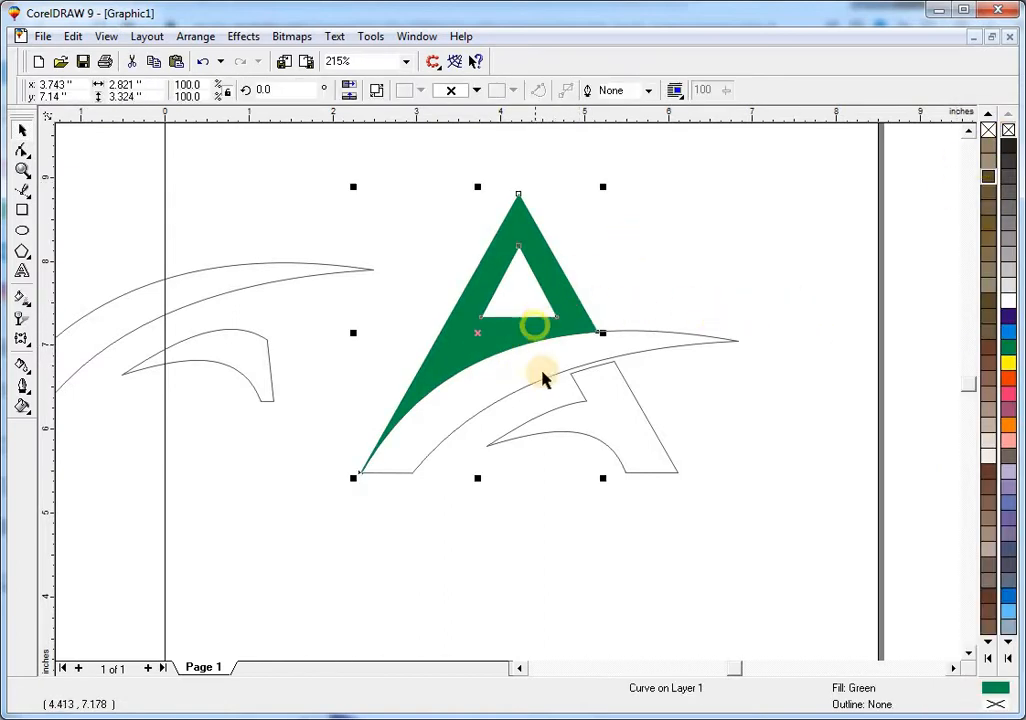
Step: Fill the large swoosh with Chartreuse
click(540, 484)
click(488, 405)
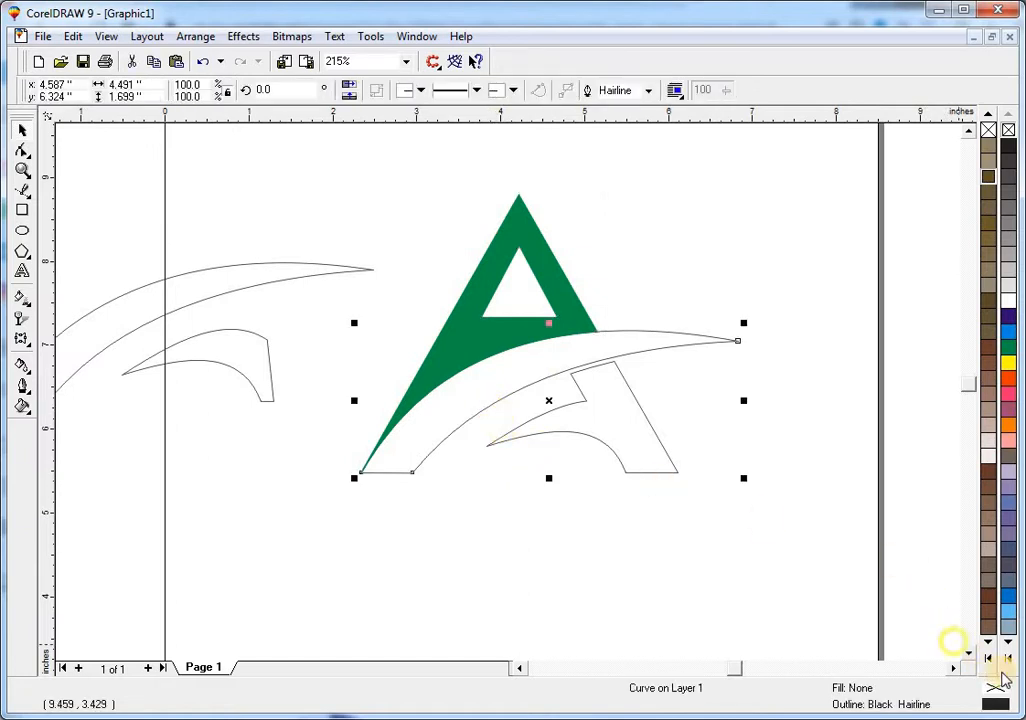
click(1008, 659)
click(985, 343)
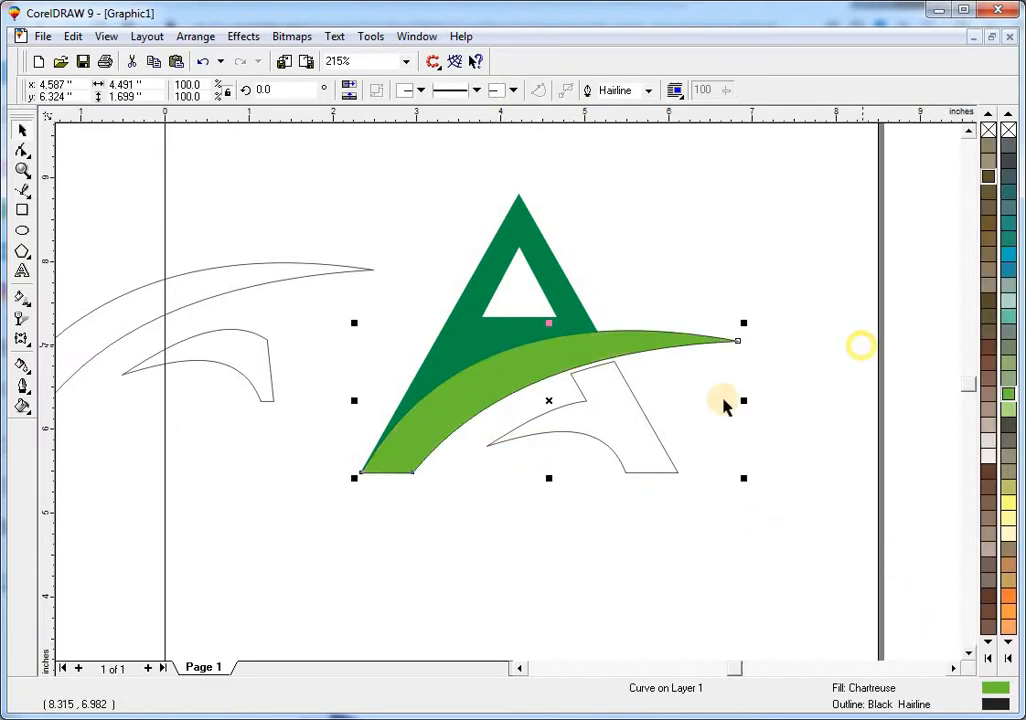
Step: Copy only the green fill from the upper piece to the right leg piece and remove the leg's outline
click(715, 402)
click(637, 403)
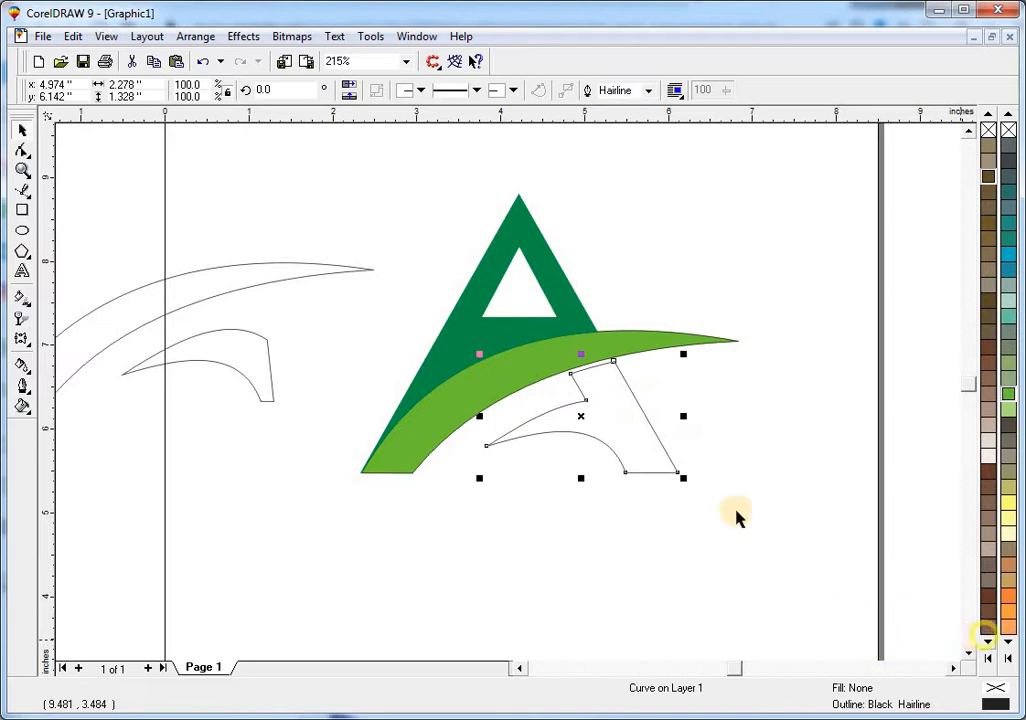
key(ctrl+shift+a)
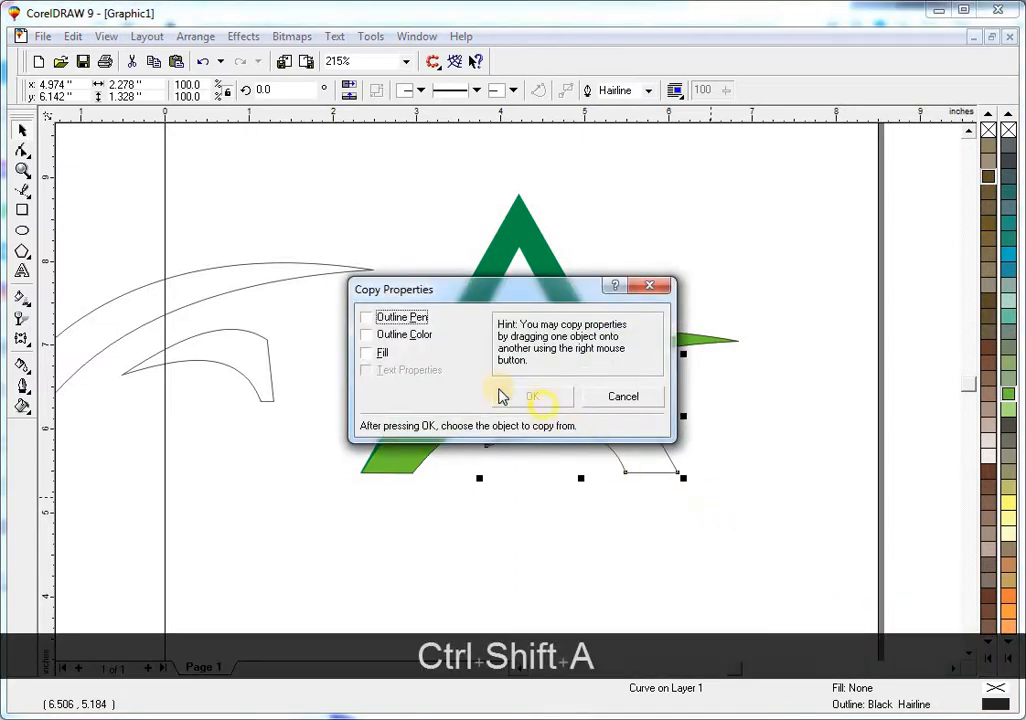
click(367, 353)
click(532, 397)
click(460, 325)
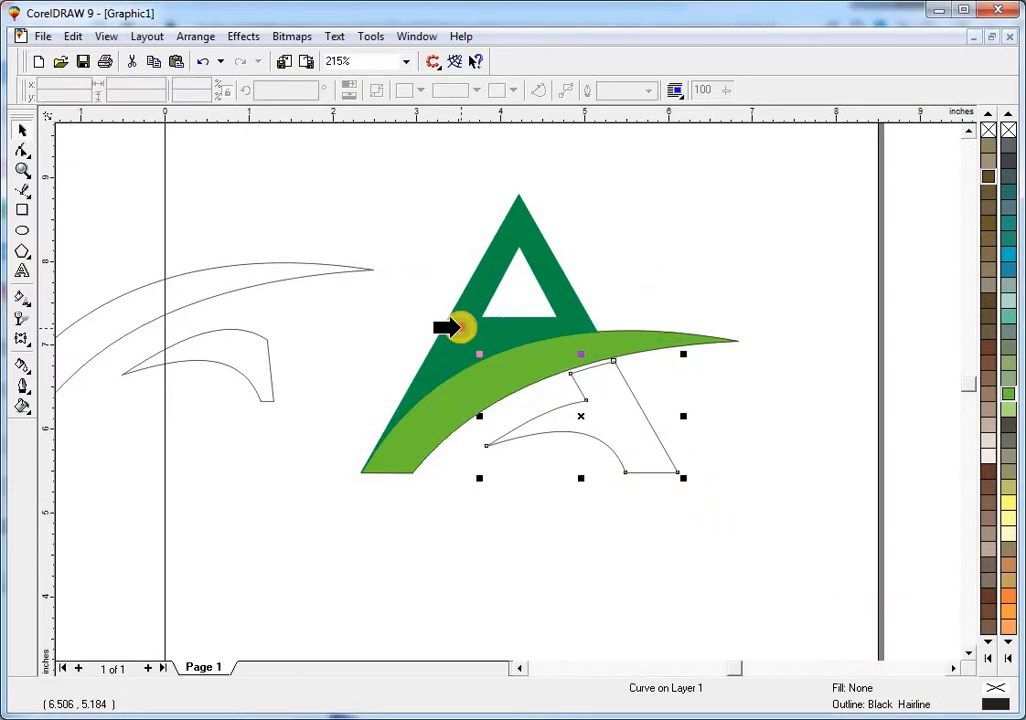
right_click(1007, 131)
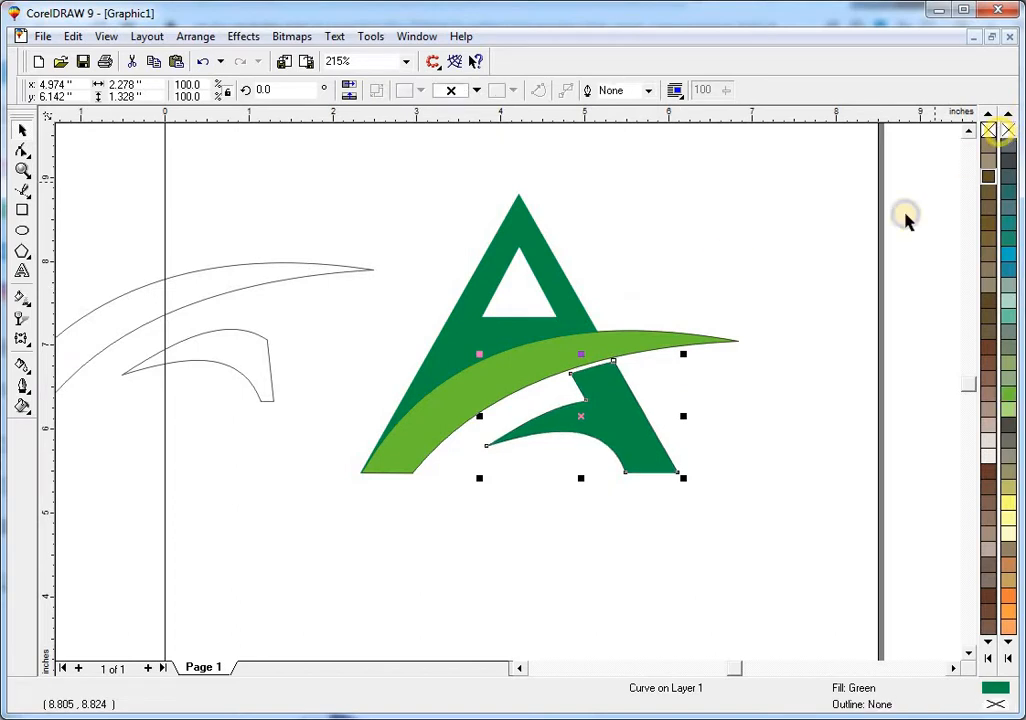
key(Escape)
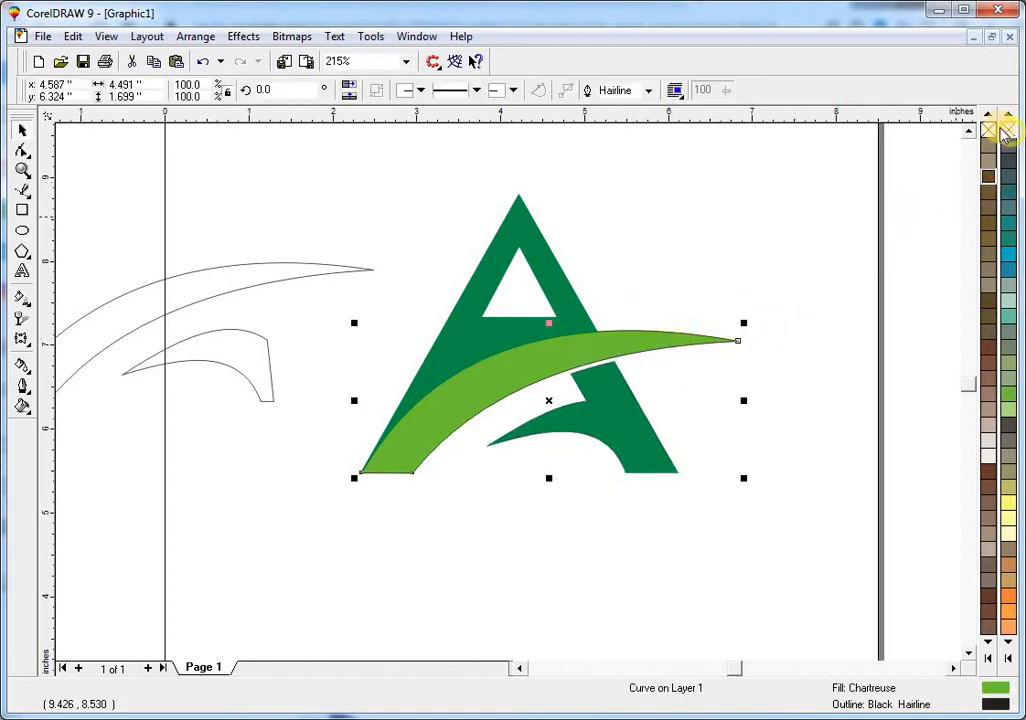
Step: Try to remove the outline from the chartreuse swoosh
right_click(1003, 133)
click(682, 430)
click(636, 414)
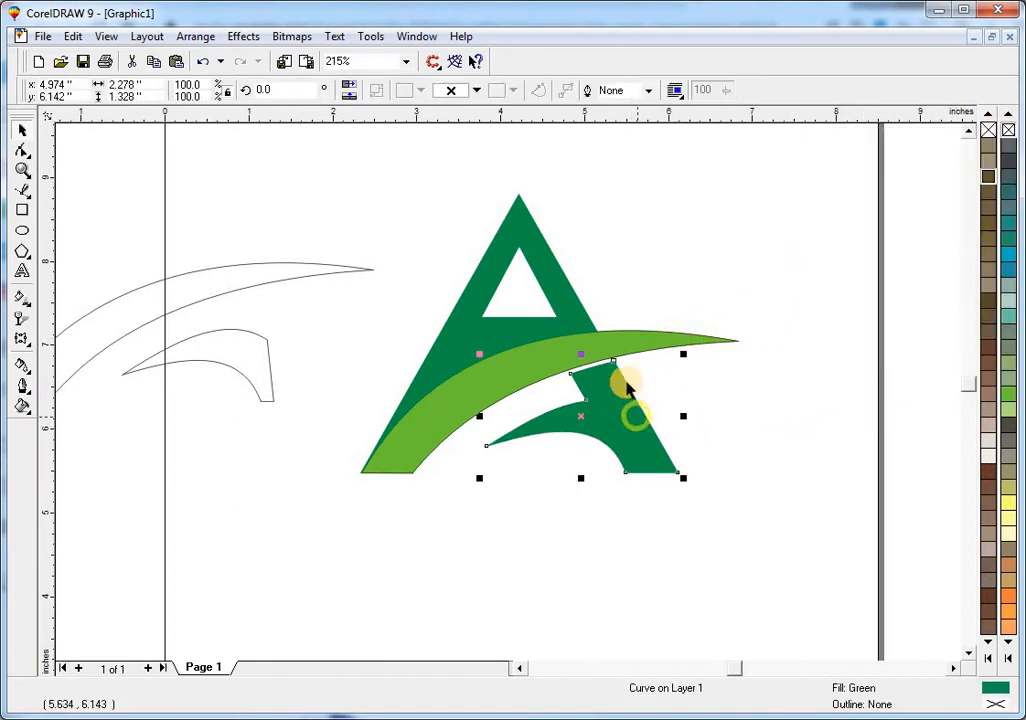
Step: Break the green upper piece apart and shrink its inner triangle around the center to about 0.62 by 0.59 inches
click(587, 334)
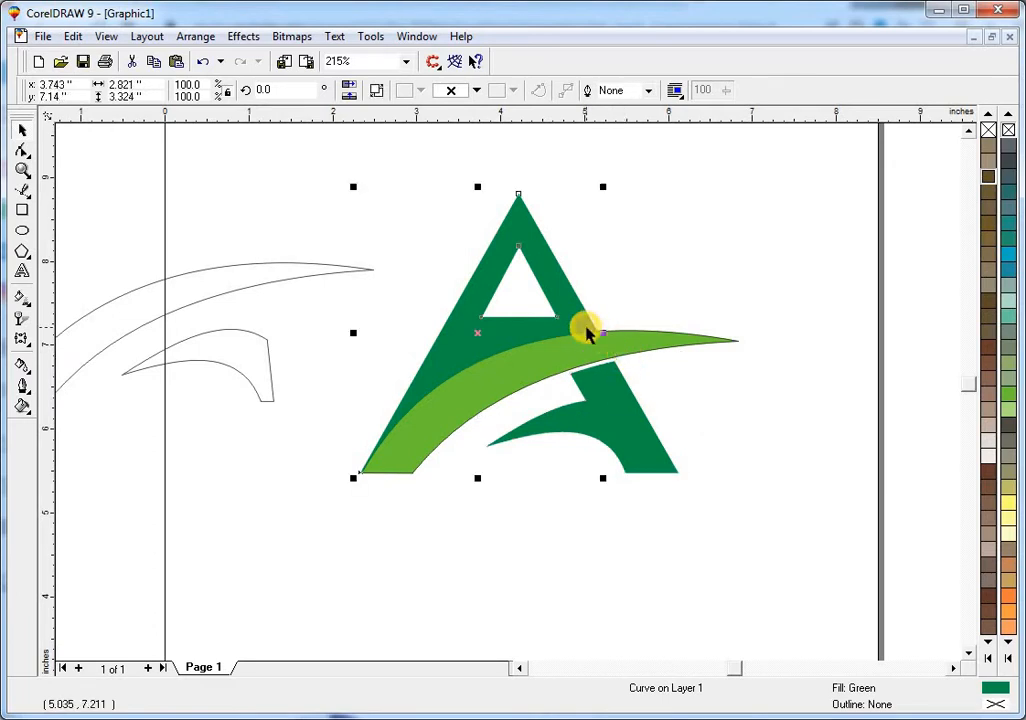
key(Escape)
click(594, 338)
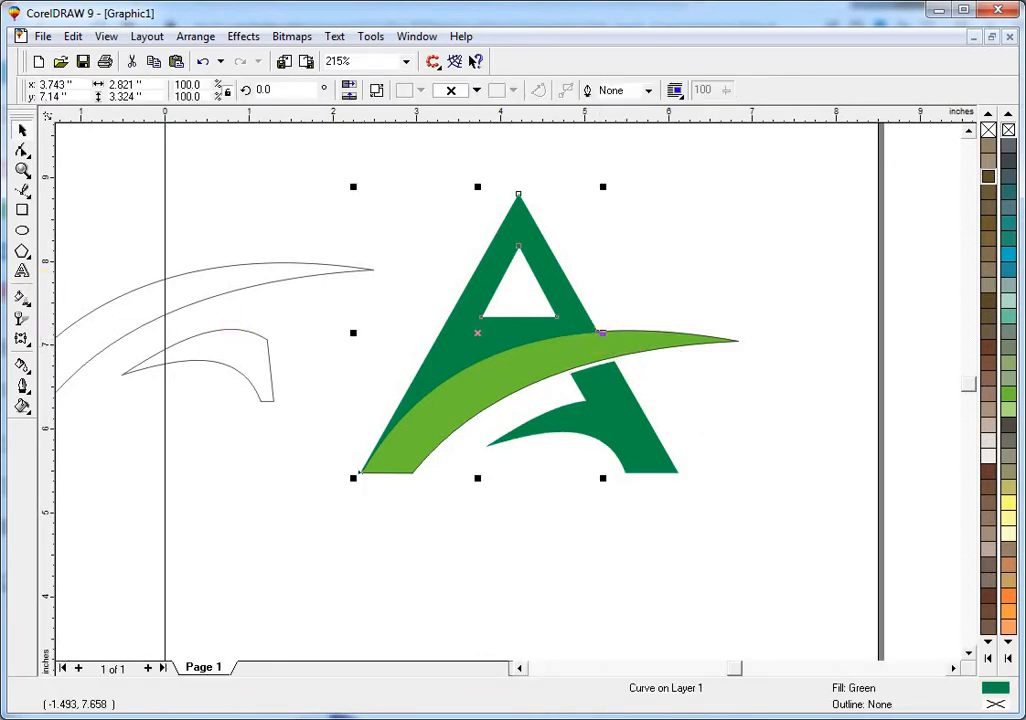
click(376, 90)
key(Escape)
drag(407, 211, 590, 319)
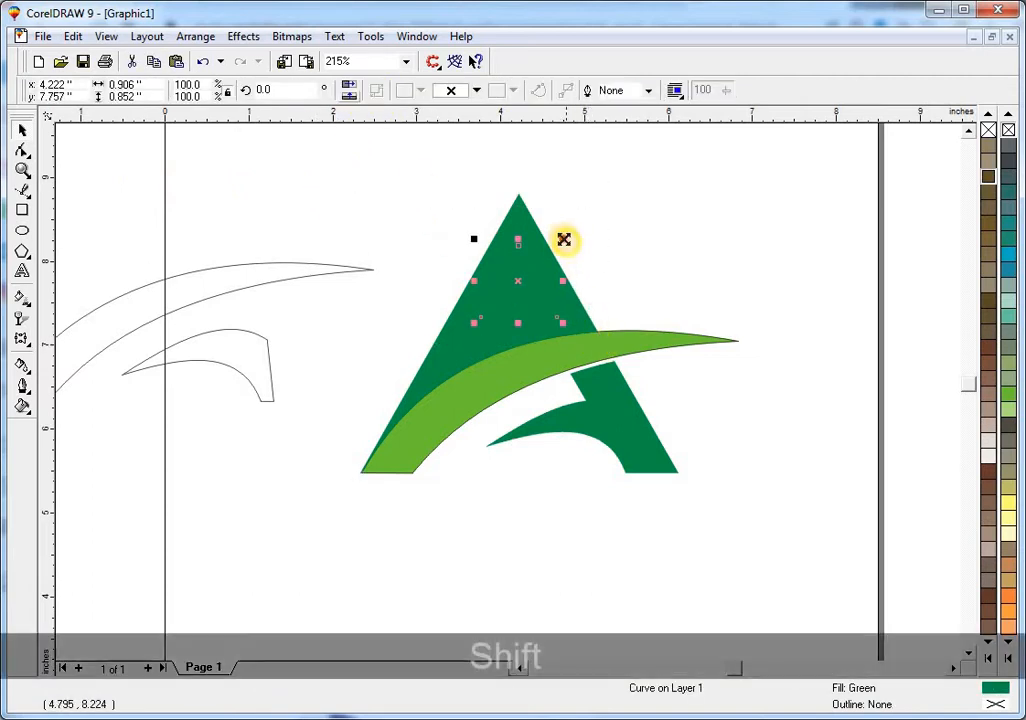
drag(563, 239, 520, 278)
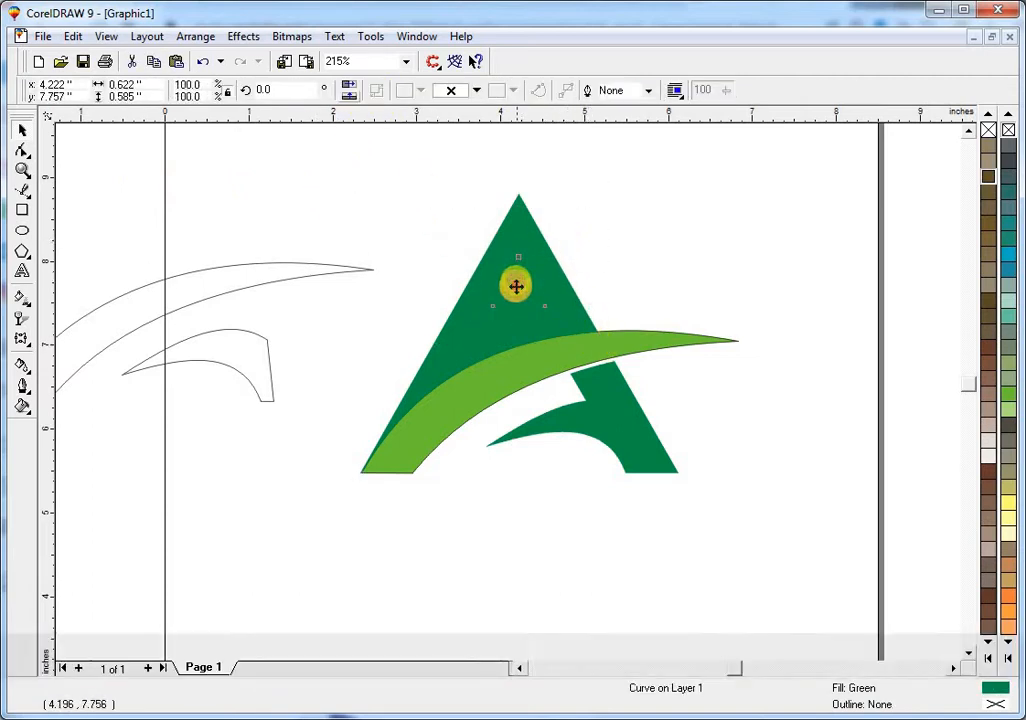
Step: Move the small triangle slightly down and combine it with the green upper piece as a cut-out
ctrl+shift+click(522, 237)
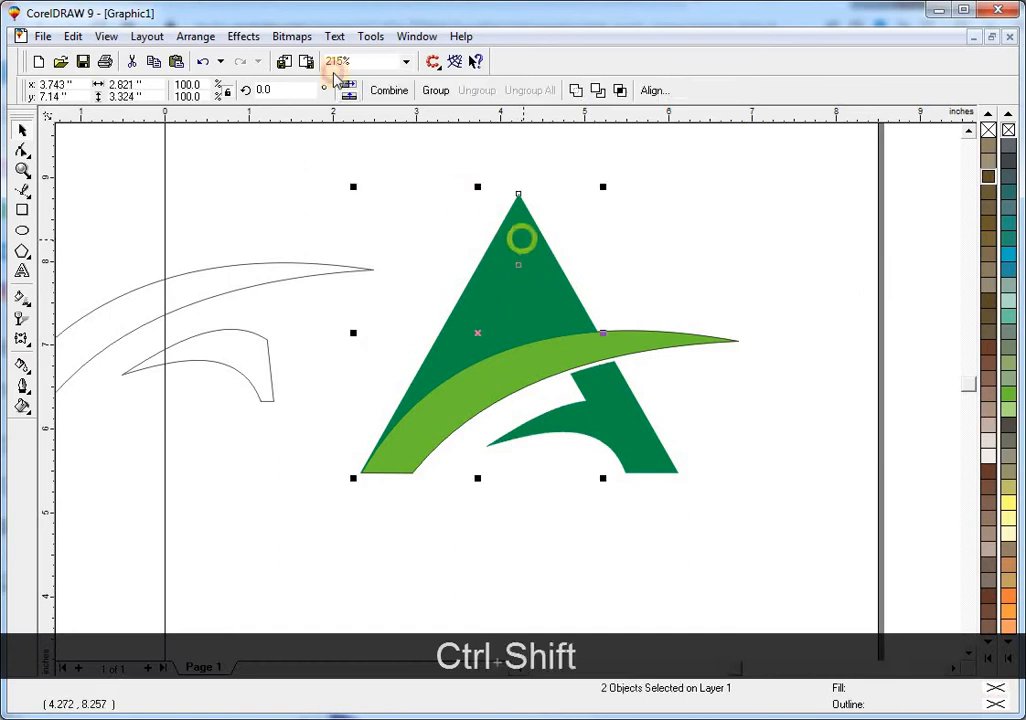
click(396, 90)
key(Escape)
click(572, 340)
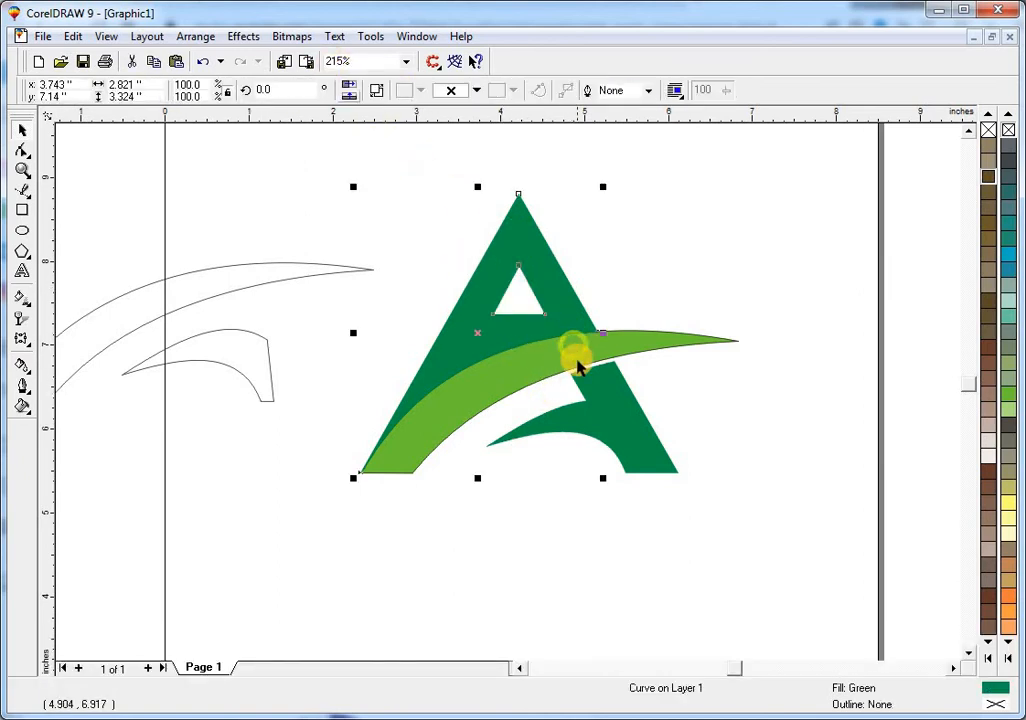
click(565, 358)
key(Escape)
Step: Apply a linear fountain fill to the upper piece, running diagonally from green at its right side to black at the lower left
click(561, 309)
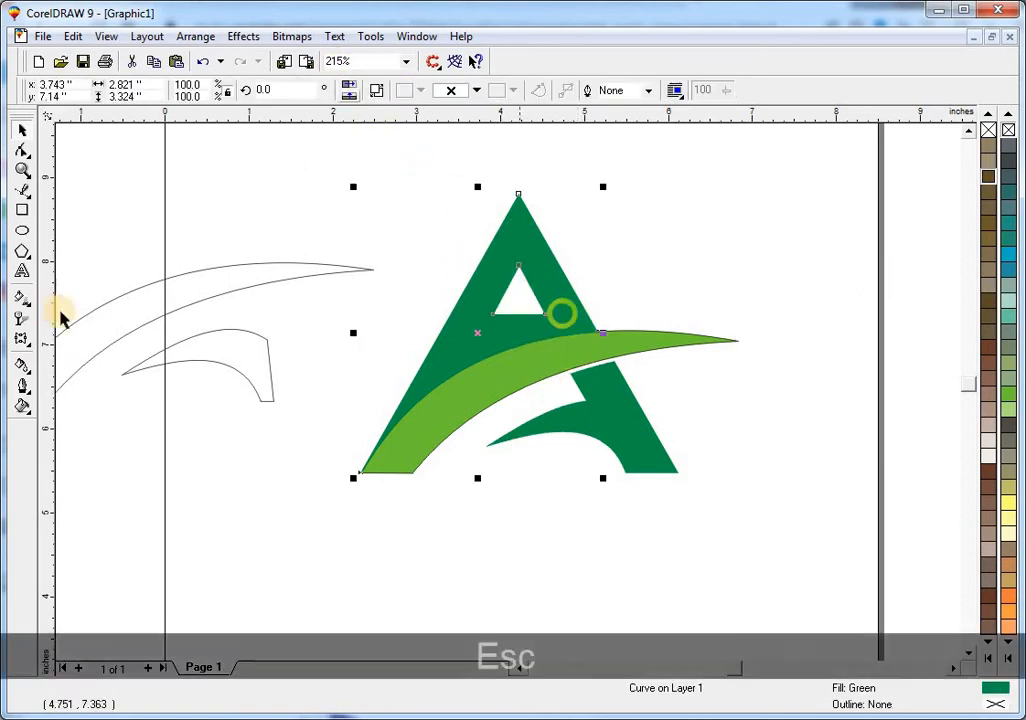
click(24, 295)
drag(540, 282, 435, 373)
click(313, 91)
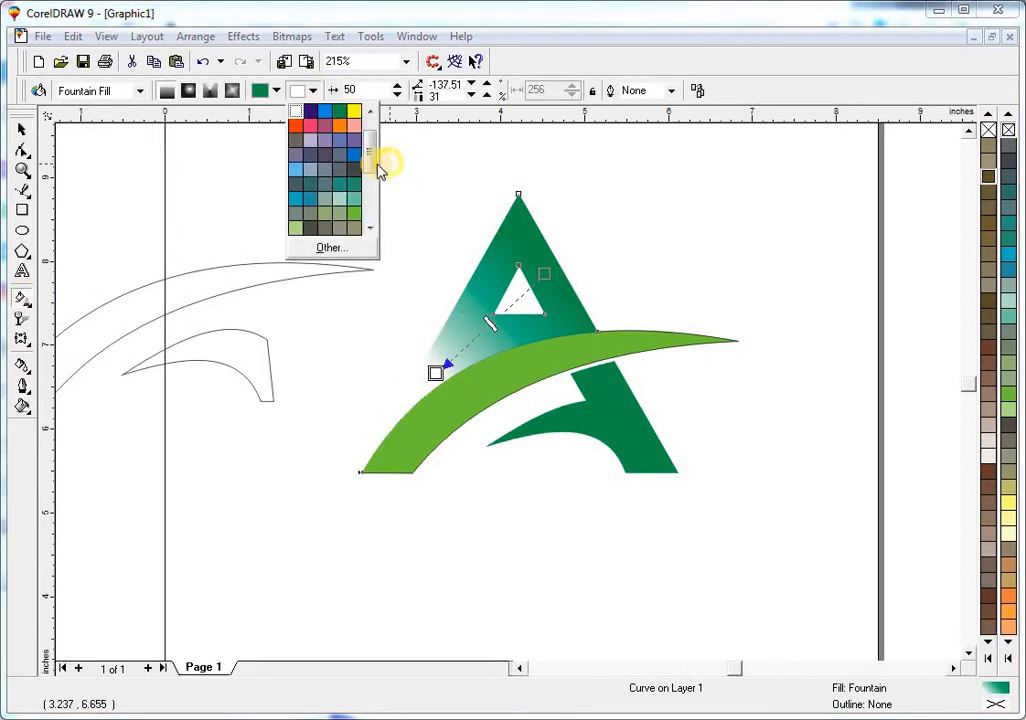
drag(370, 172, 370, 218)
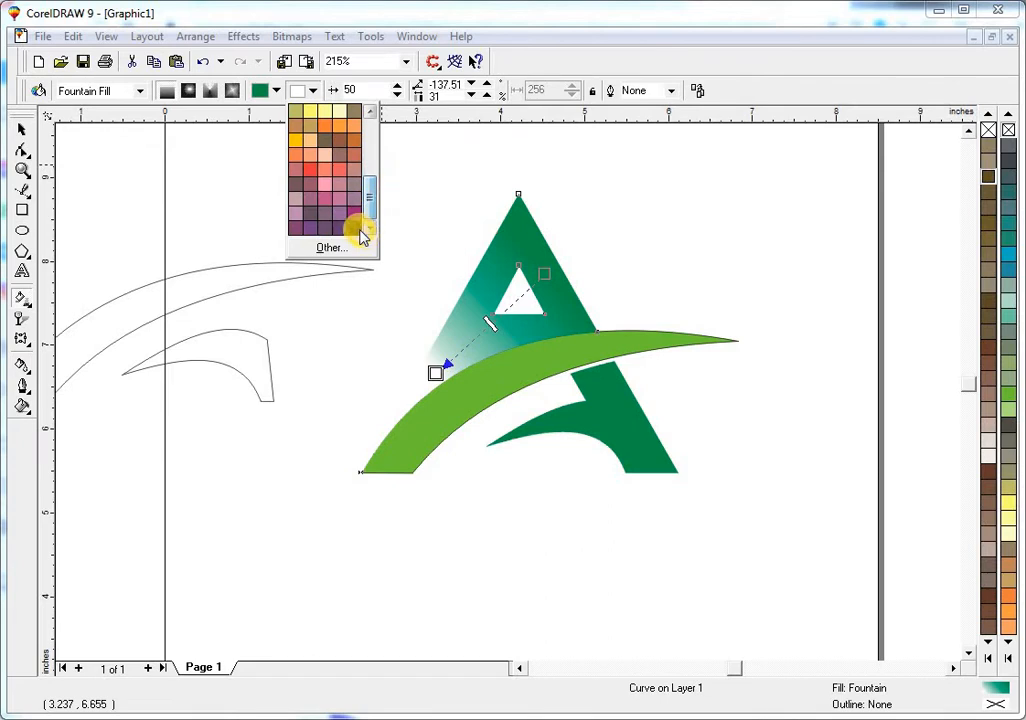
click(356, 229)
key(space)
click(573, 549)
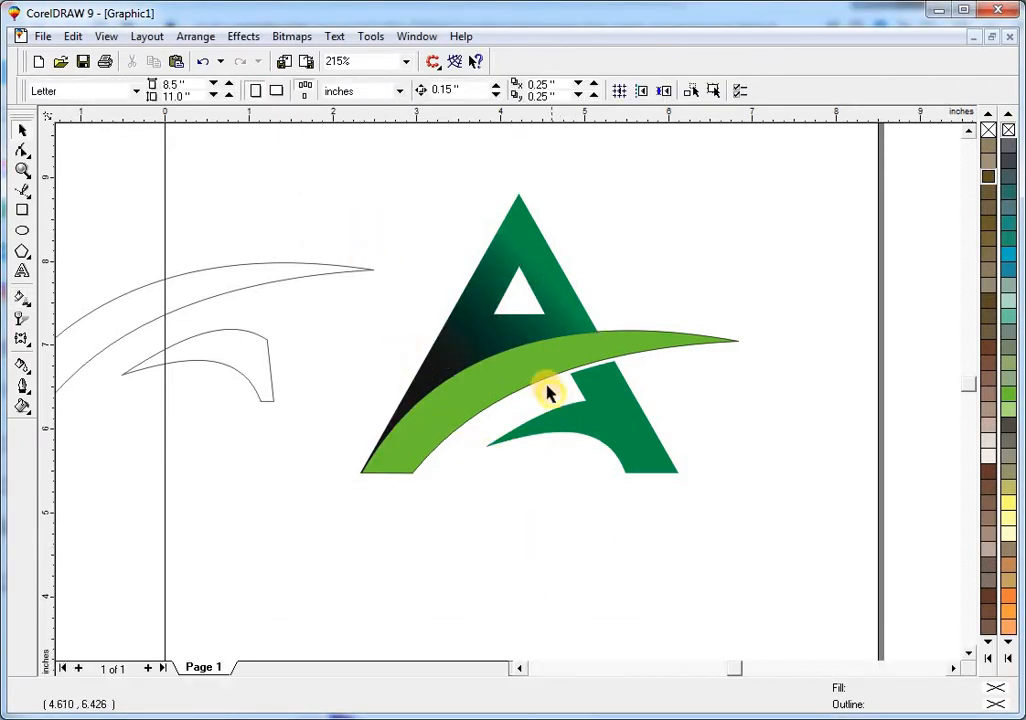
Step: Apply a linear fountain fill to the large swoosh, running from chartreuse at its lower left to black toward the tip
click(538, 387)
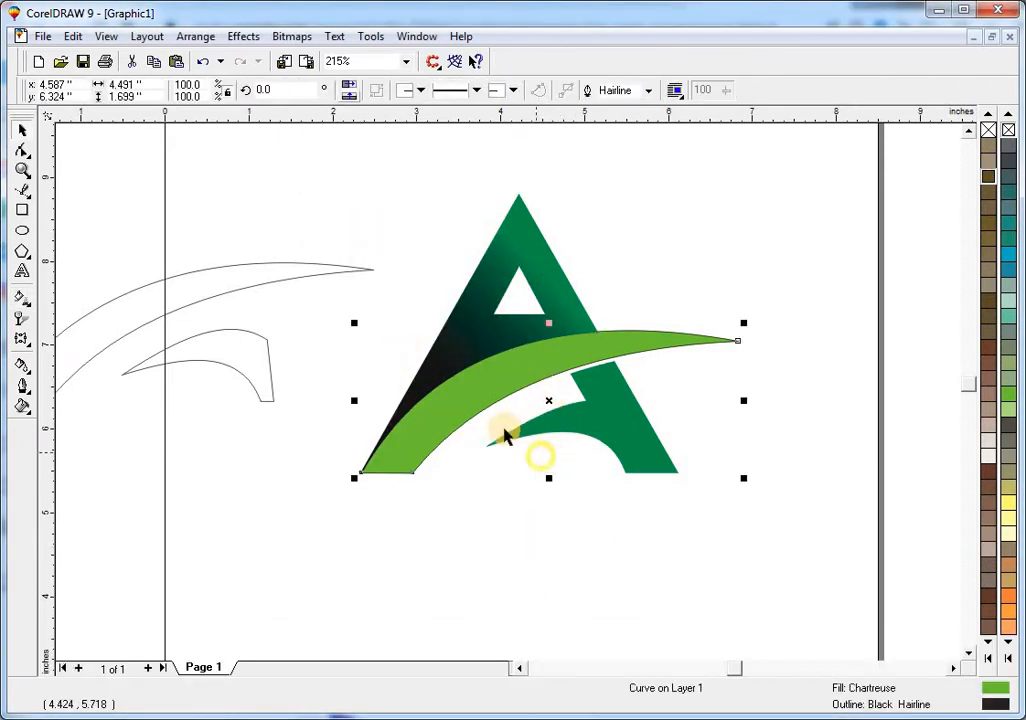
key(space)
drag(458, 416, 667, 325)
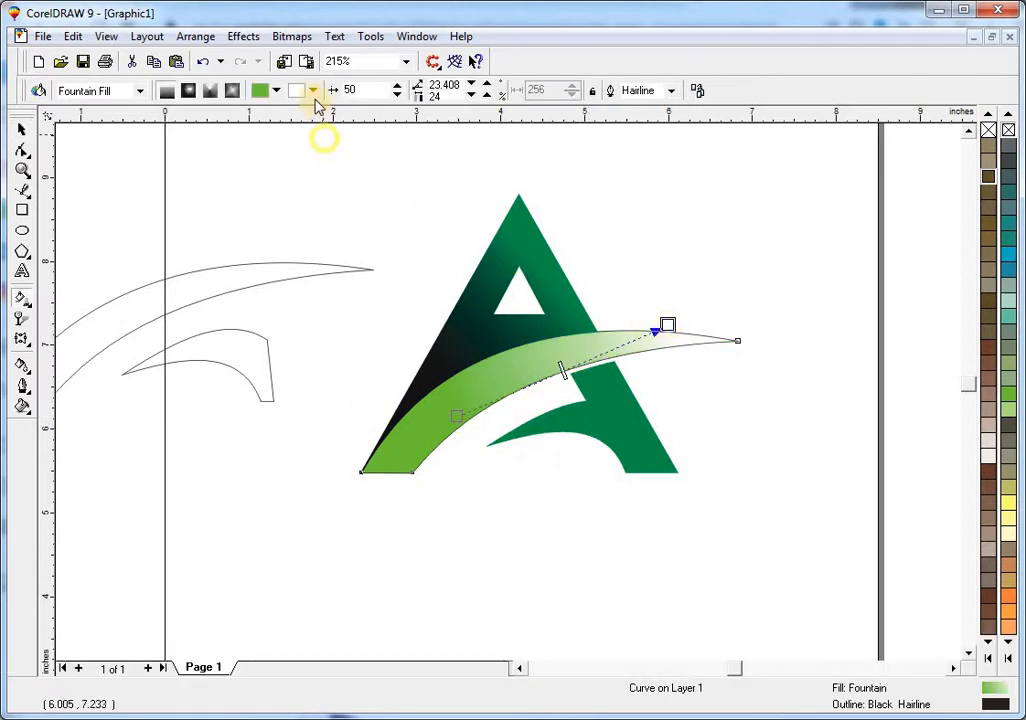
click(313, 90)
drag(369, 157, 357, 225)
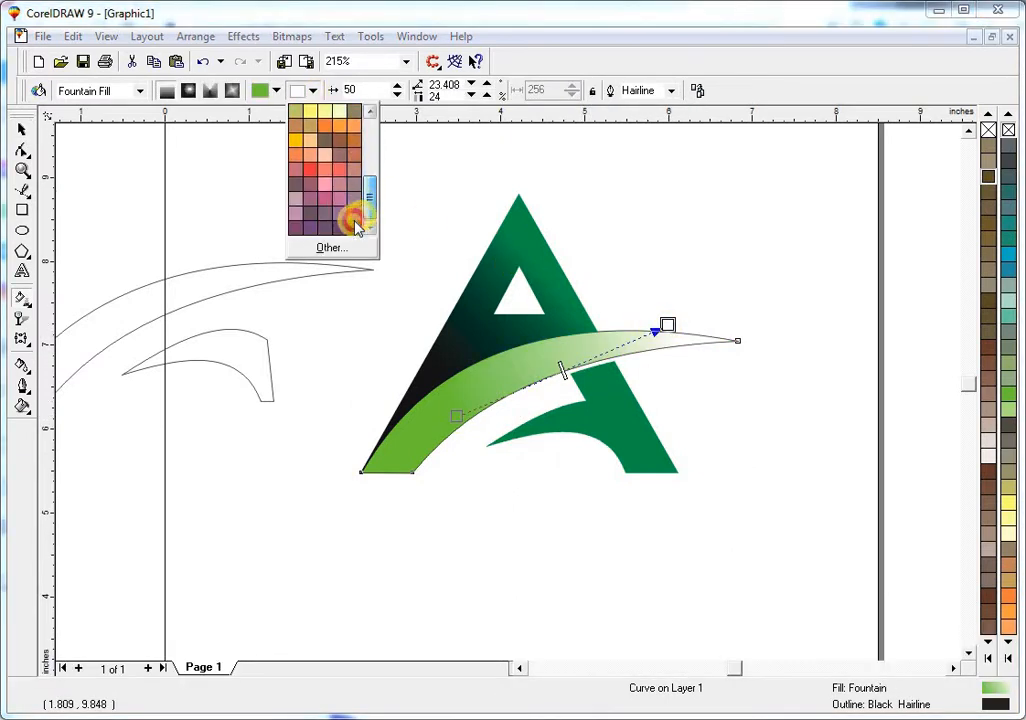
click(350, 228)
key(space)
click(582, 480)
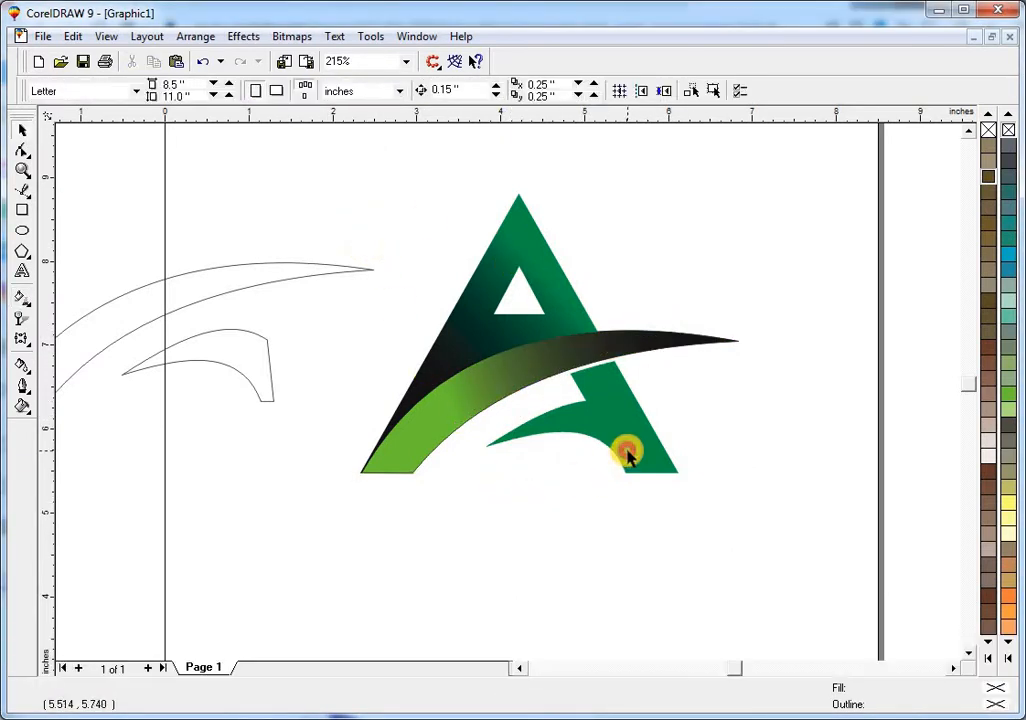
Step: Repeat the swoosh's chartreuse-to-black fountain fill on the right leg piece
click(619, 450)
key(ctrl+r)
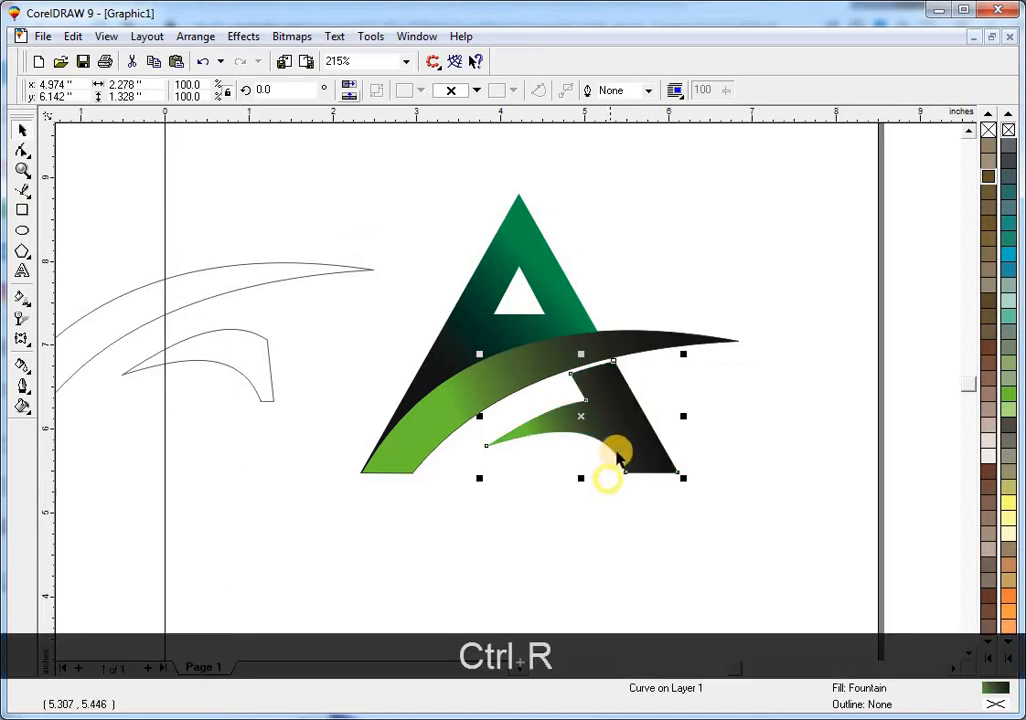
key(Escape)
Step: Copy the green-to-black fountain fill from the upper piece to the right leg piece
key(ctrl+shift+a)
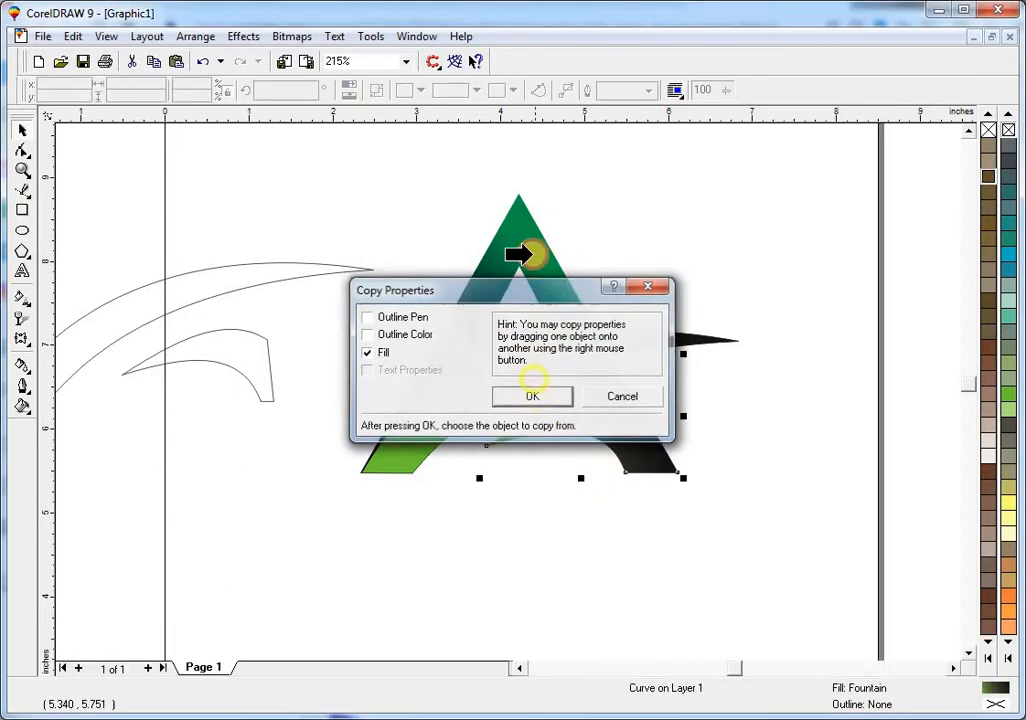
click(532, 254)
click(559, 531)
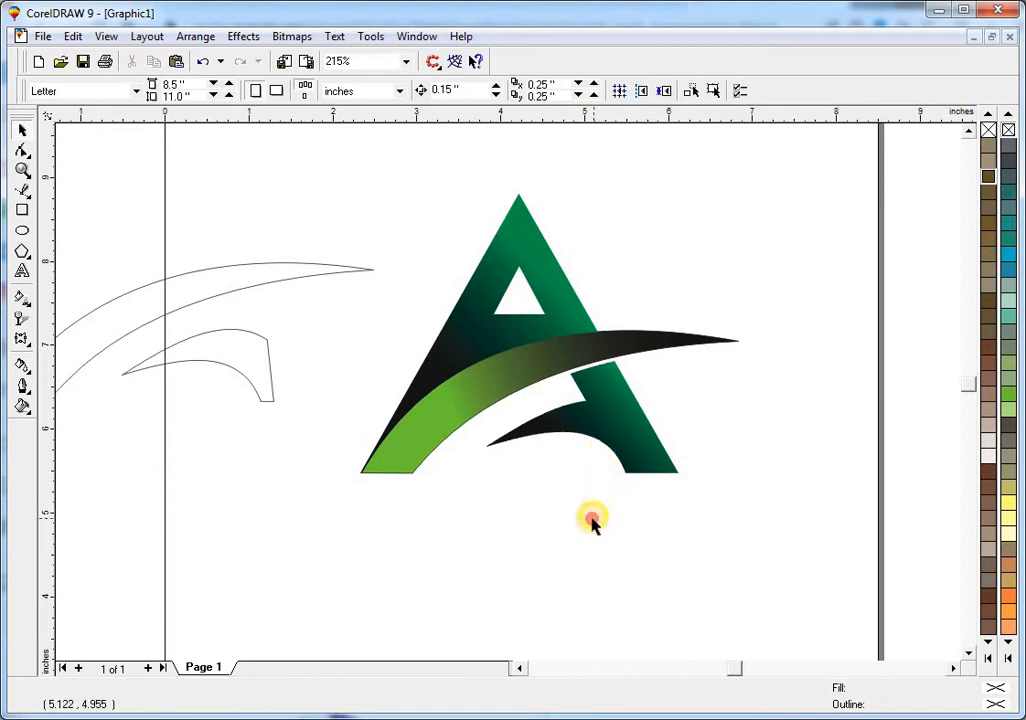
Step: Remove the hairline outline from the large swoosh
click(492, 394)
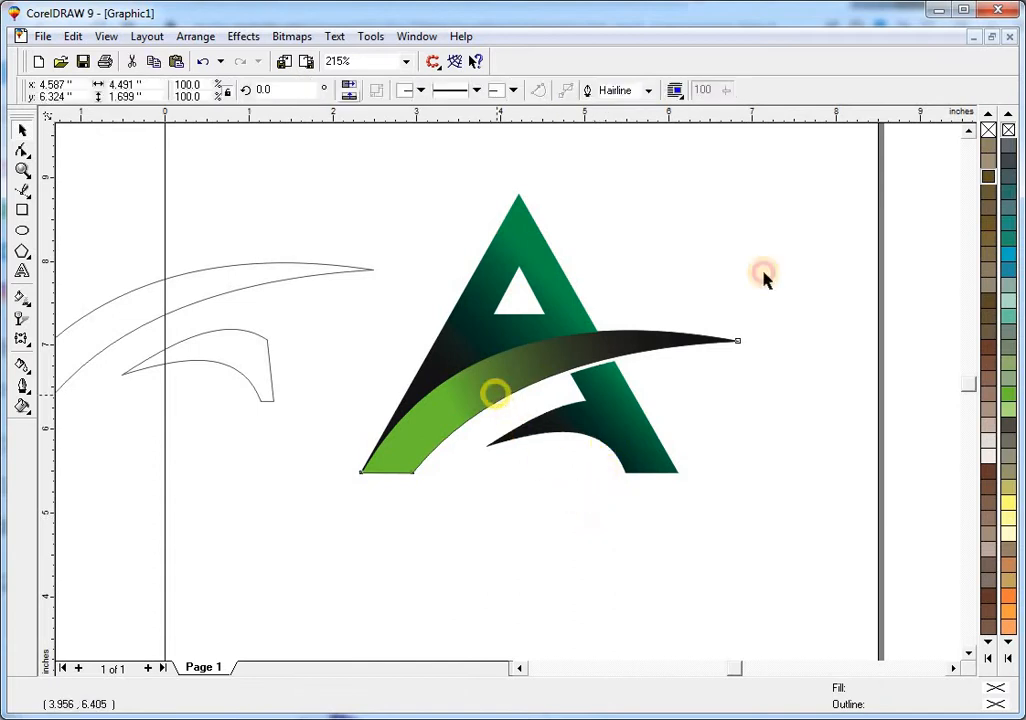
click(889, 264)
click(627, 340)
Step: Shift the two upper nodes of the right leg piece slightly down to widen the gap below the large swoosh
click(617, 399)
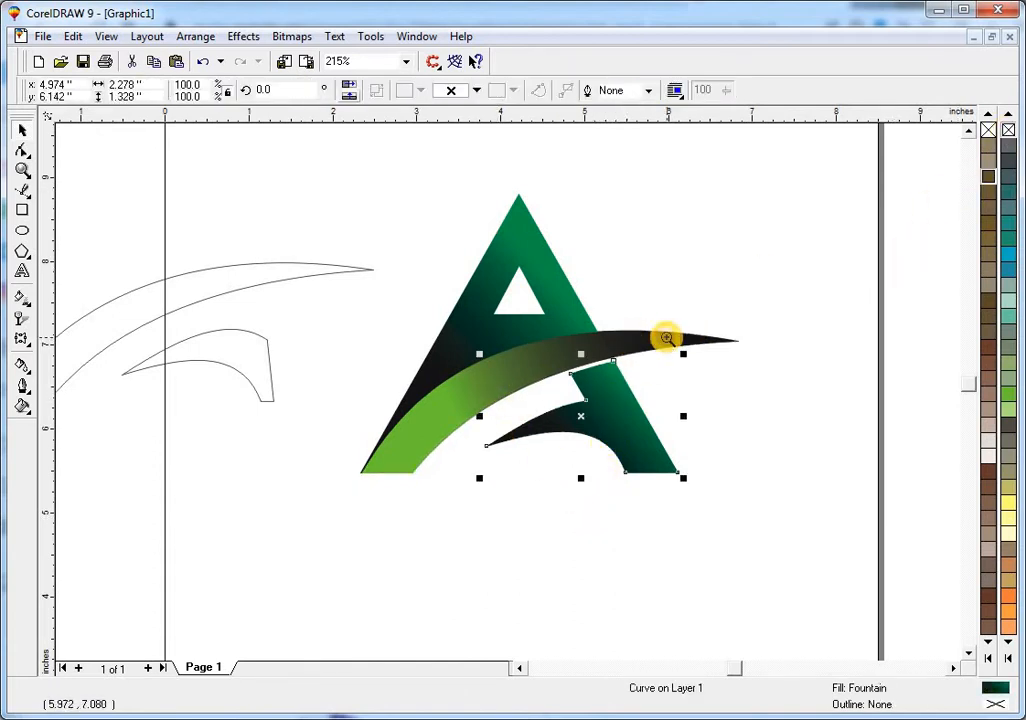
key(F2)
drag(666, 335, 517, 409)
key(F10)
drag(671, 293, 371, 423)
Step: Convert the right leg piece's top edge to a curve and bow it slightly upward to follow the swoosh above
right_click(527, 378)
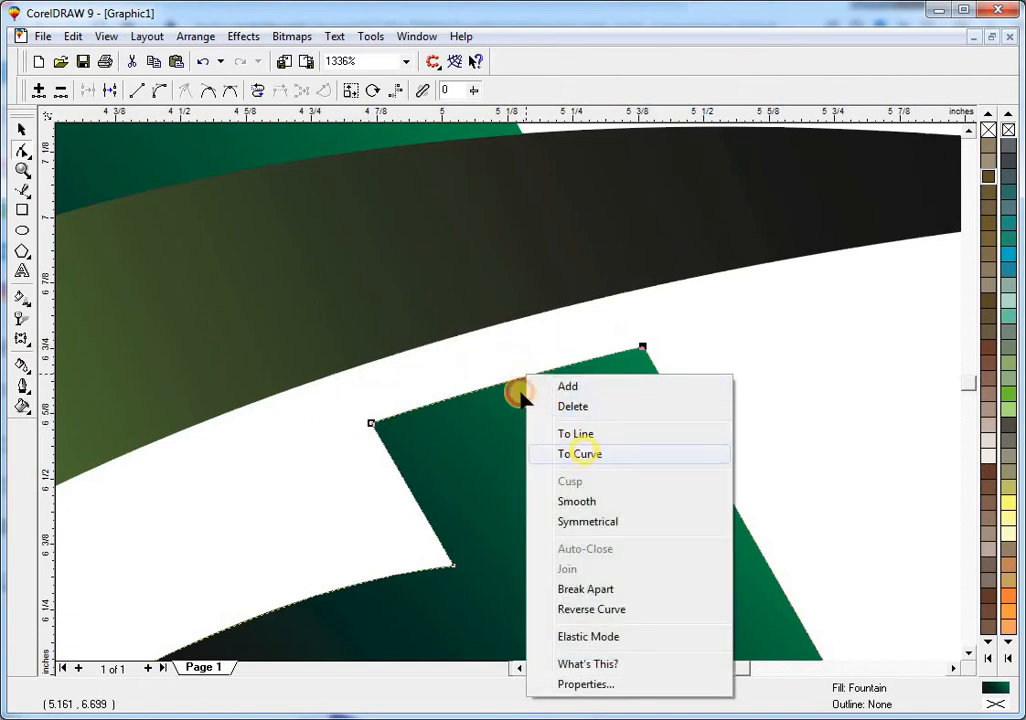
drag(518, 382, 513, 378)
key(space)
key(F3)
key(Escape)
click(616, 428)
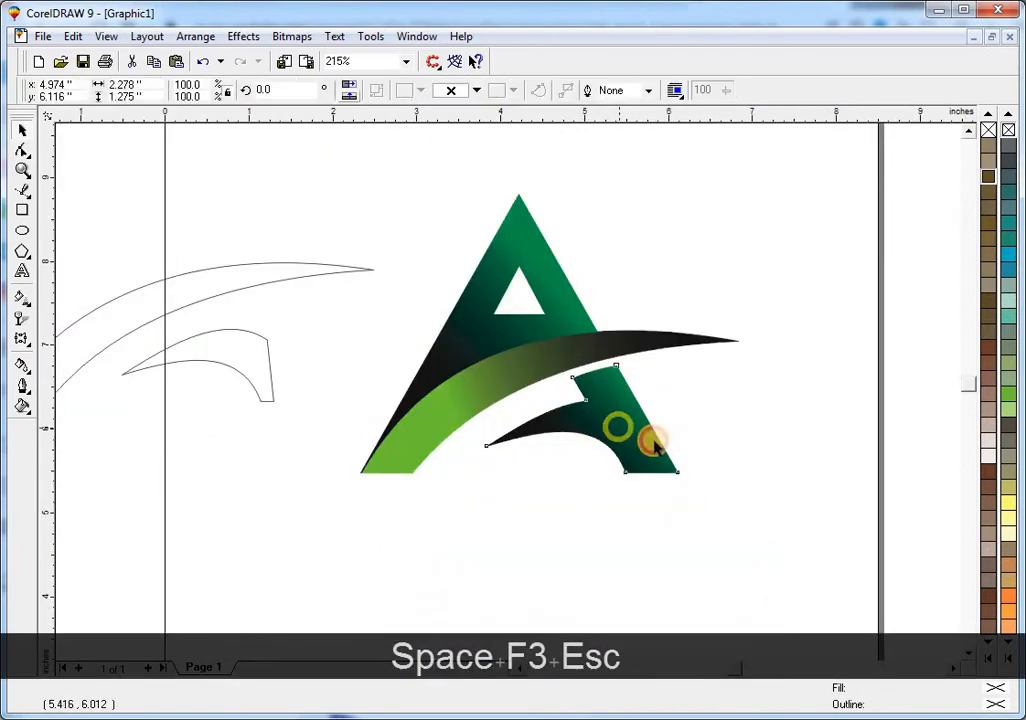
key(Escape)
key(F3)
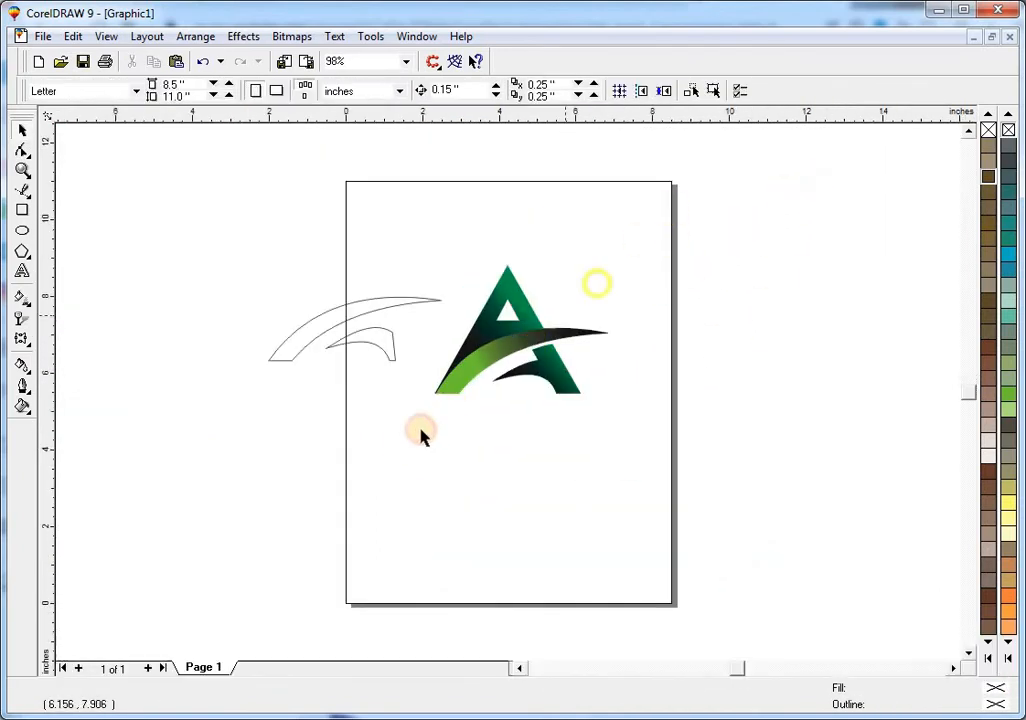
Step: Draw a straight diagonal line about 1.76 by 0.73 inches across the large swoosh, from its green part to its dark part
drag(421, 428, 398, 450)
key(Escape)
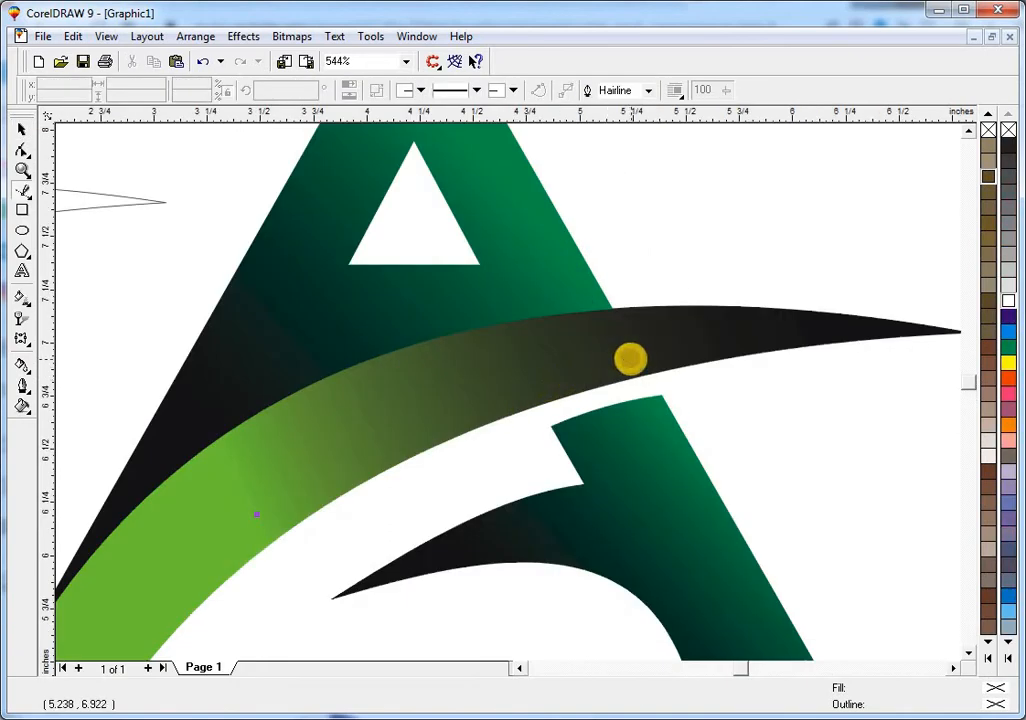
click(631, 358)
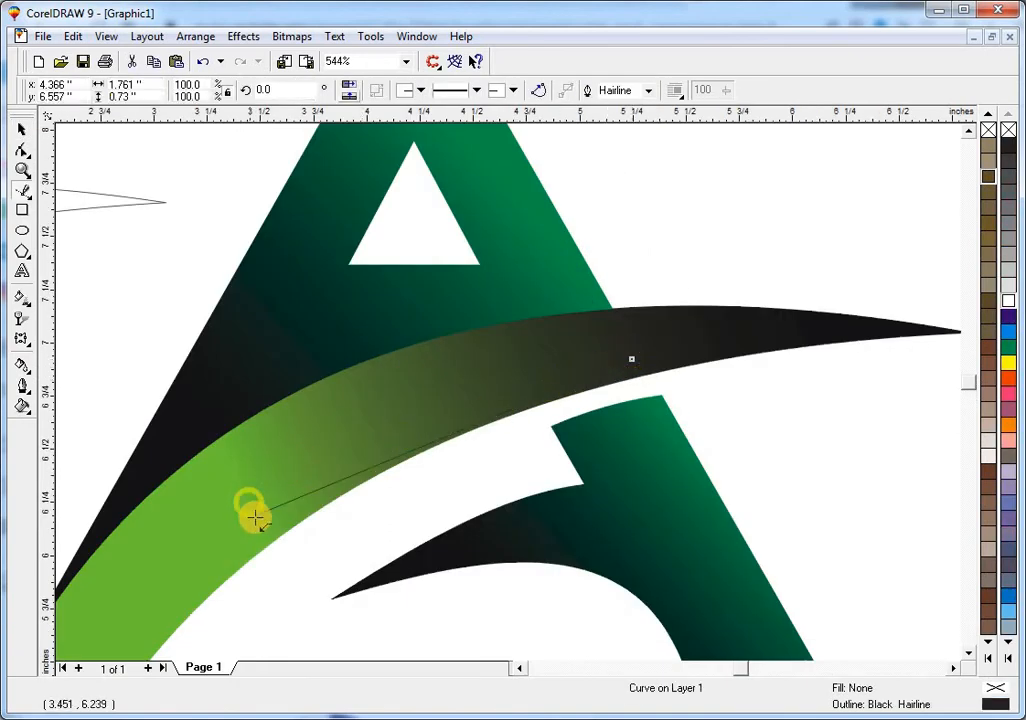
key(space)
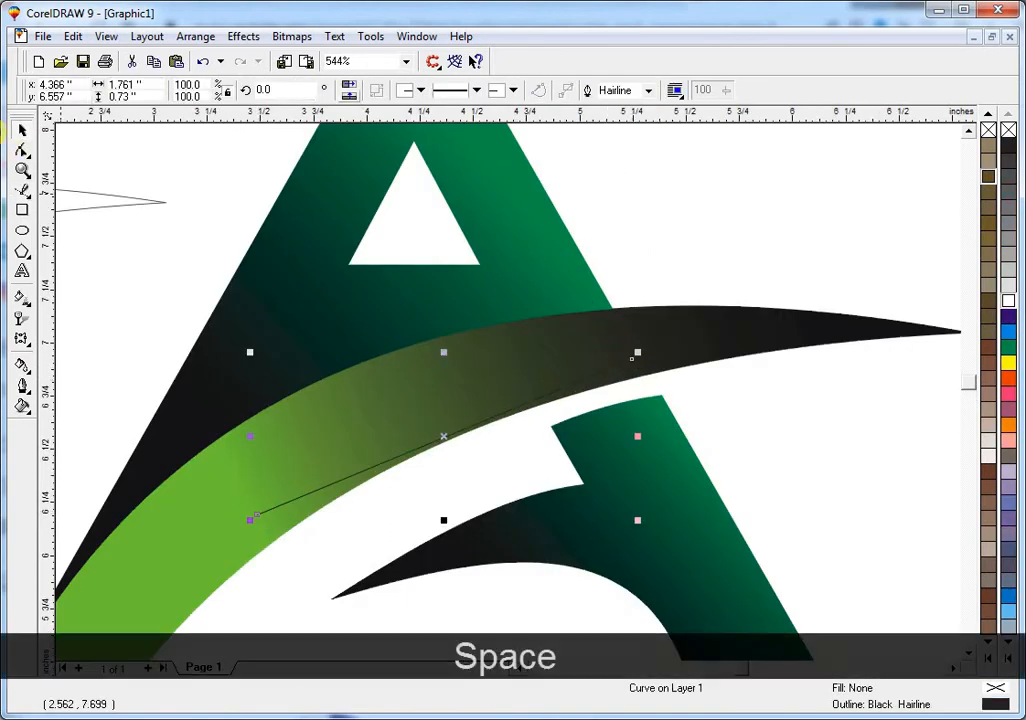
Step: Convert both segments of the line on the large swoosh to curves and bow them upward into a thin crescent
click(21, 149)
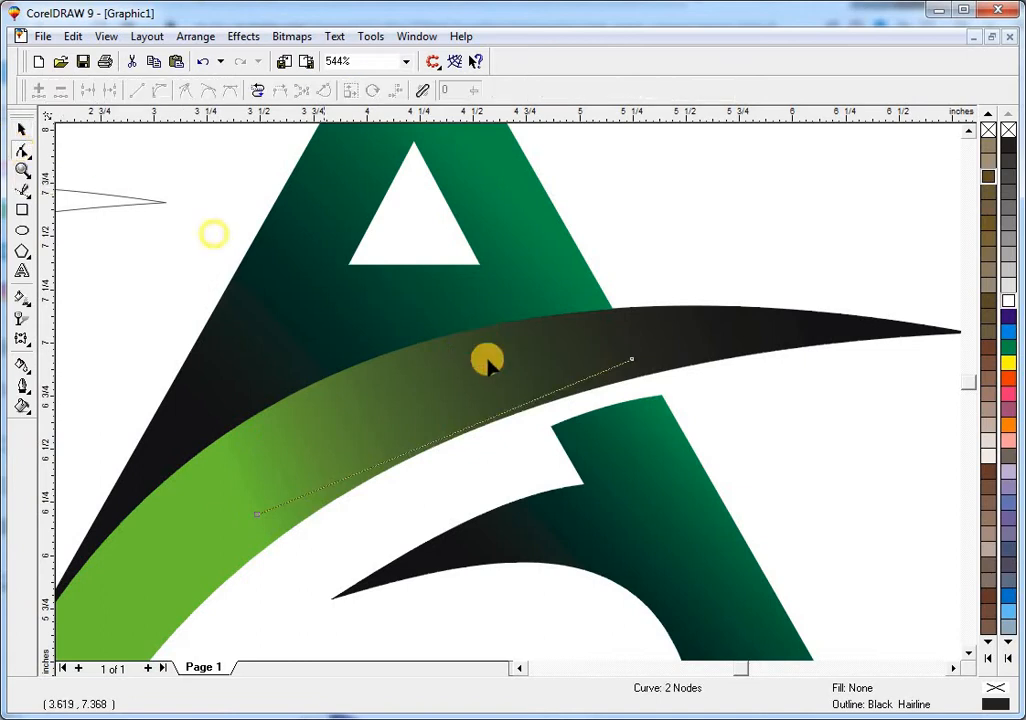
right_click(523, 405)
click(575, 485)
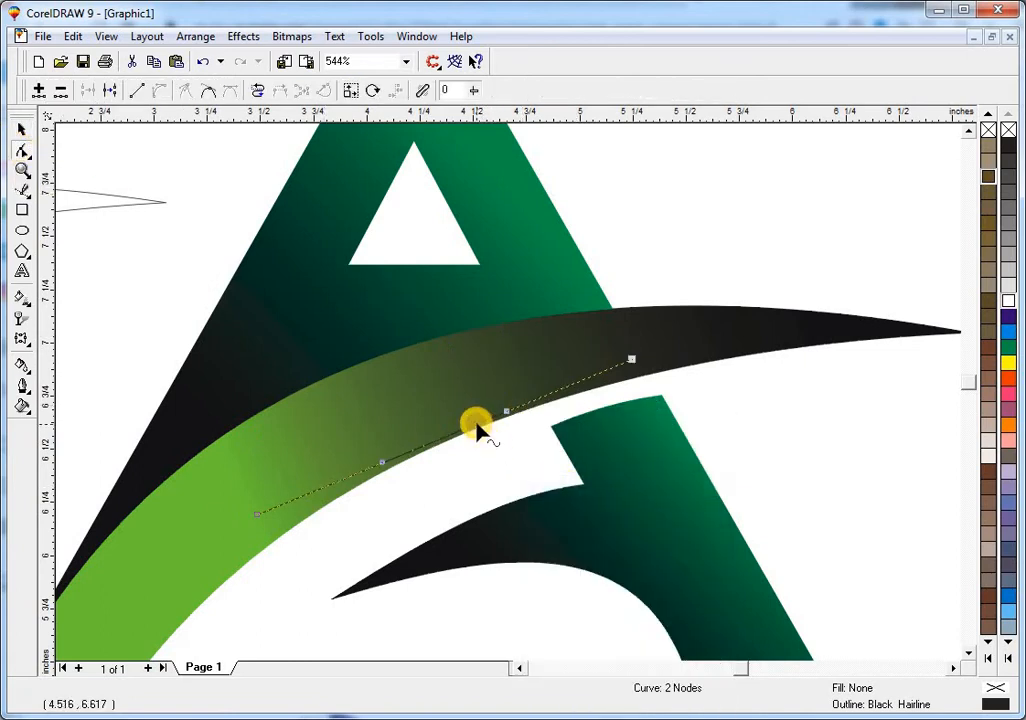
drag(477, 428, 442, 408)
right_click(456, 432)
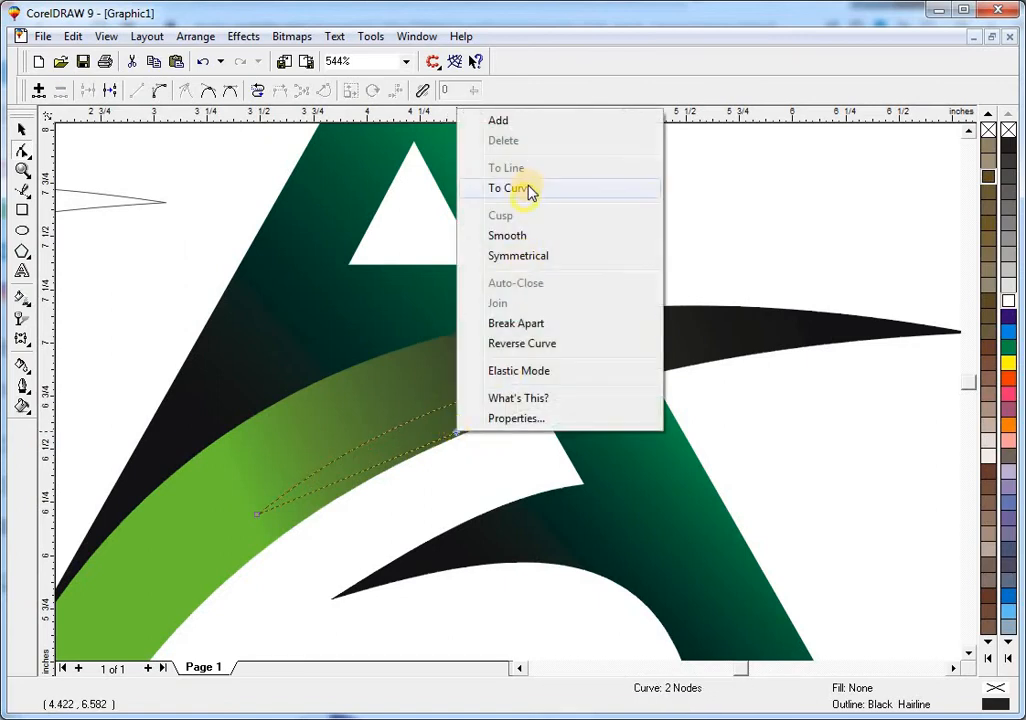
click(510, 188)
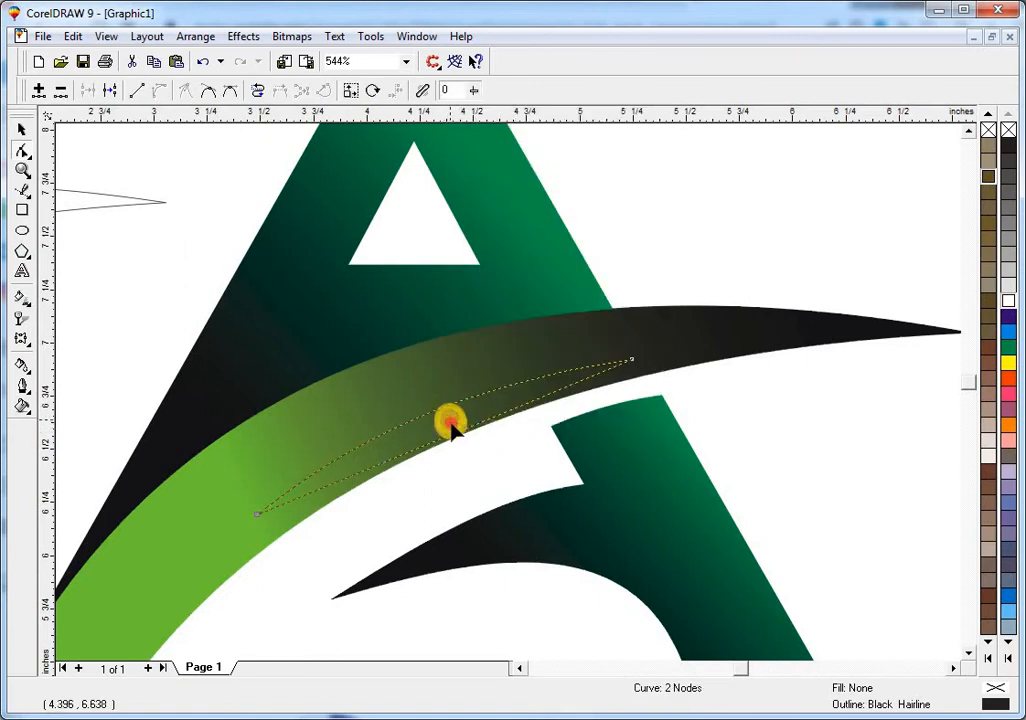
drag(451, 424, 441, 412)
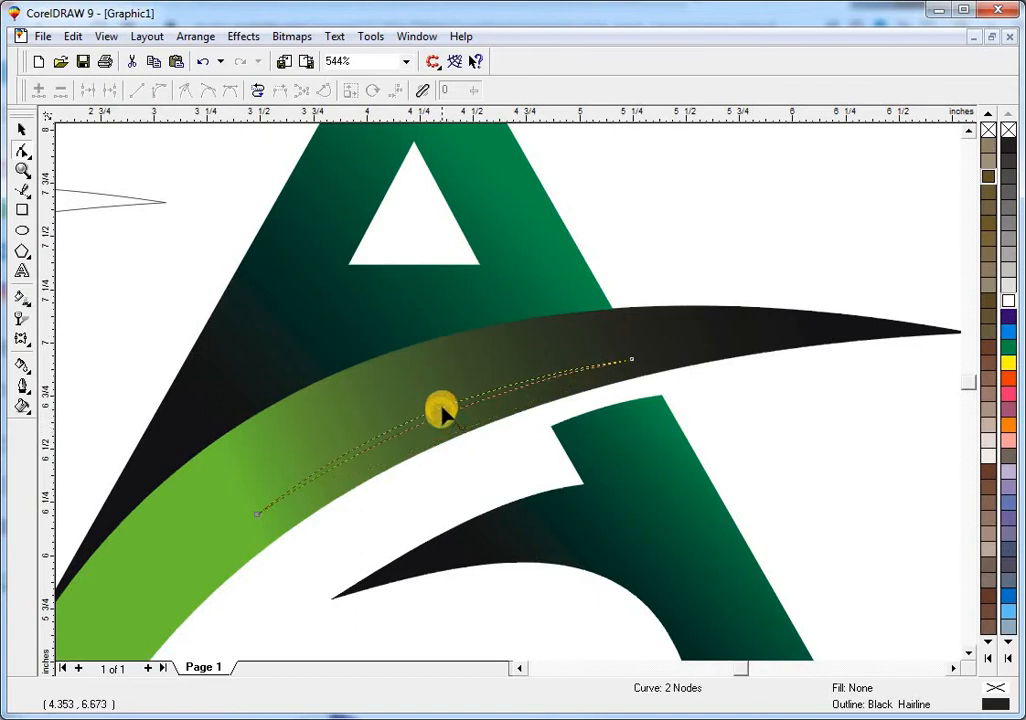
key(space)
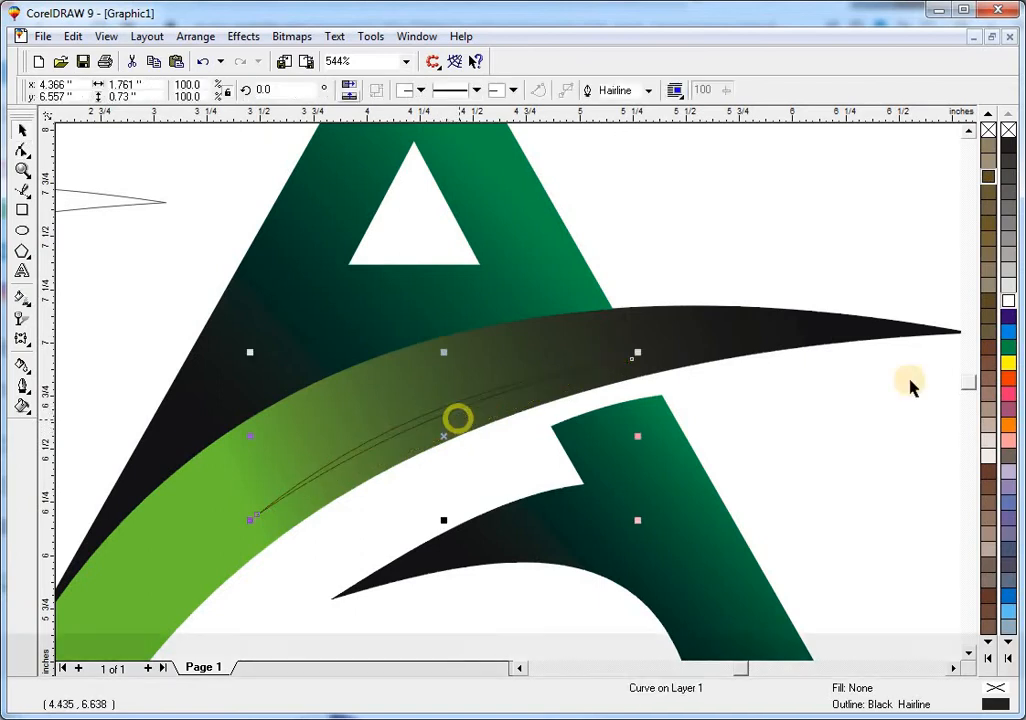
Step: Fill the thin crescent with white and remove its outline
click(1008, 302)
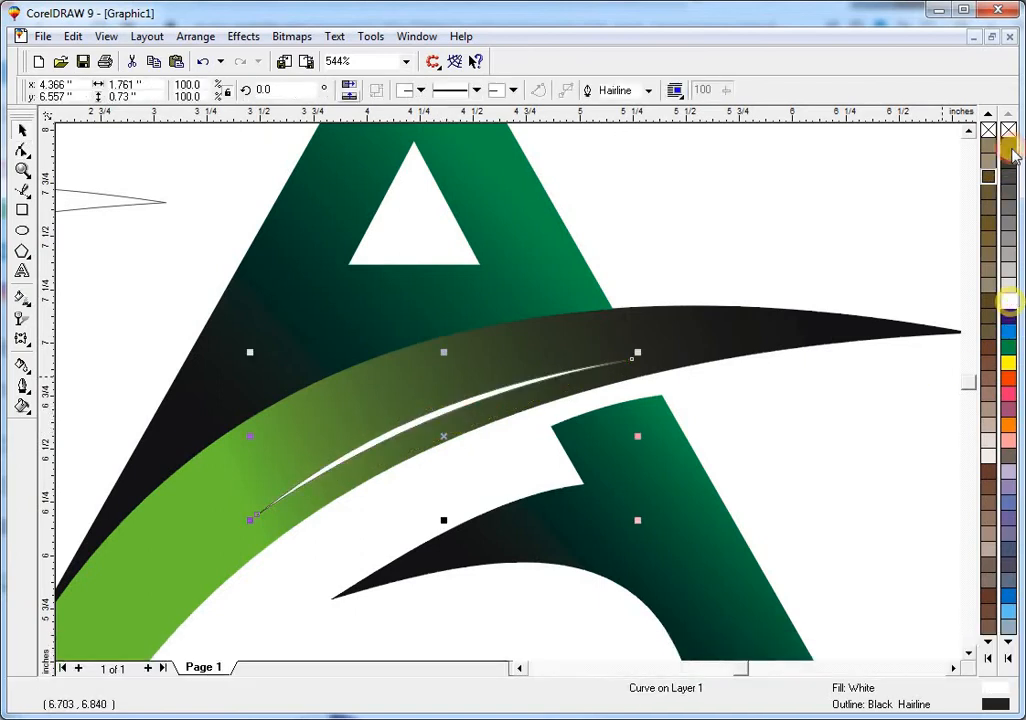
right_click(1012, 130)
key(F3)
key(Escape)
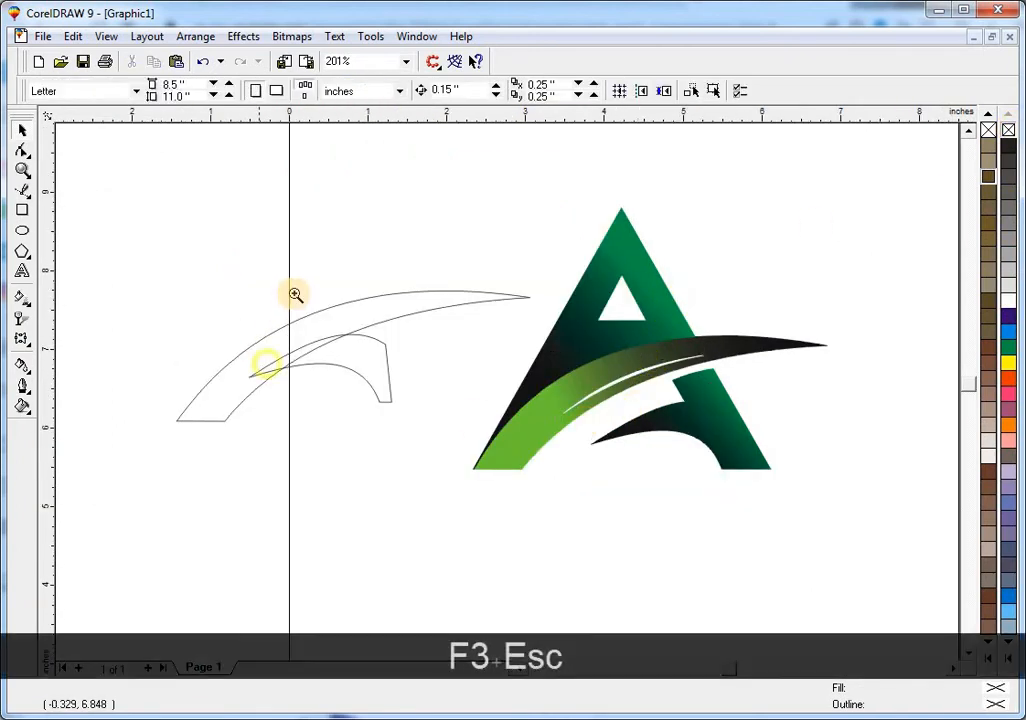
Step: Apply a linear fountain fill to the crescent highlight, fading from white to green toward its lower end
key(F2)
drag(615, 414, 779, 488)
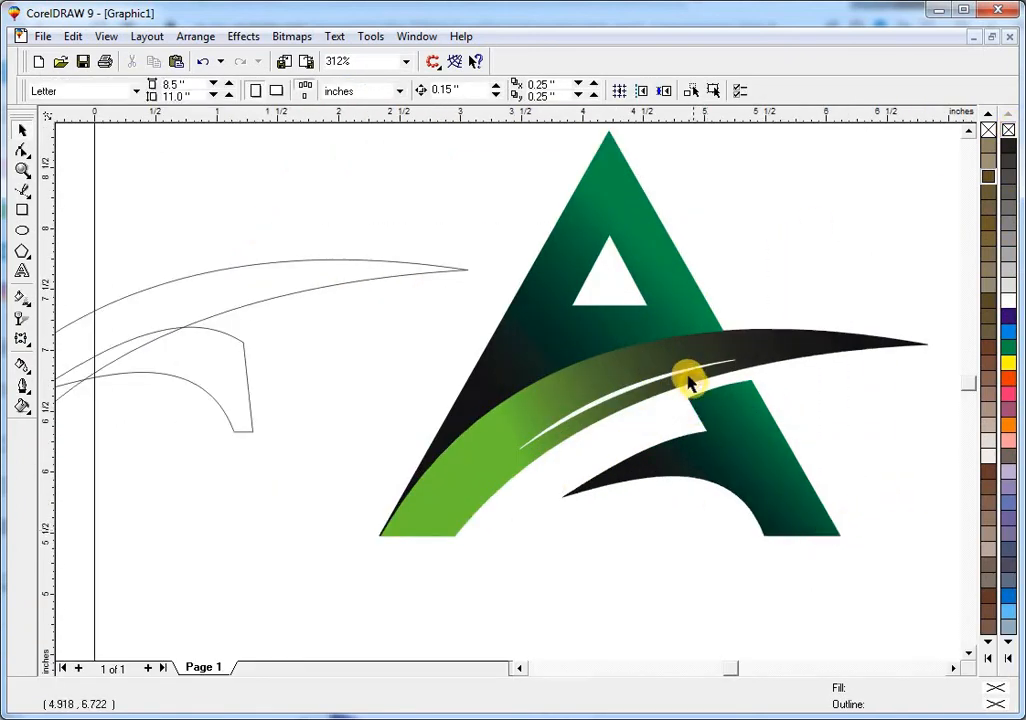
click(684, 377)
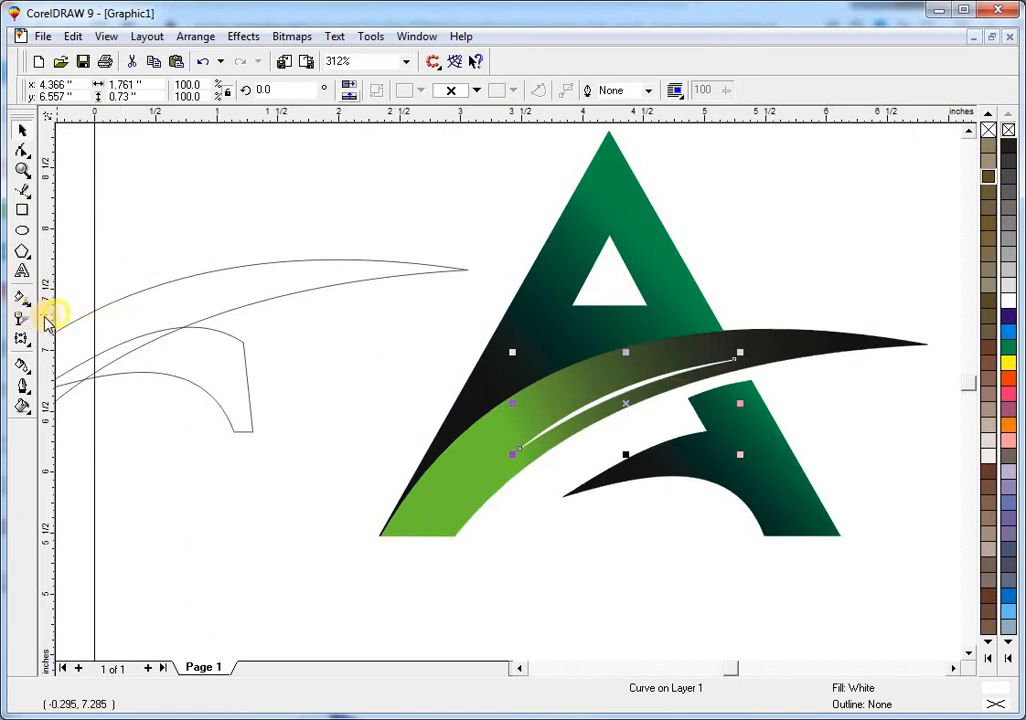
click(22, 300)
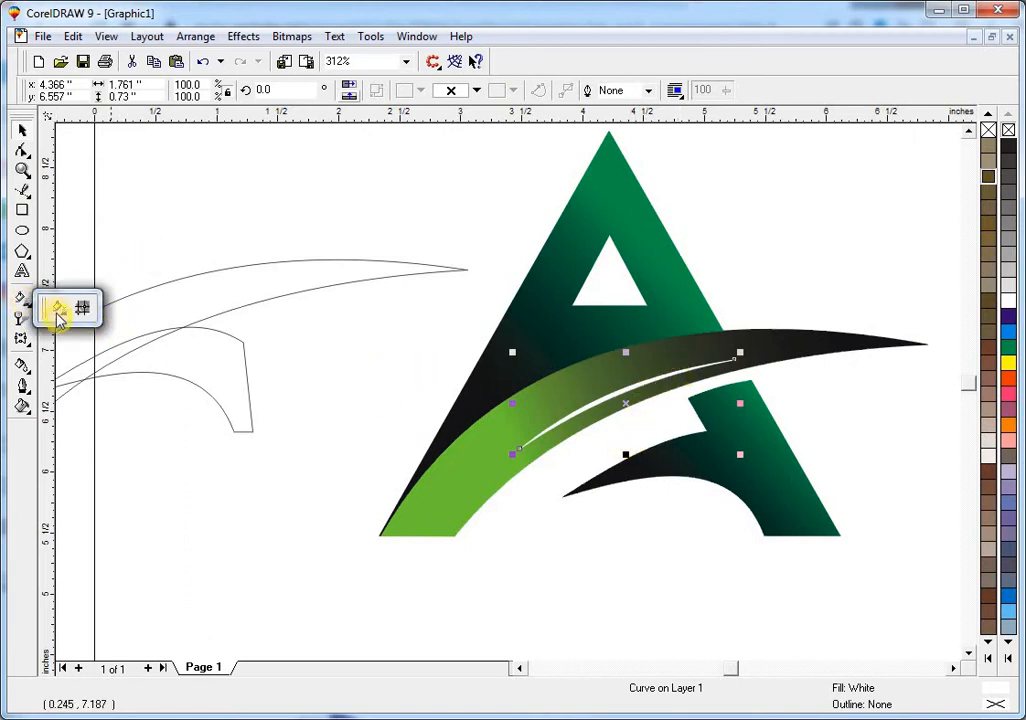
click(58, 313)
drag(676, 396, 552, 446)
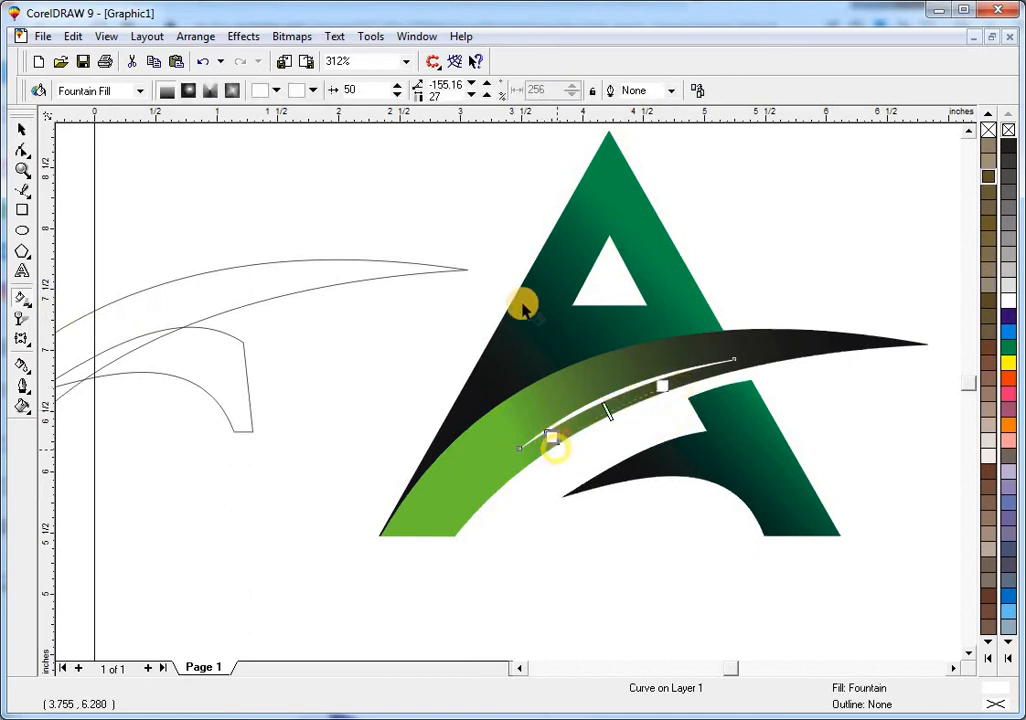
click(312, 90)
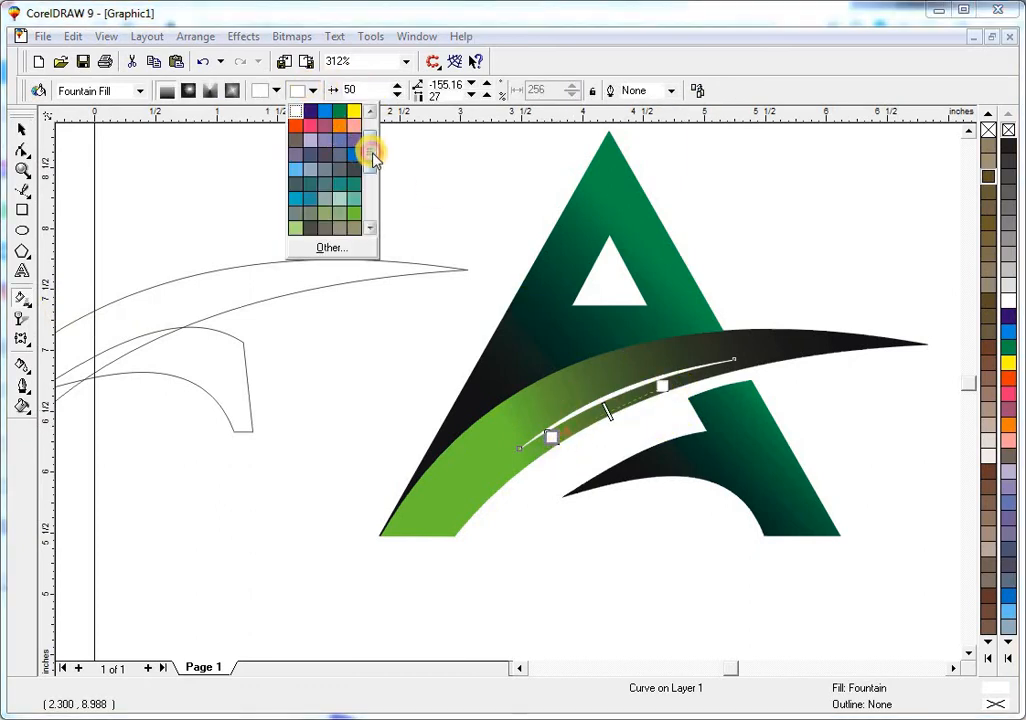
click(358, 215)
key(space)
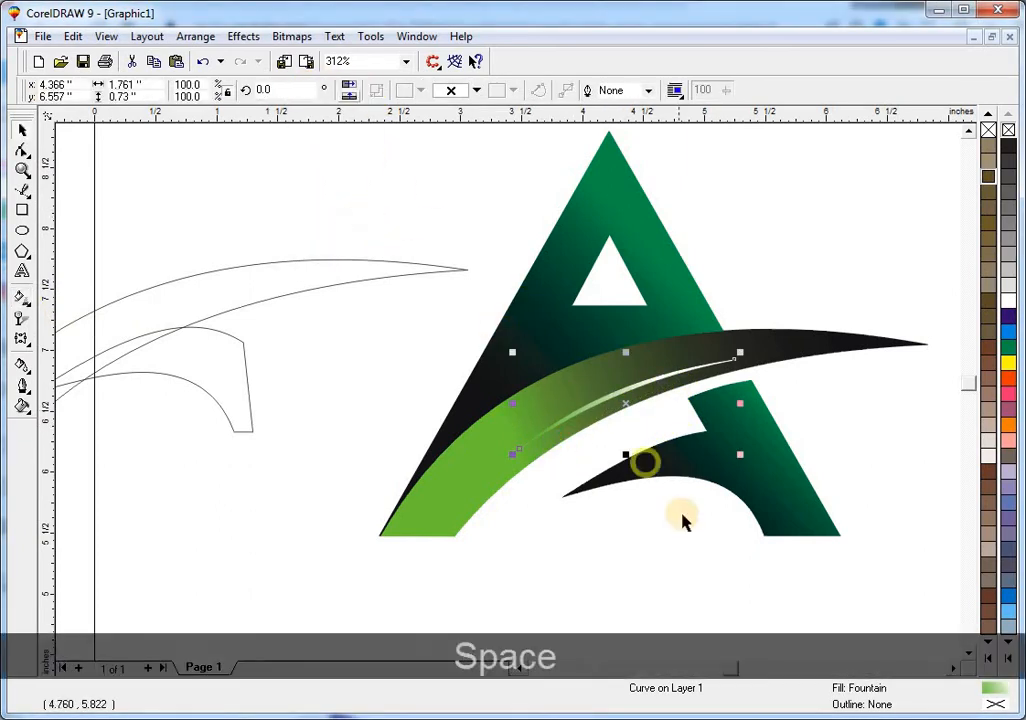
key(Escape)
Step: Duplicate the right leg piece in place and add a node on the copy's bottom edge
click(735, 458)
key(Escape)
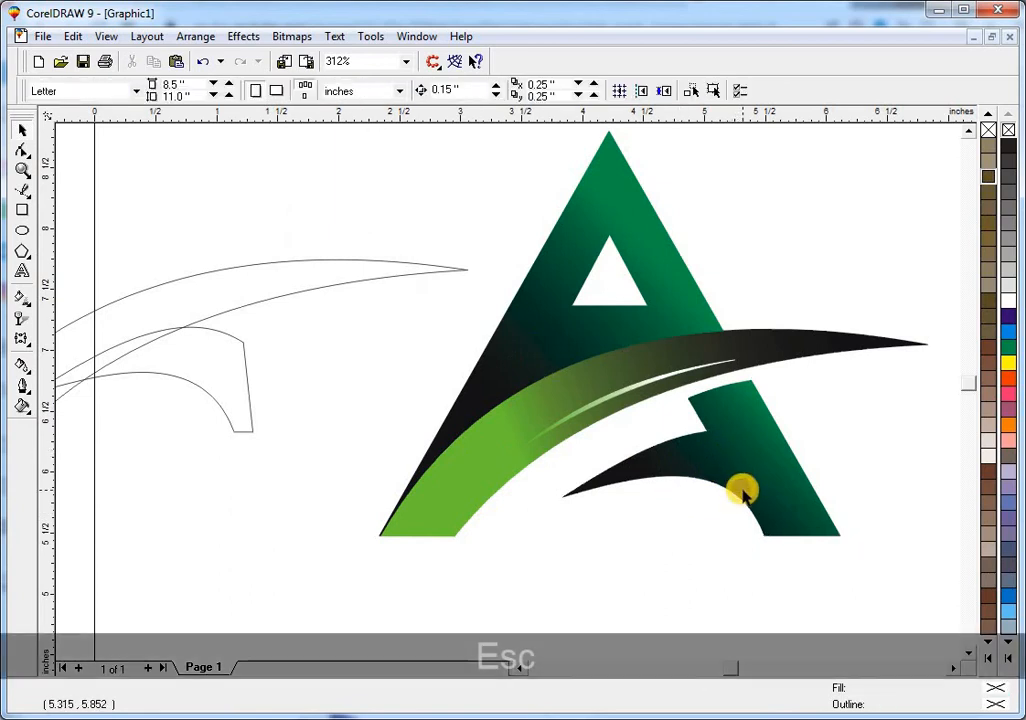
click(723, 494)
key(F2)
key(Escape)
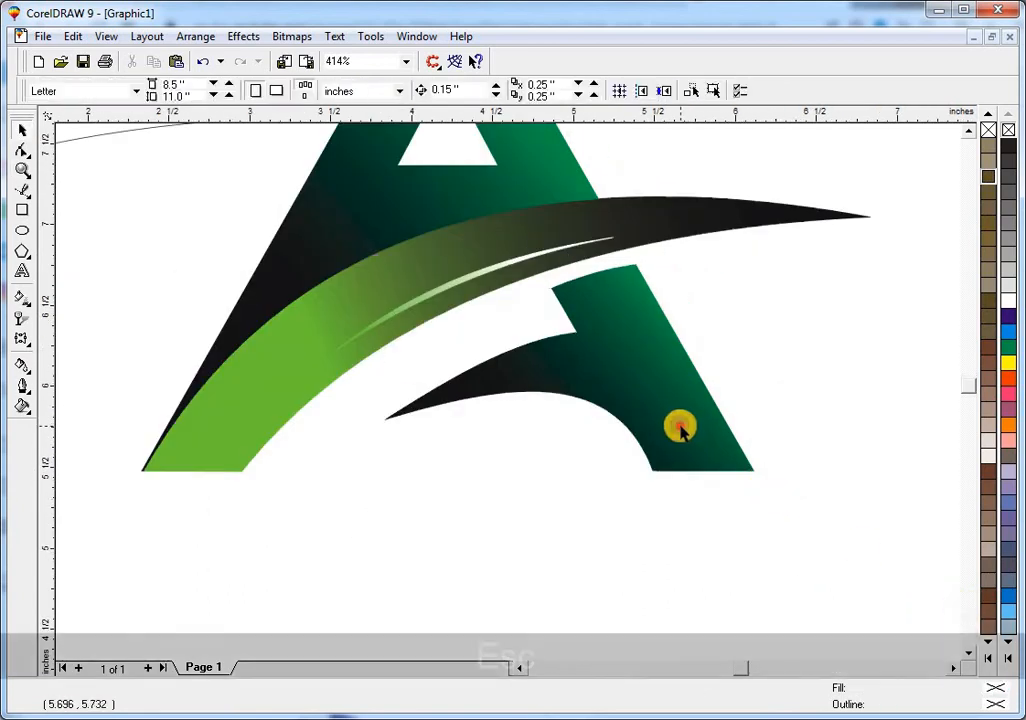
key(F2)
drag(643, 446, 729, 500)
double_click(456, 348)
click(237, 321)
Step: Undo the last node edits around the inner bottom corner of the right leg piece's copy
key(ctrl+z)
key(ctrl+z)
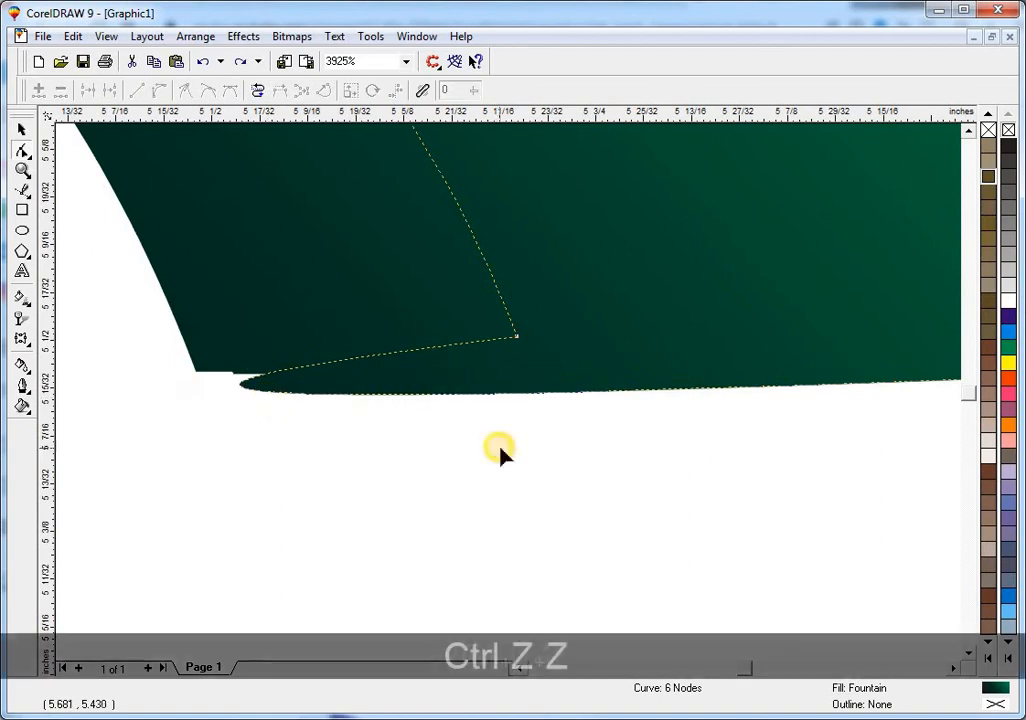
key(ctrl+z)
key(z)
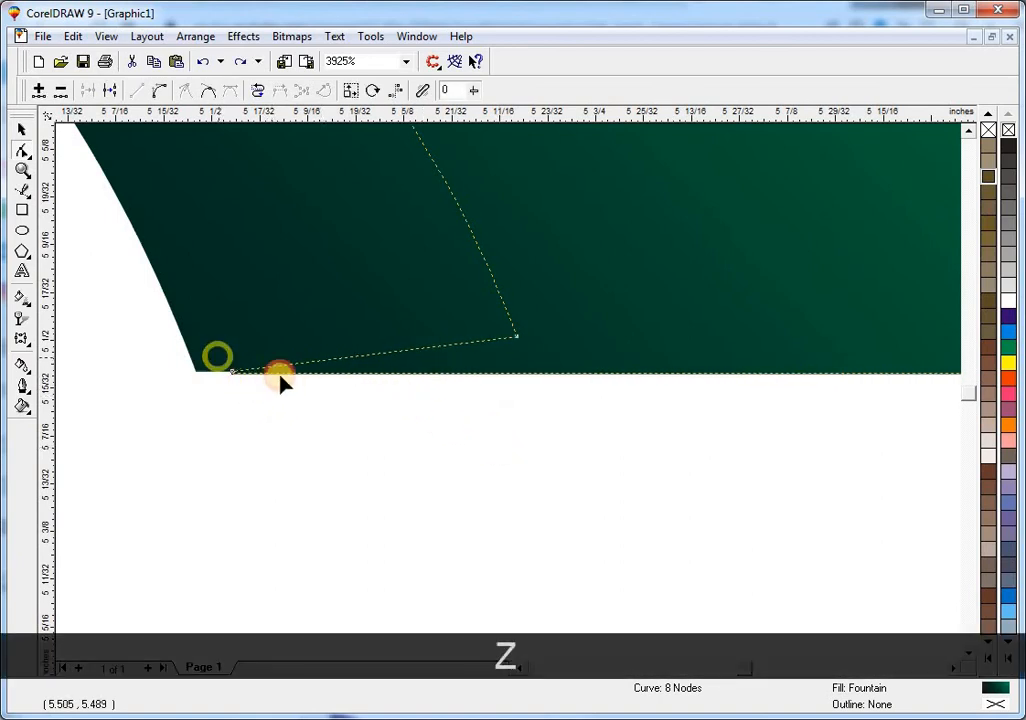
key(ctrl+z)
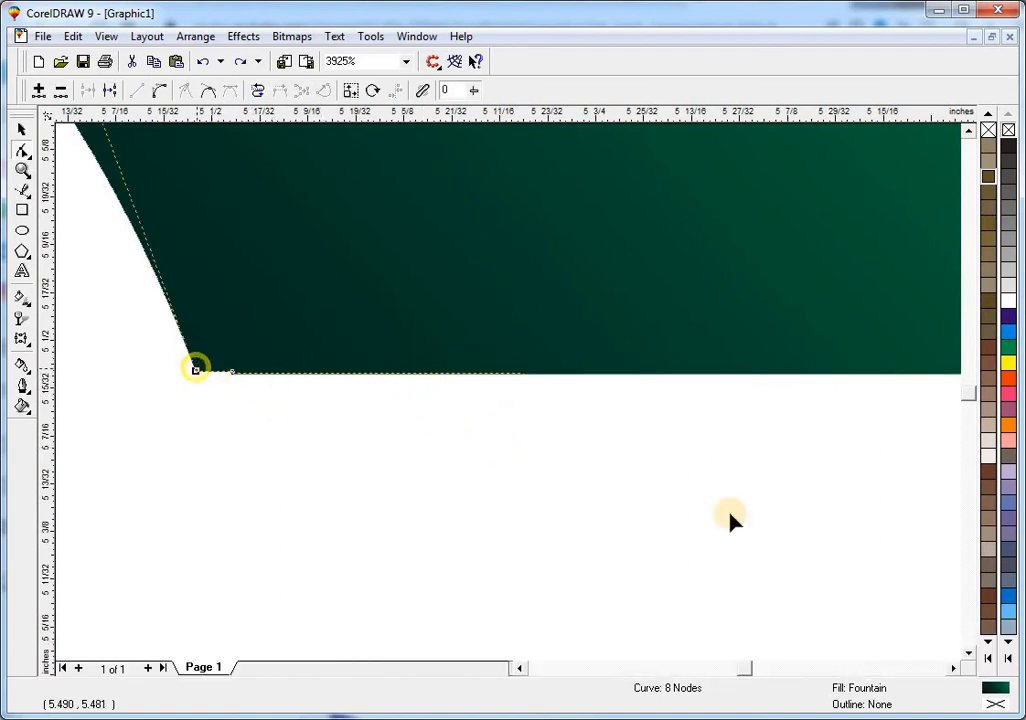
key(F3)
key(ctrl+shift+a)
key(Escape)
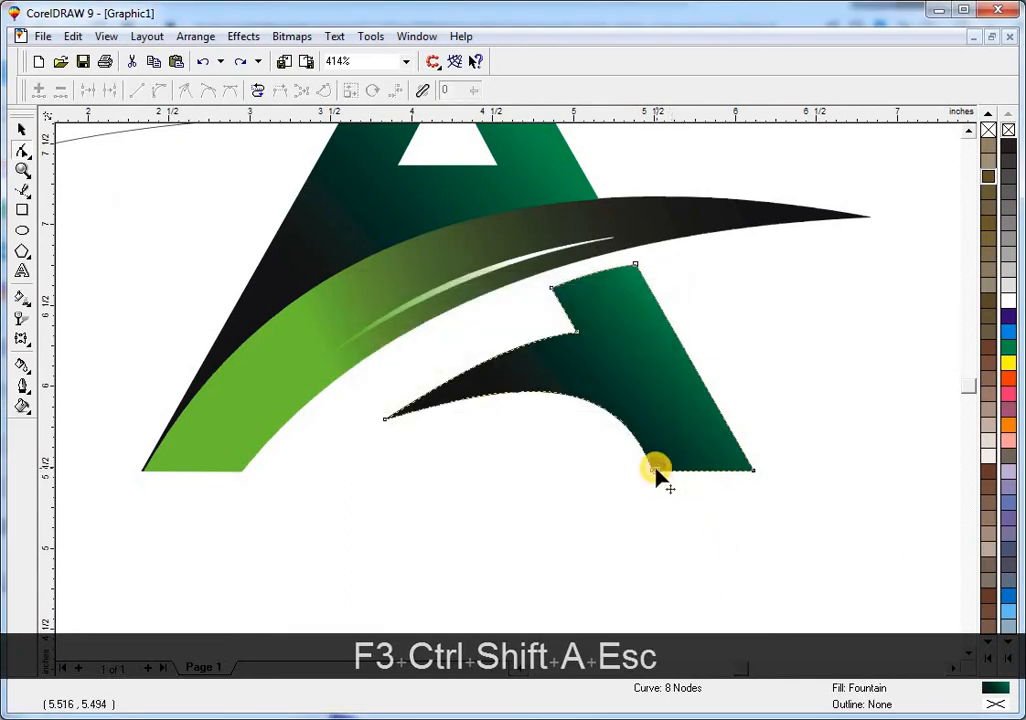
Step: Try shifting the copy of the right leg piece up over the large swoosh, and undo the move
key(space)
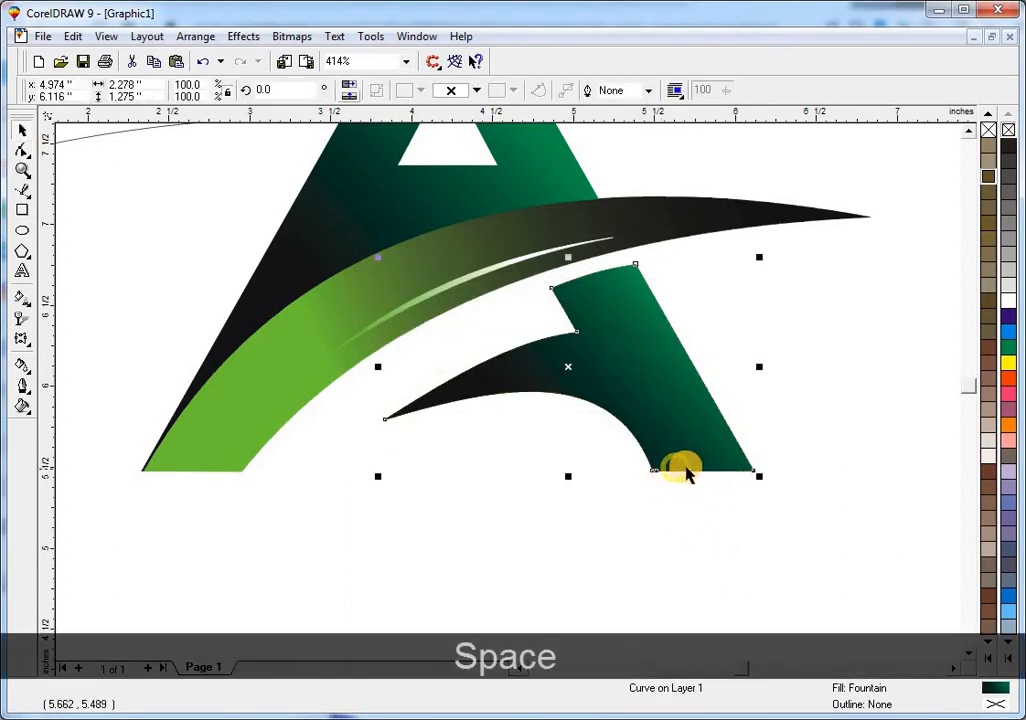
key(space)
key(space)
drag(692, 458, 717, 415)
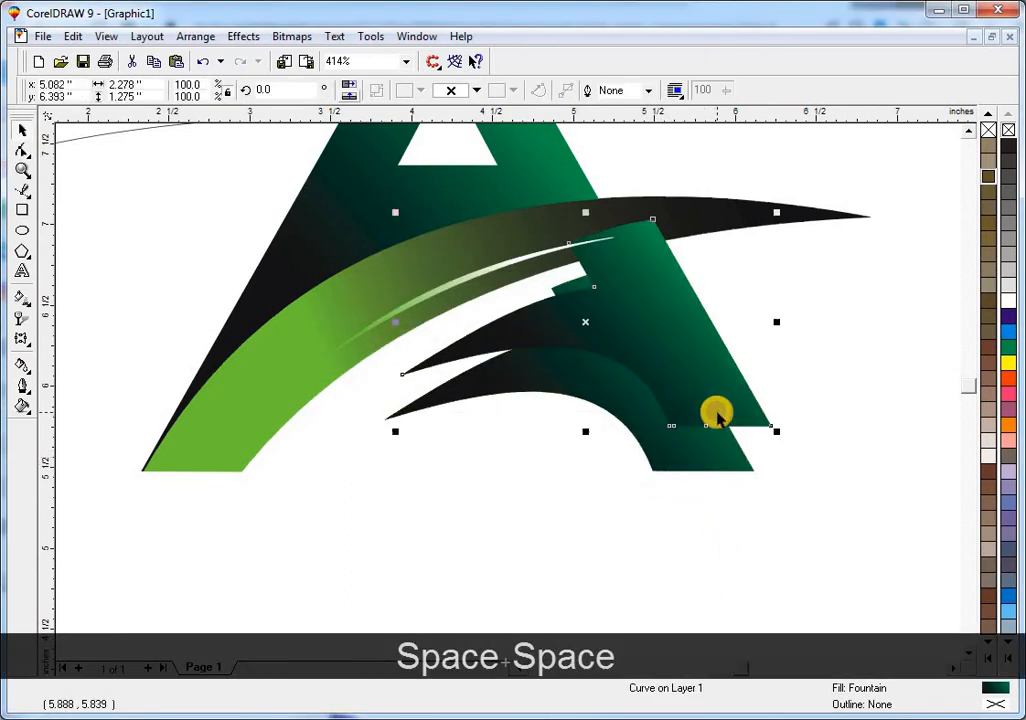
key(ctrl+z)
Step: Delete the two nodes at the inner bottom corner of the right leg piece's copy
key(space)
key(F2)
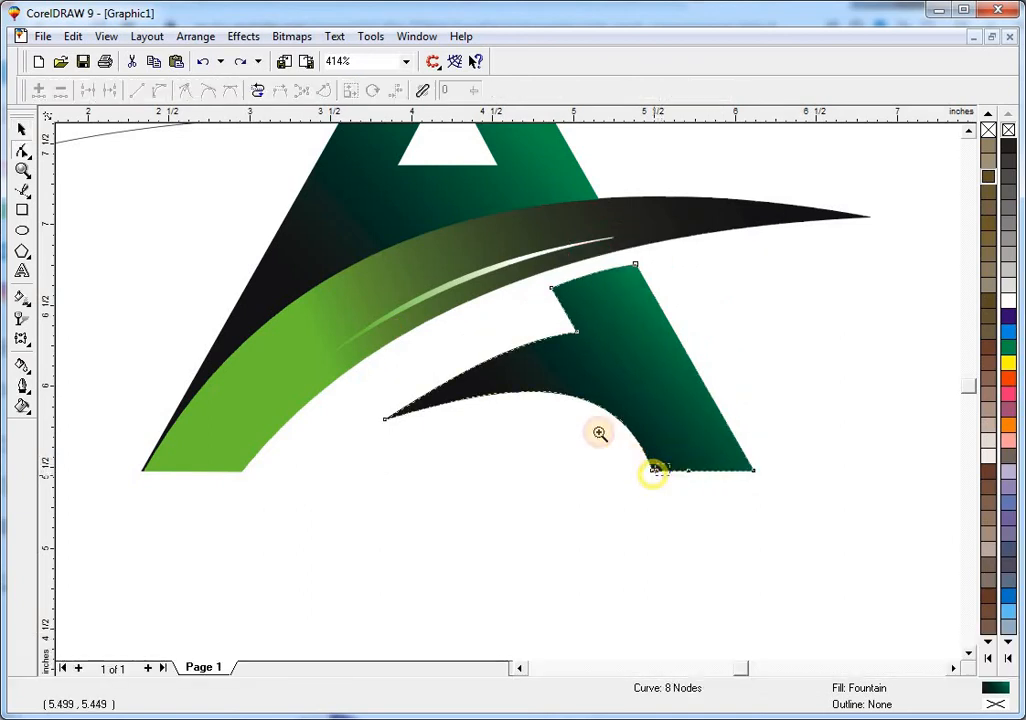
drag(598, 433, 742, 503)
key(Delete)
drag(364, 371, 428, 410)
key(Delete)
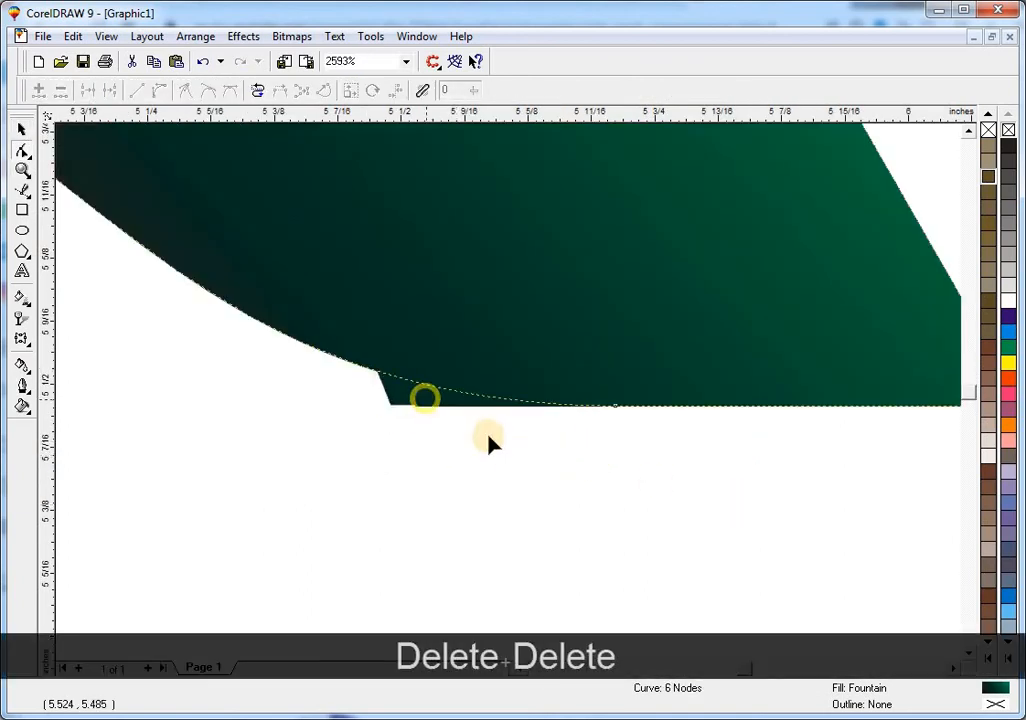
Step: Bow the copy's inner lower edge upward into an S-shaped curve running down to its bottom edge
key(F3)
drag(586, 424, 618, 400)
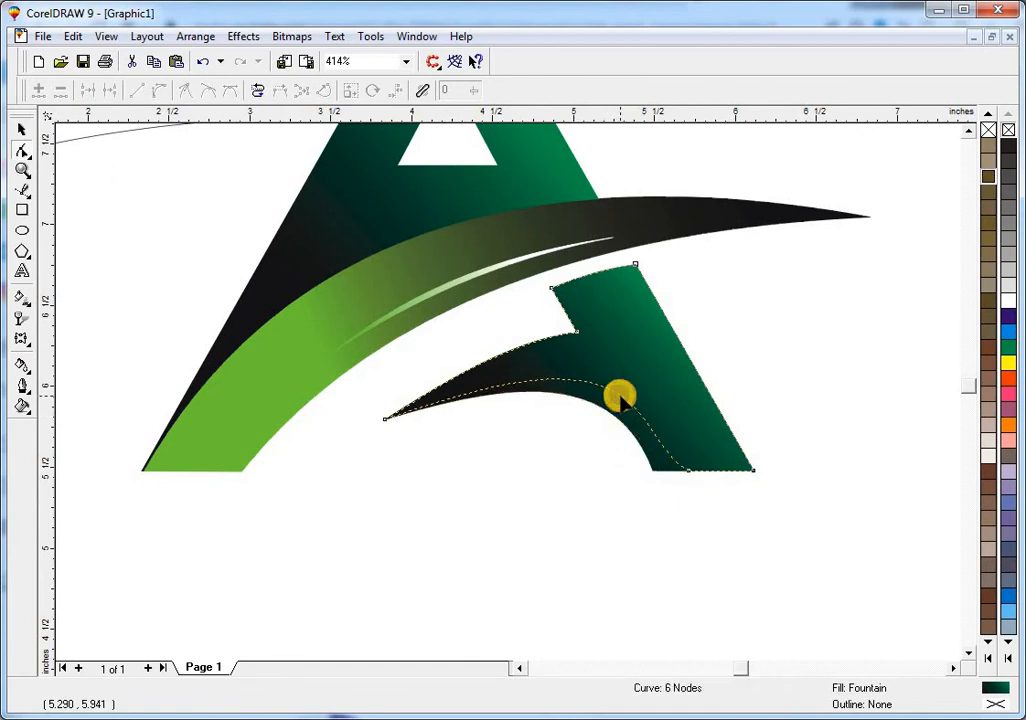
key(space)
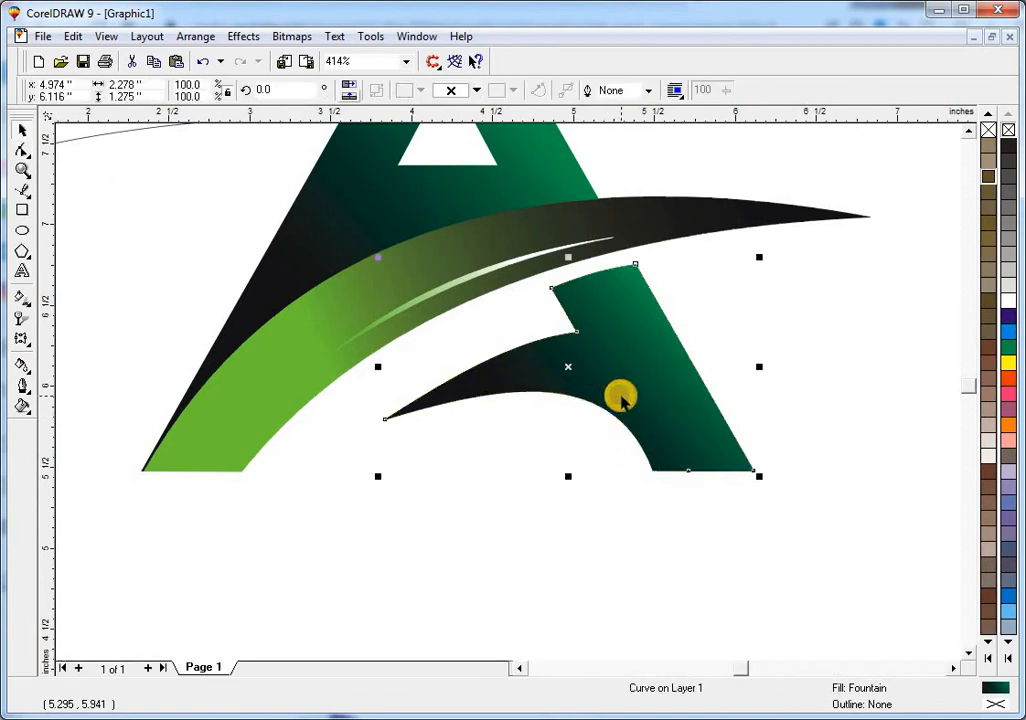
key(space)
key(space)
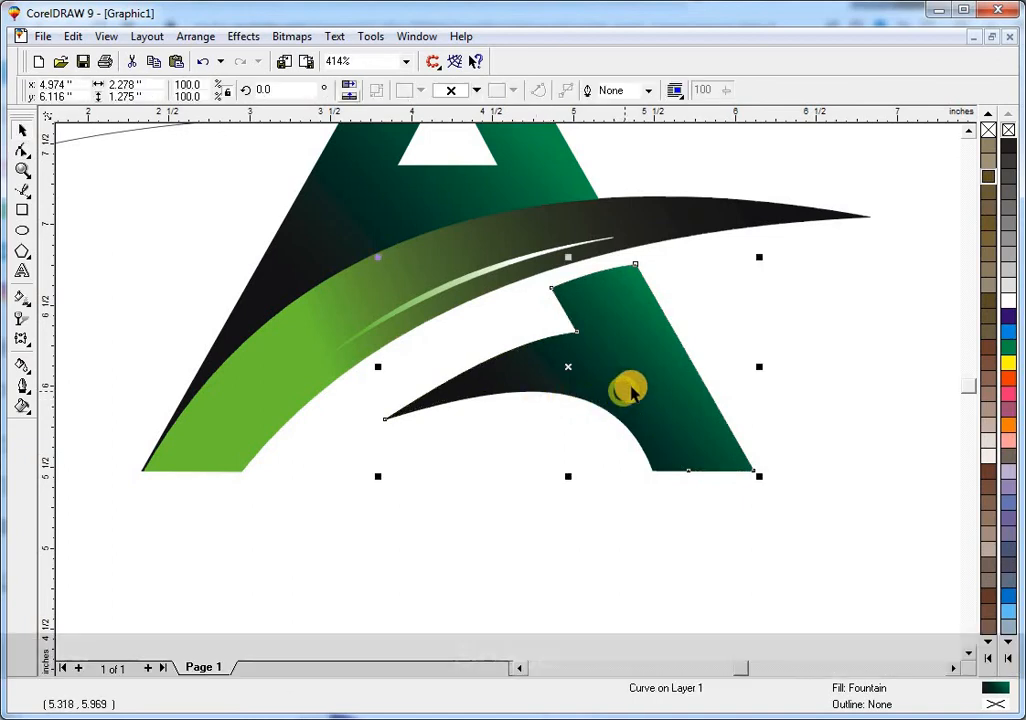
Step: Move the reshaped copy to the right of the logo and duplicate it slightly lower
drag(619, 386, 836, 370)
right_click(839, 380)
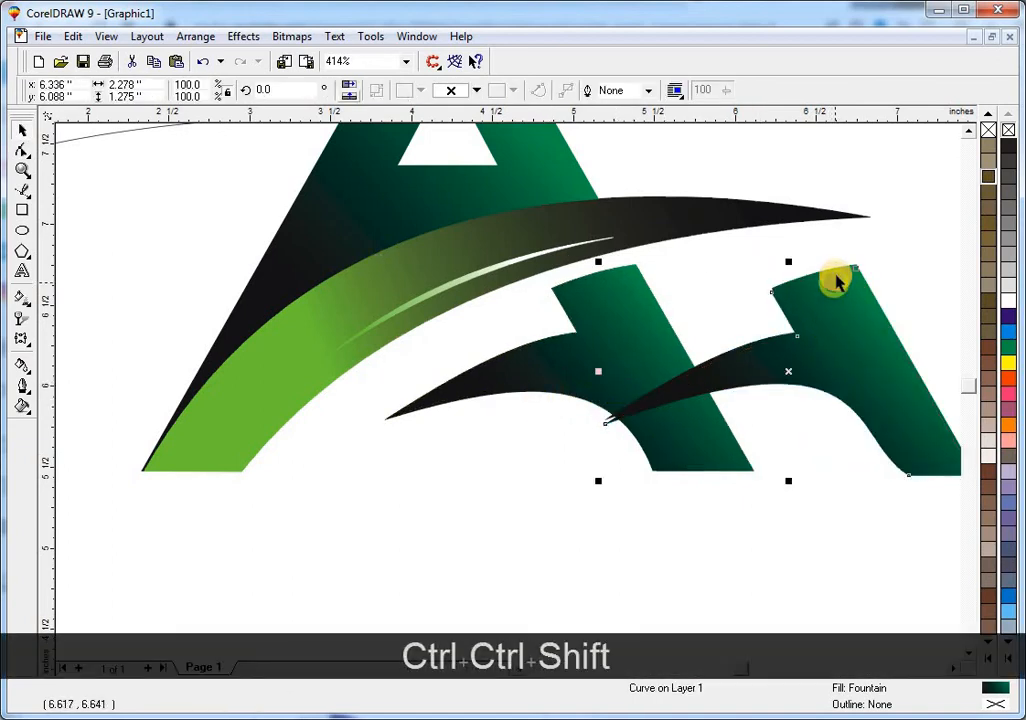
key(Escape)
Step: Trim the lower duplicate with the upper one and delete the upper one, leaving only thin strips
click(838, 305)
shift+click(767, 291)
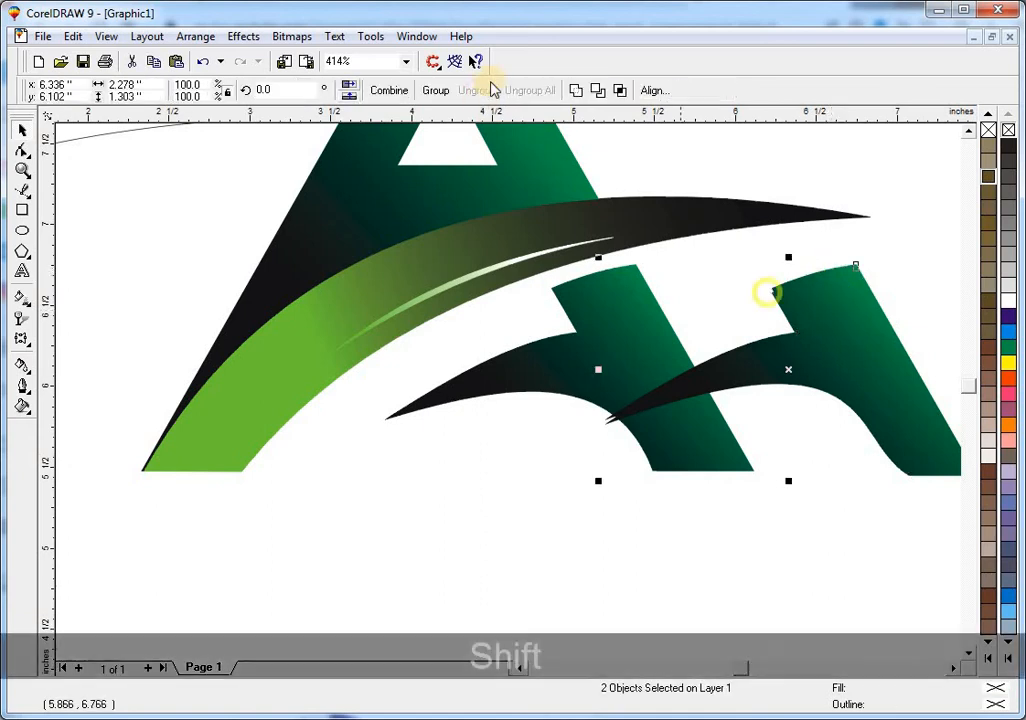
click(598, 95)
click(829, 394)
key(Escape)
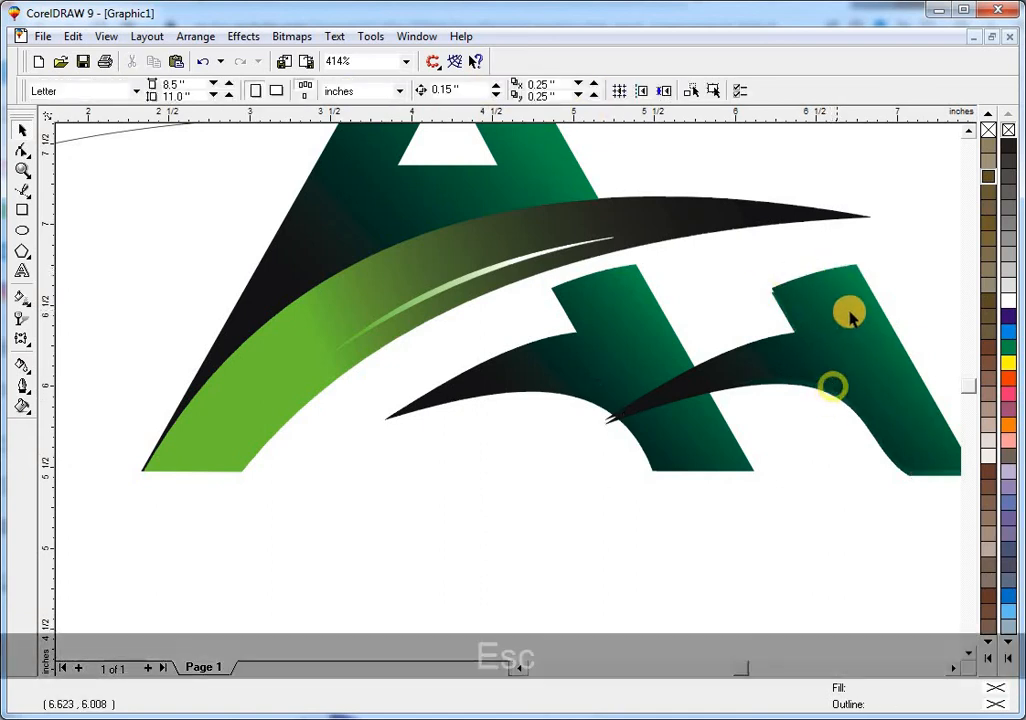
click(847, 305)
key(Delete)
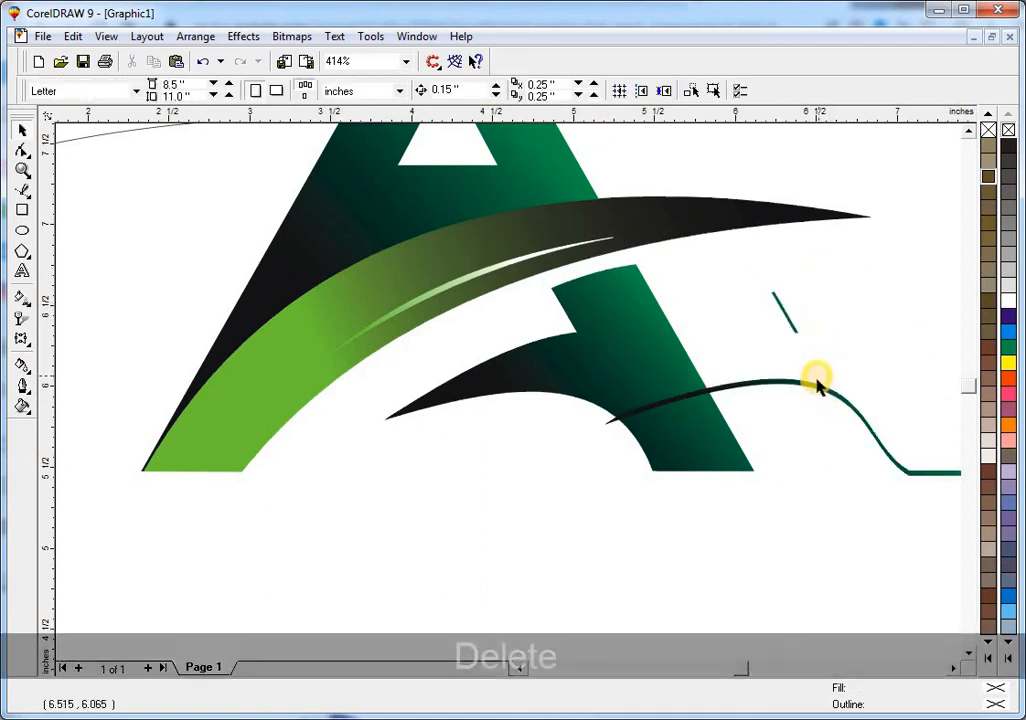
Step: Delete the nodes of the short leftover diagonal sliver, keeping only the long curved strip
click(785, 311)
click(22, 150)
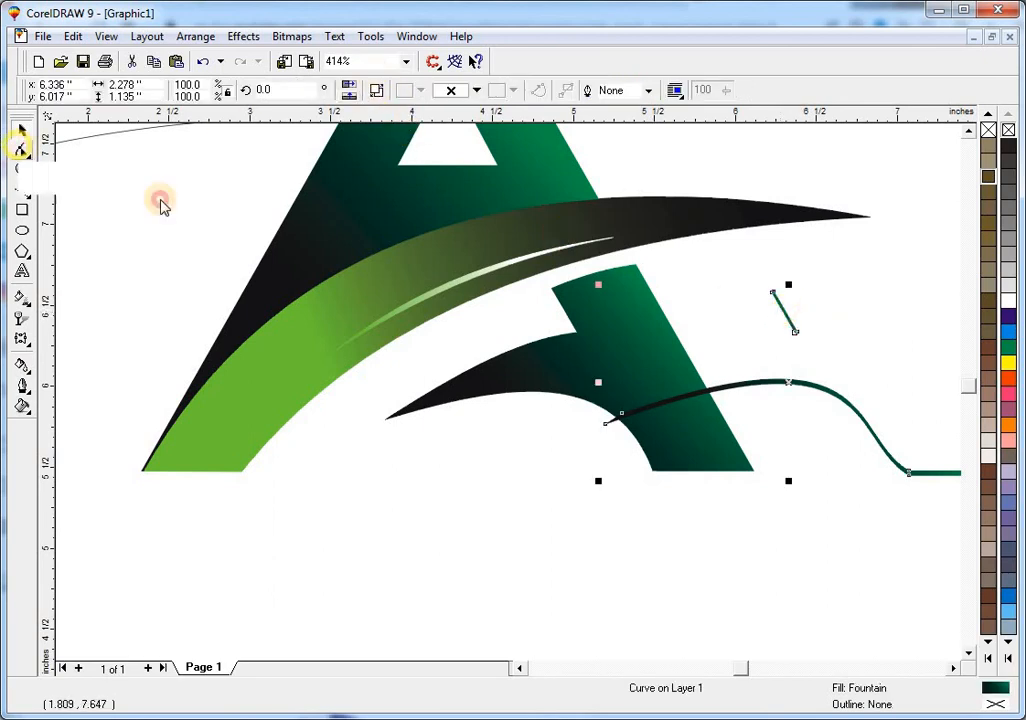
key(Delete)
key(space)
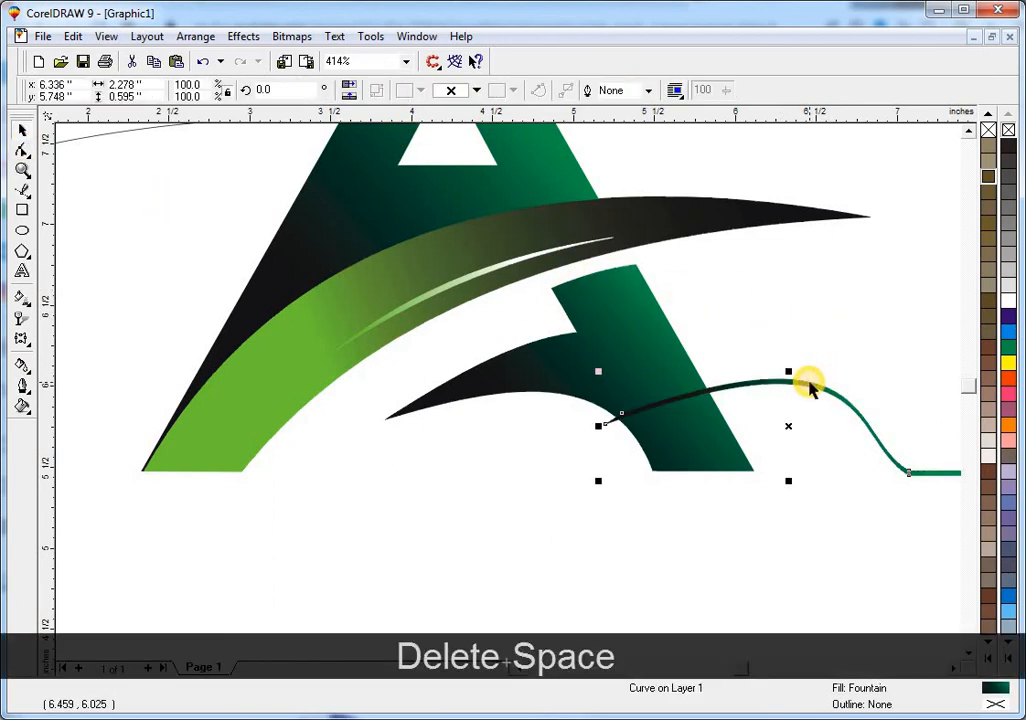
Step: Place the curved strip along the right leg piece's inner curve and scale it down slightly to fit
drag(811, 388, 597, 374)
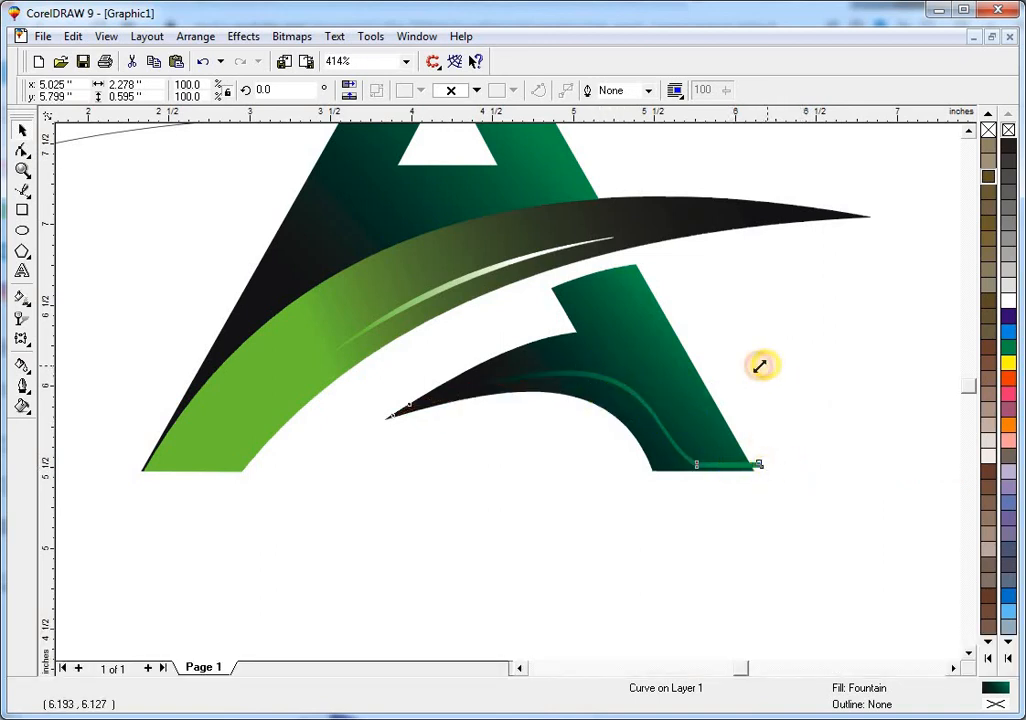
drag(760, 366, 738, 368)
key(Escape)
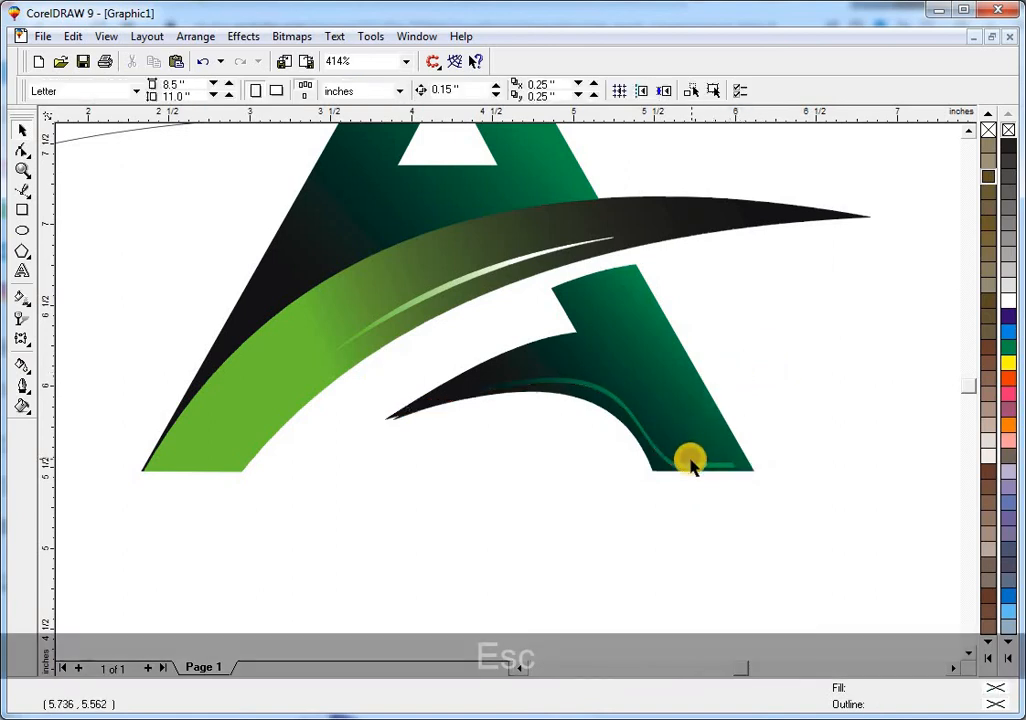
Step: Delete the unfilled leftover outline shapes beside the logo
click(690, 465)
key(F3)
key(Escape)
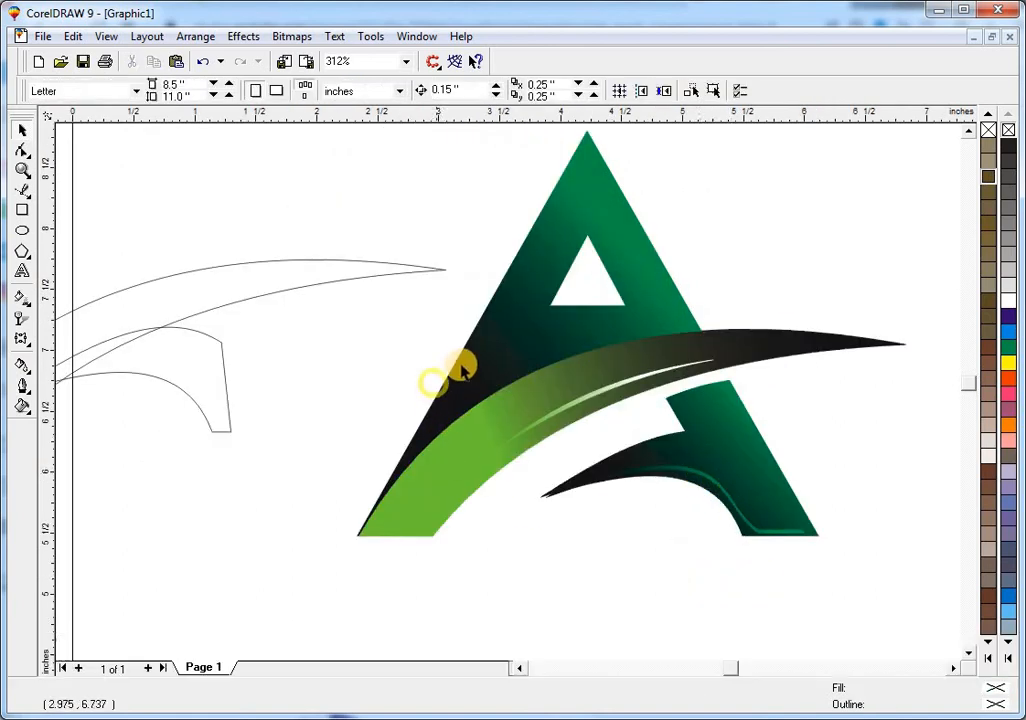
key(F3)
drag(534, 224, 113, 484)
key(Delete)
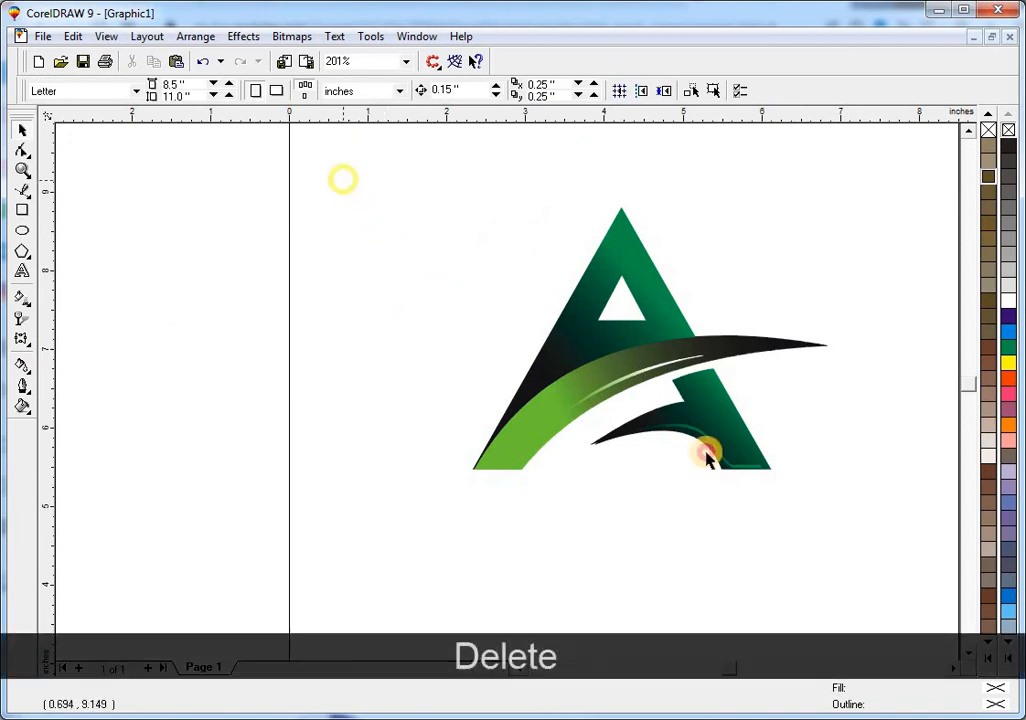
Step: Move the curved strip on the right leg piece slightly upward and narrow it to about 2.09 inches wide
drag(343, 179, 811, 534)
key(shift+F2)
key(Escape)
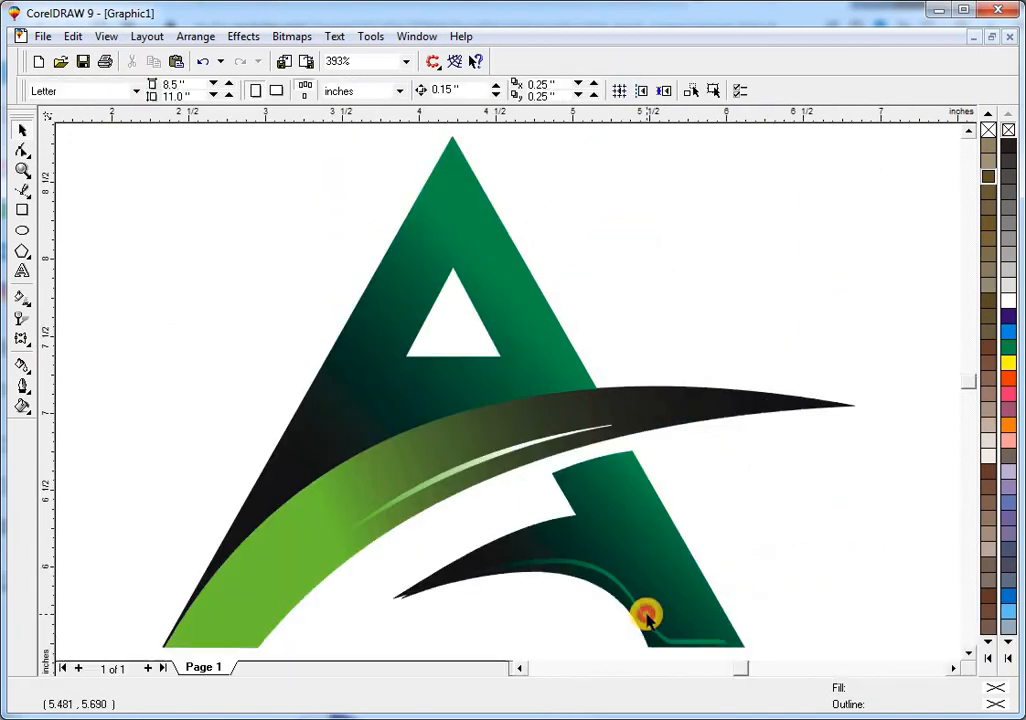
click(646, 618)
key(Escape)
key(F2)
click(515, 598)
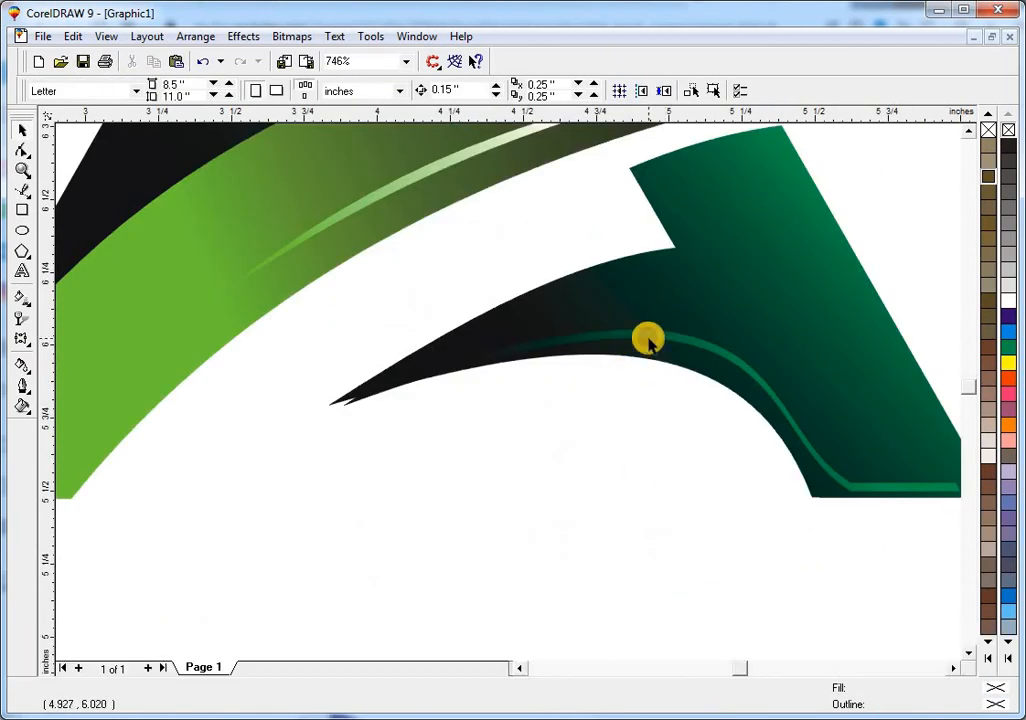
click(648, 340)
key(Escape)
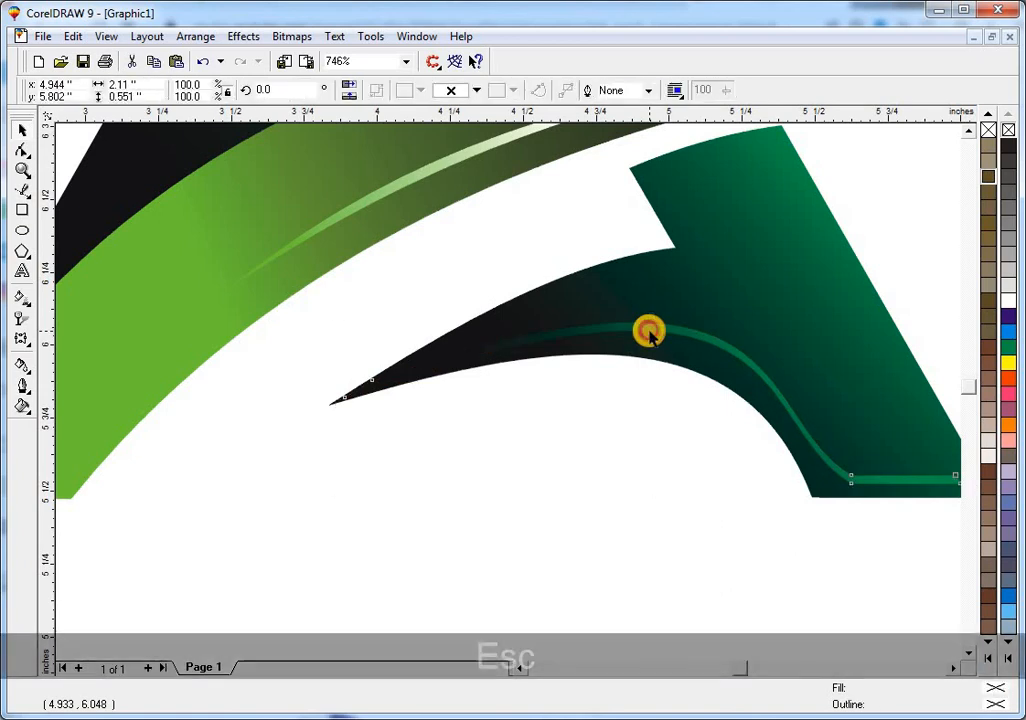
click(684, 401)
key(F3)
drag(732, 581, 729, 581)
Step: Give the curved strip a radial fountain fill from green to pale yellow and shift the gradient's centre below the strip
click(22, 300)
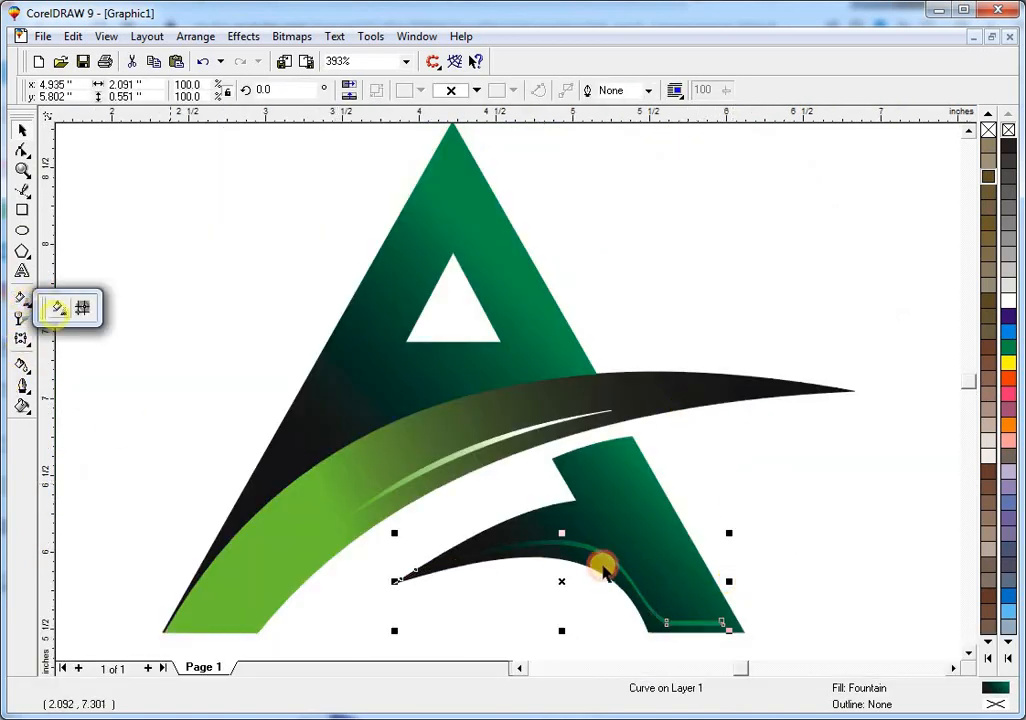
click(60, 312)
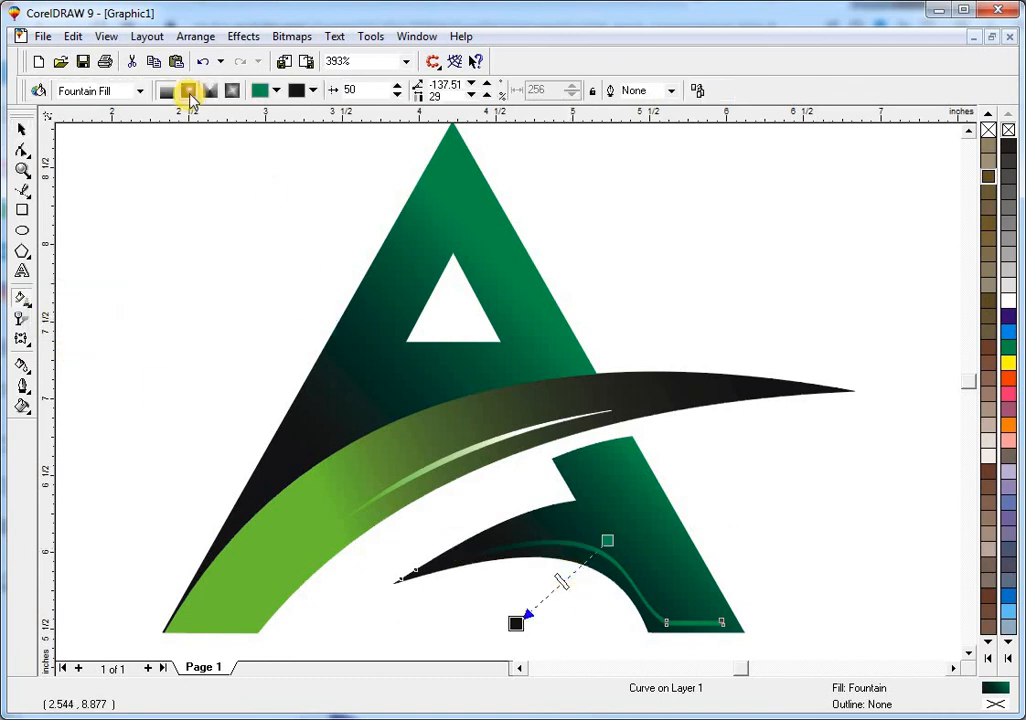
click(189, 91)
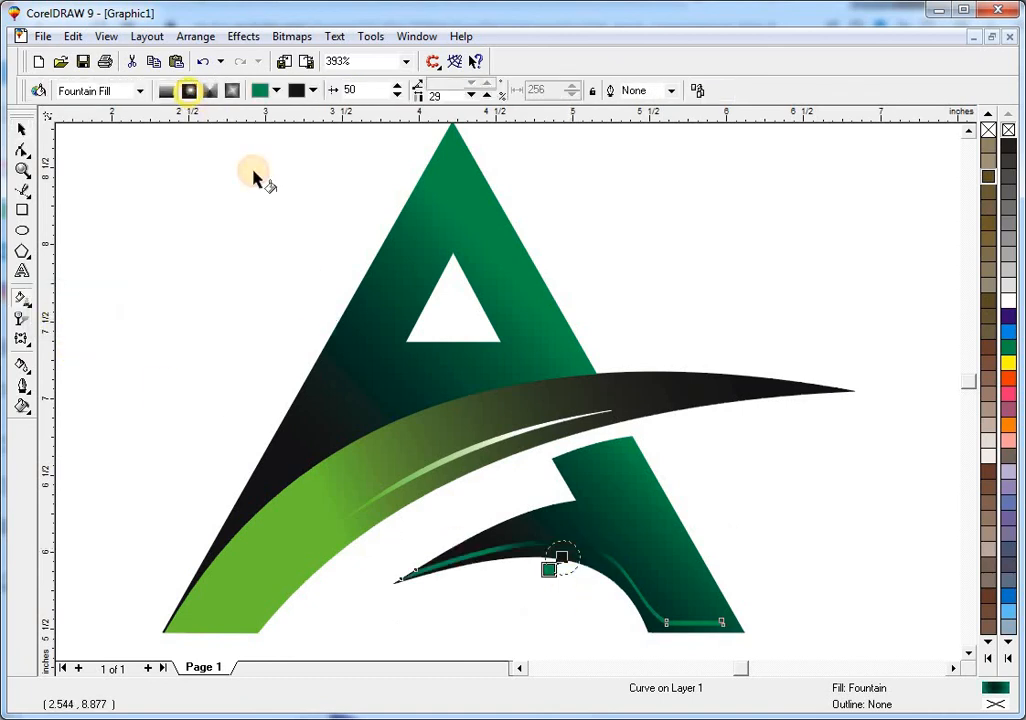
click(313, 90)
click(337, 113)
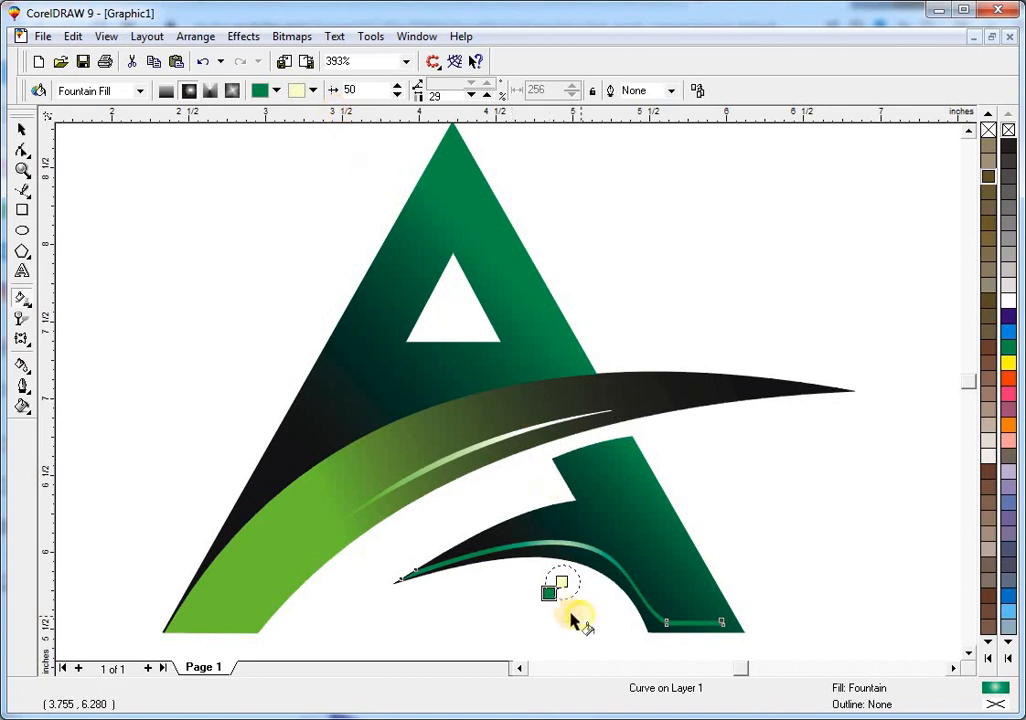
drag(561, 581, 579, 550)
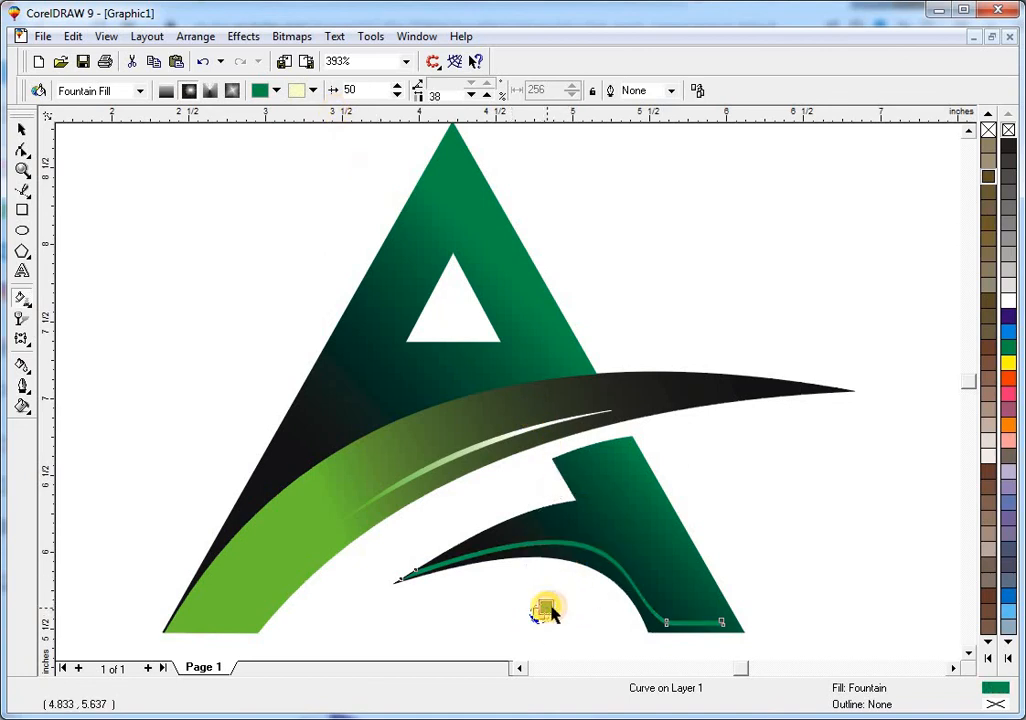
key(space)
Step: Check the whole logo enlarged to fit the view and in a full-screen preview
key(F3)
key(Escape)
drag(776, 221, 246, 610)
key(shift+F2)
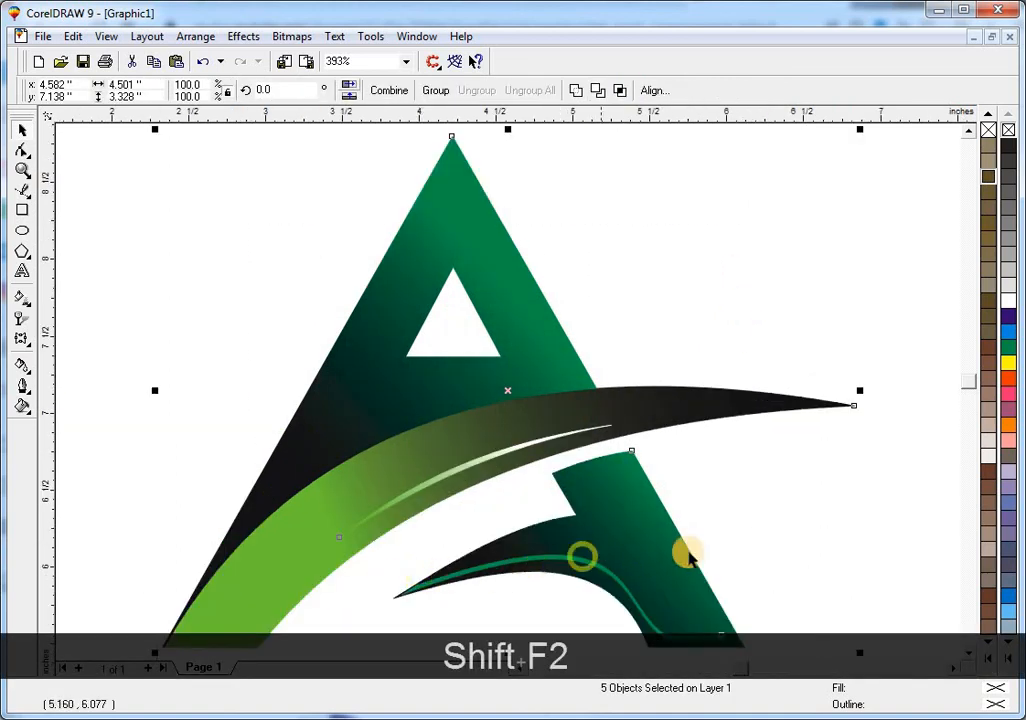
key(Escape)
key(F9)
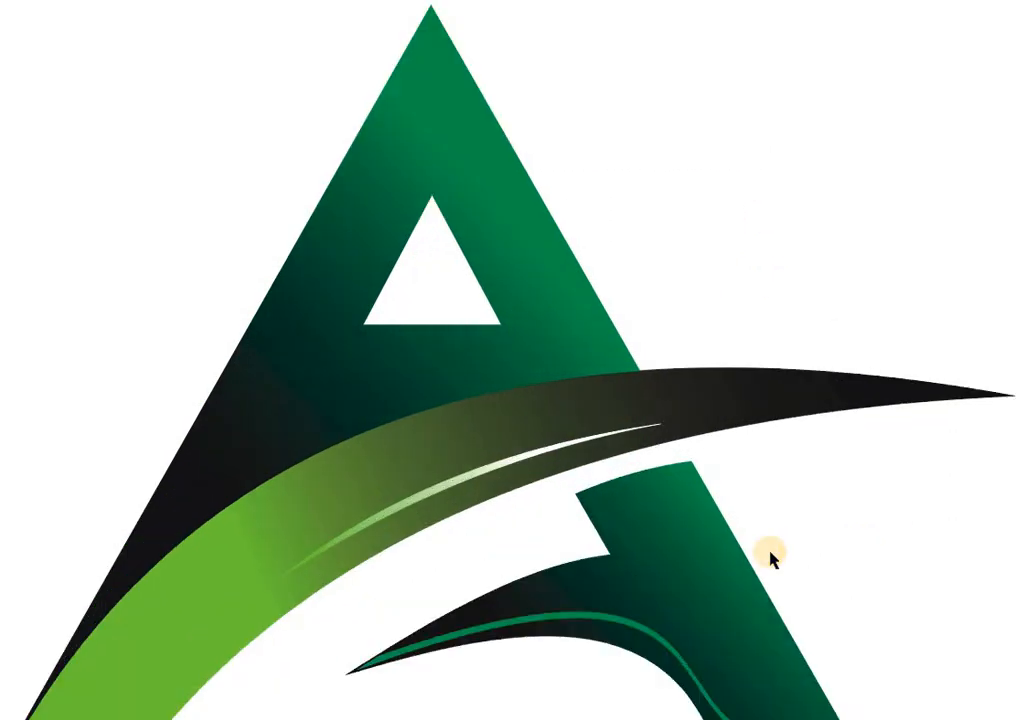
click(769, 551)
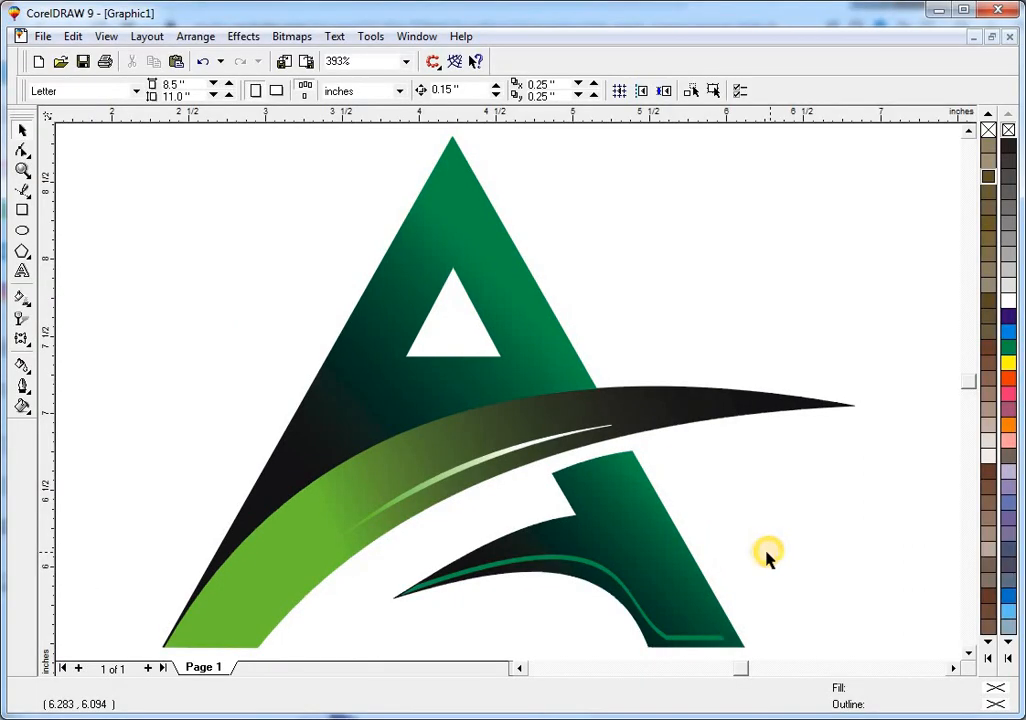